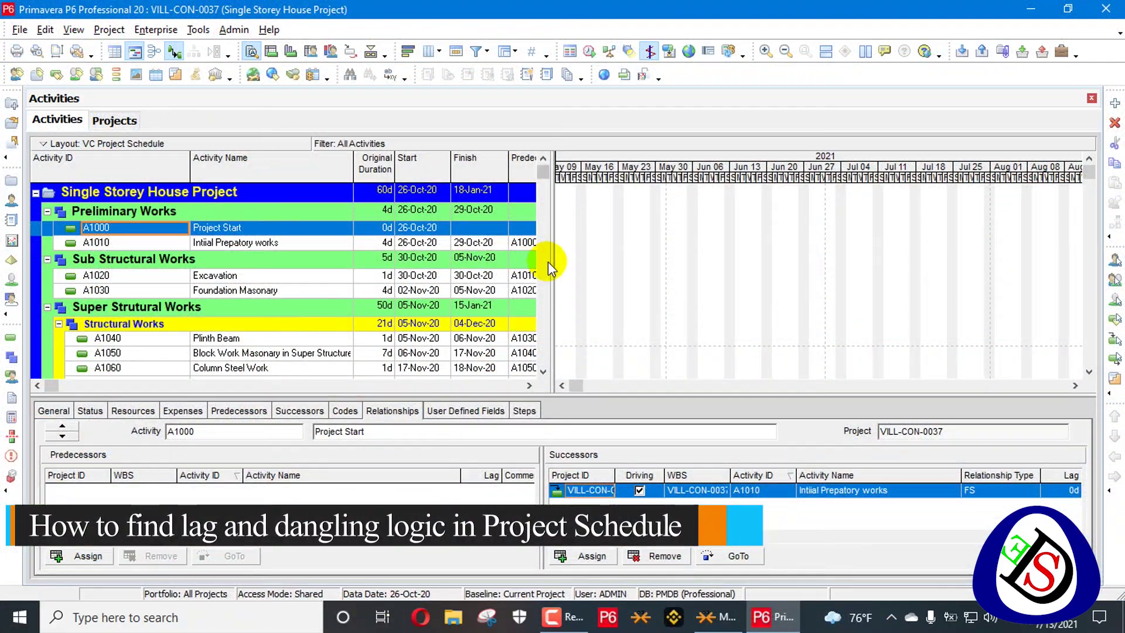
Inspect A1120 Plaster Work's relationships, noting its 15d lag
{"action": "scroll", "coordinate": [549, 265], "scroll_direction": "down", "scroll_amount": 5}
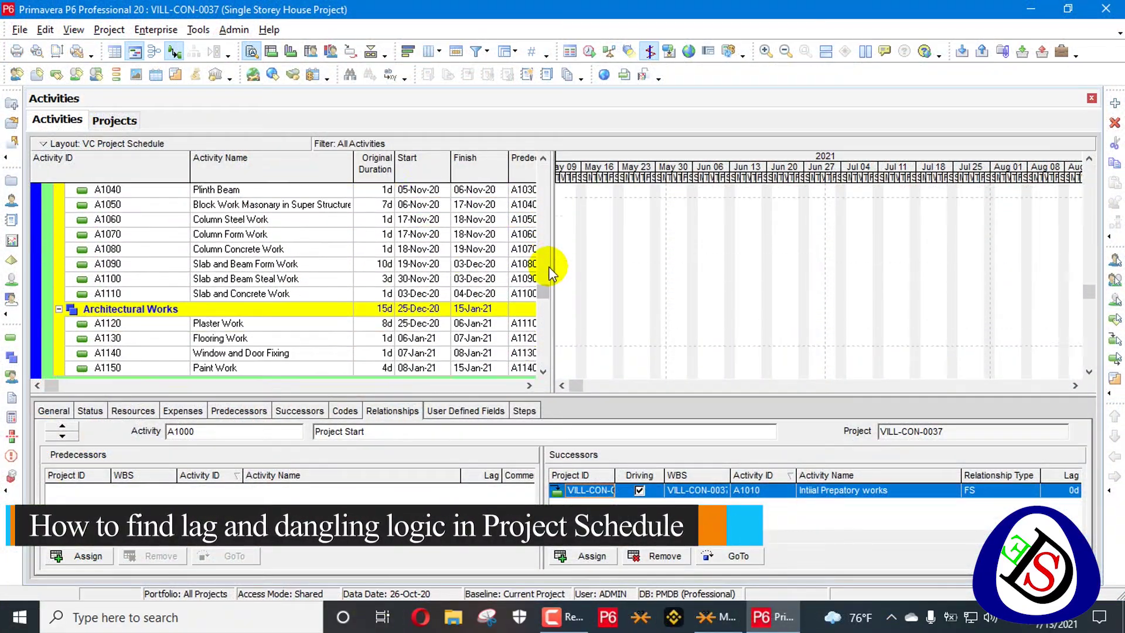
{"action": "left_click", "coordinate": [630, 250]}
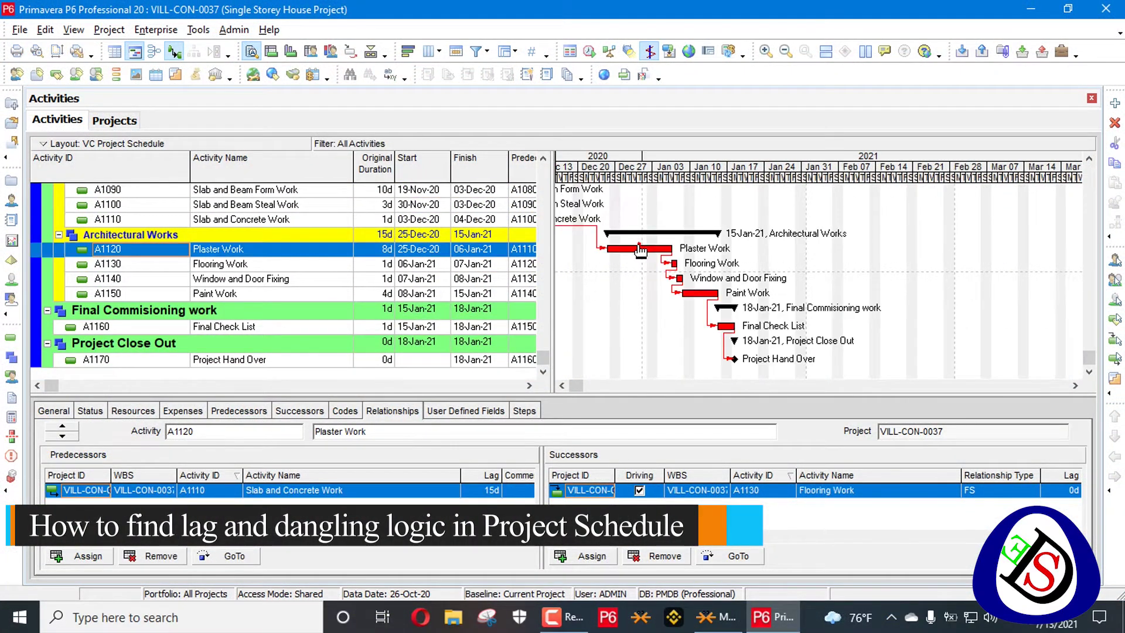
{"action": "scroll", "coordinate": [622, 252], "scroll_direction": "up", "scroll_amount": 4}
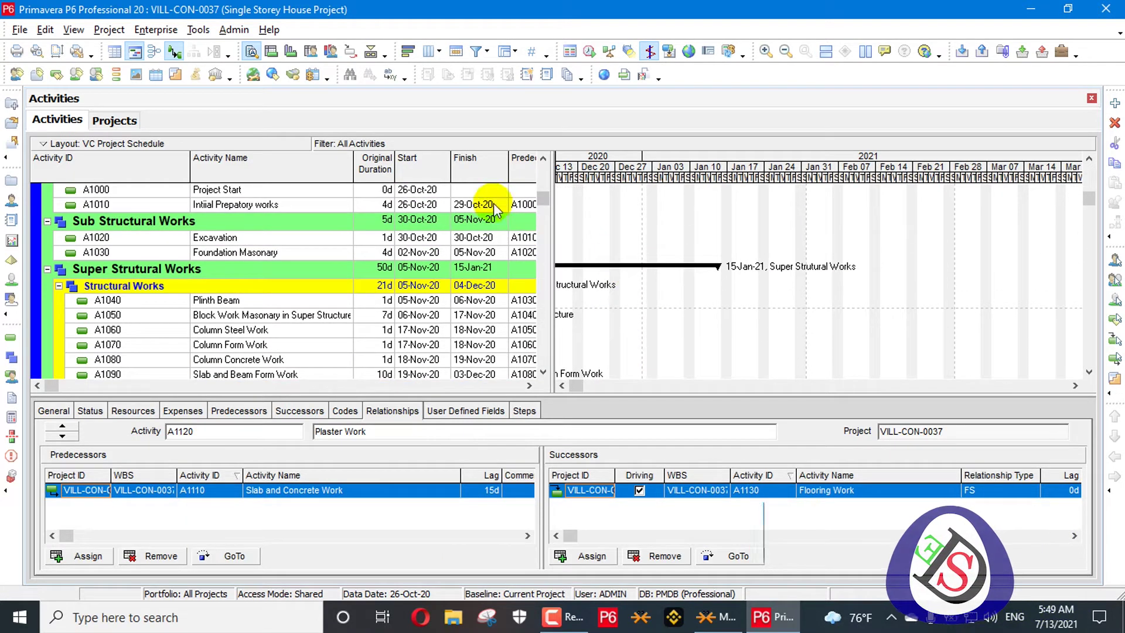
Reveal the Predecessors and Successors columns, check A1040 Plinth Beam, and go to the project list
{"action": "left_click_drag", "start_coordinate": [554, 178], "coordinate": [638, 177]}
{"action": "left_click", "coordinate": [888, 298]}
{"action": "scroll", "coordinate": [871, 297], "scroll_direction": "down", "scroll_amount": 5}
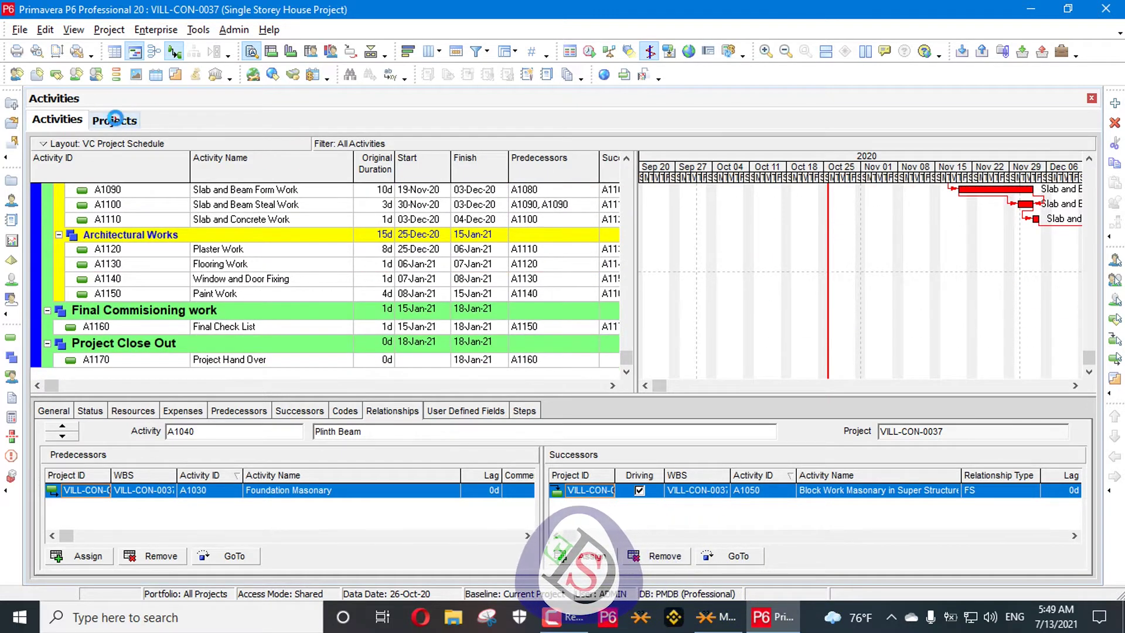
{"action": "left_click", "coordinate": [115, 121]}
Open the VC-3 Villa Construction project from its shortcut menu
{"action": "scroll", "coordinate": [332, 261], "scroll_direction": "down", "scroll_amount": 2}
{"action": "scroll", "coordinate": [246, 261], "scroll_direction": "up", "scroll_amount": 1}
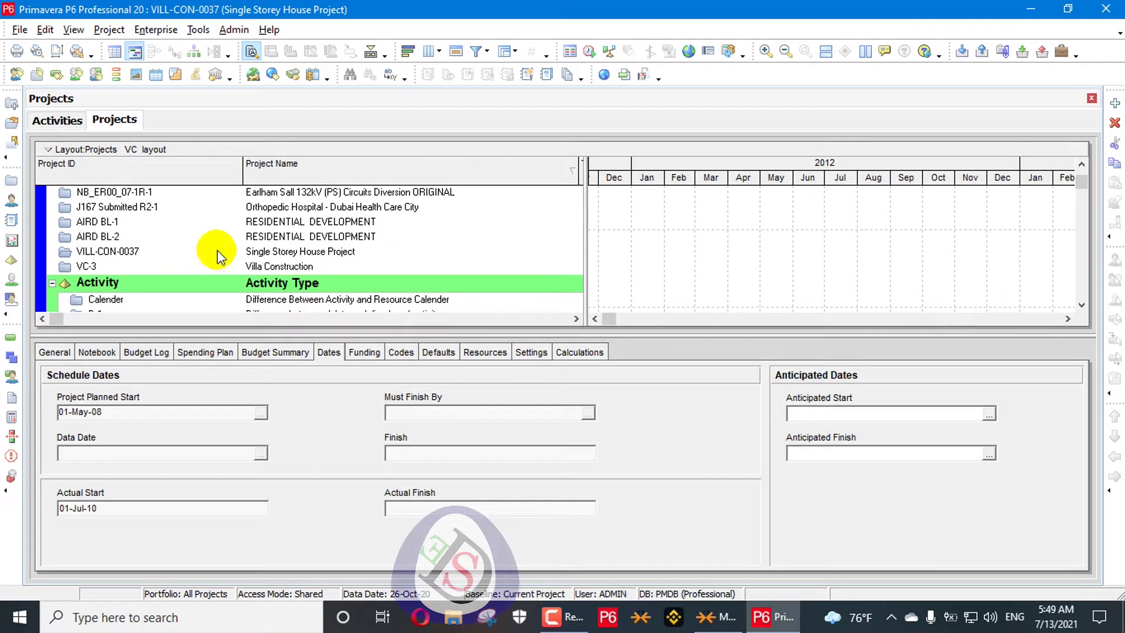
{"action": "right_click", "coordinate": [166, 267]}
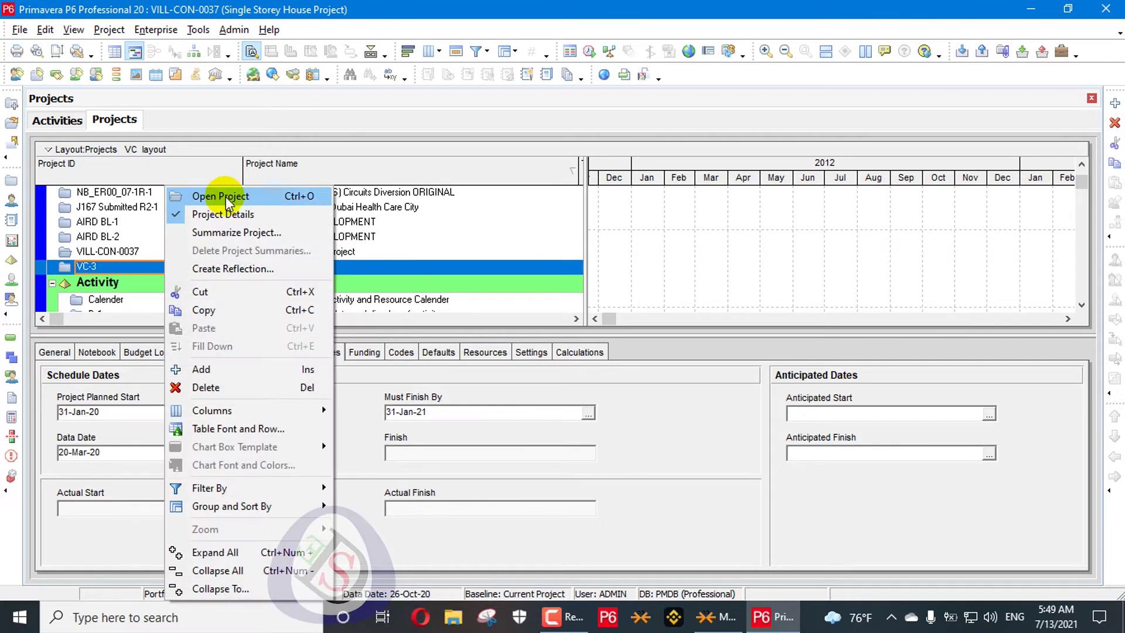
{"action": "left_click", "coordinate": [234, 194]}
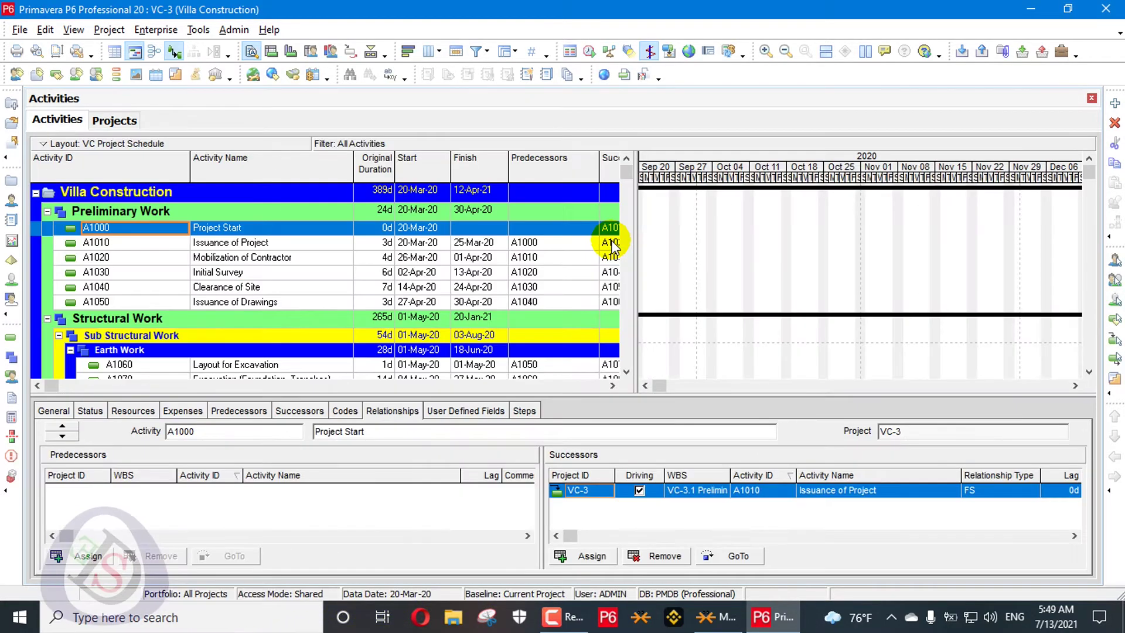
Inspect A1110's lag and SS relationship
{"action": "key", "text": "Down"}
{"action": "key", "text": "Down"}
{"action": "key", "text": "Down"}
{"action": "key", "text": "Down"}
{"action": "key", "text": "Down"}
{"action": "key", "text": "Down"}
{"action": "key", "text": "Down"}
{"action": "key", "text": "Down"}
{"action": "key", "text": "Down"}
{"action": "key", "text": "Down"}
{"action": "key", "text": "Down"}
{"action": "key", "text": "Down"}
{"action": "key", "text": "Down"}
{"action": "key", "text": "Down"}
{"action": "key", "text": "Down"}
{"action": "key", "text": "Down"}
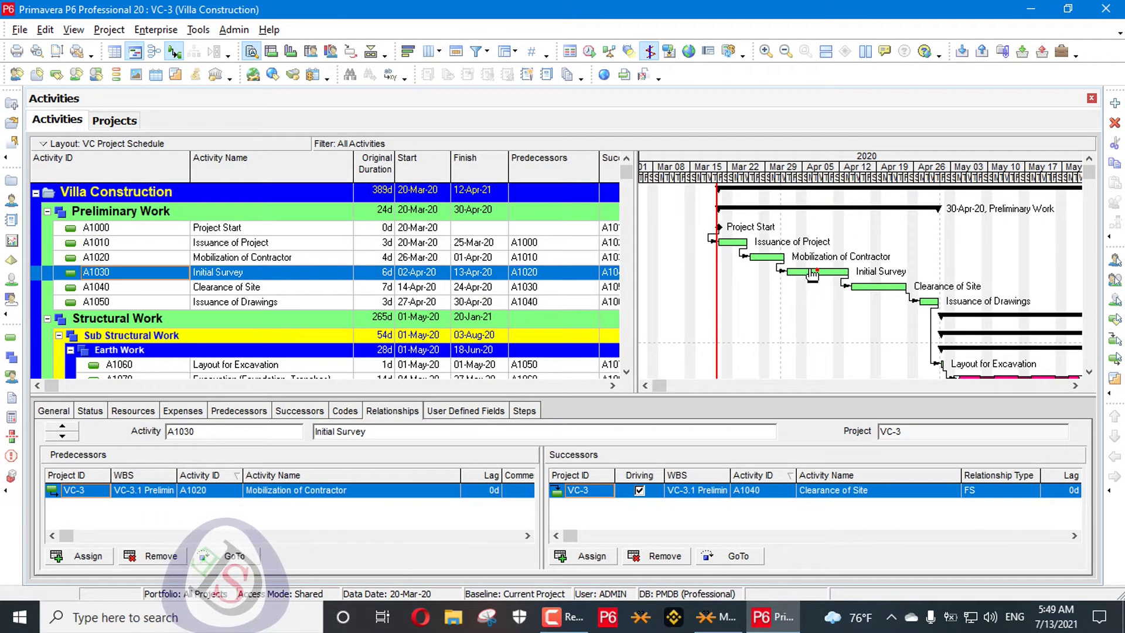
{"action": "left_click", "coordinate": [871, 279]}
{"action": "scroll", "coordinate": [762, 293], "scroll_direction": "down", "scroll_amount": 2}
{"action": "scroll", "coordinate": [715, 325], "scroll_direction": "up", "scroll_amount": 2}
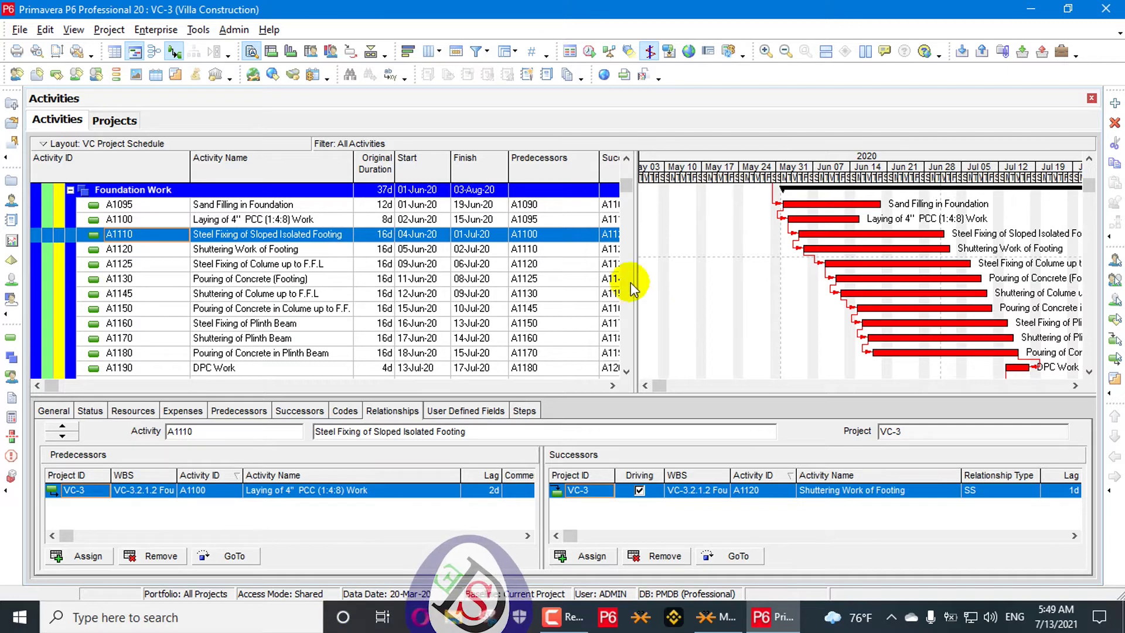
Widen the table to show Successors and confirm A2420 has no successors
{"action": "left_click_drag", "start_coordinate": [633, 247], "coordinate": [808, 230]}
{"action": "scroll", "coordinate": [686, 302], "scroll_direction": "down", "scroll_amount": 10}
{"action": "scroll", "coordinate": [702, 288], "scroll_direction": "down", "scroll_amount": 10}
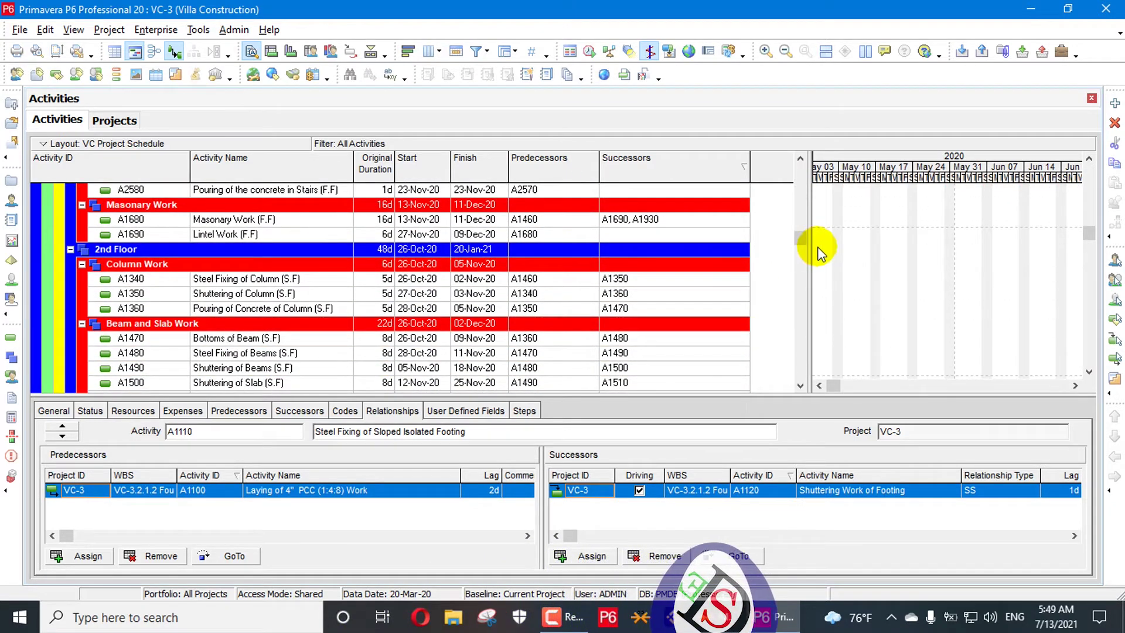
{"action": "left_click_drag", "start_coordinate": [801, 234], "coordinate": [804, 377]}
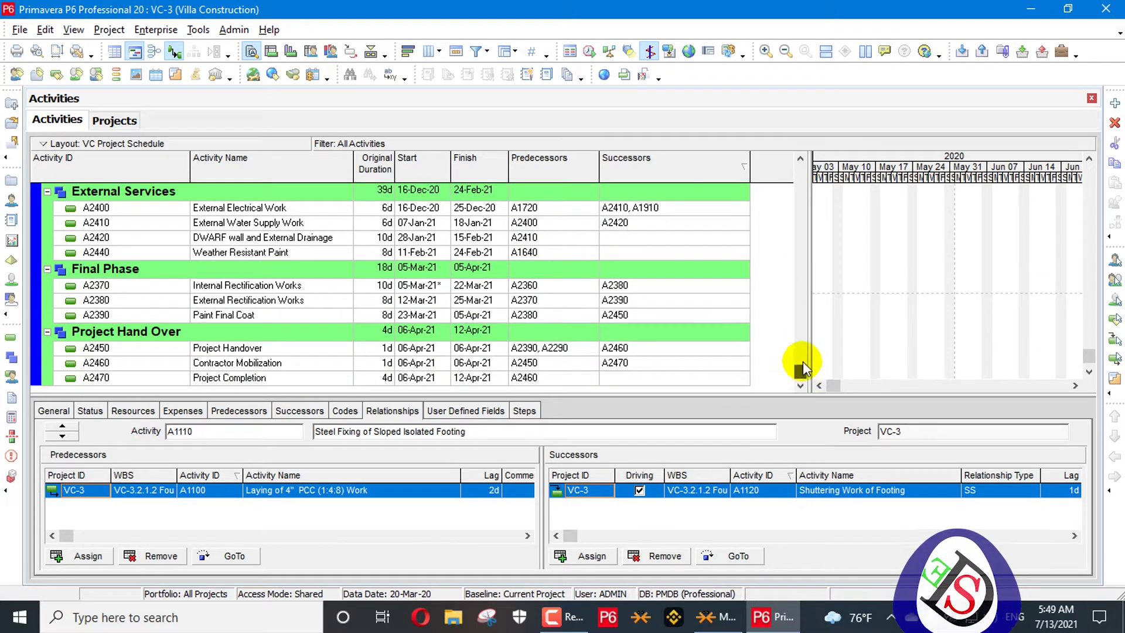
{"action": "left_click", "coordinate": [650, 242]}
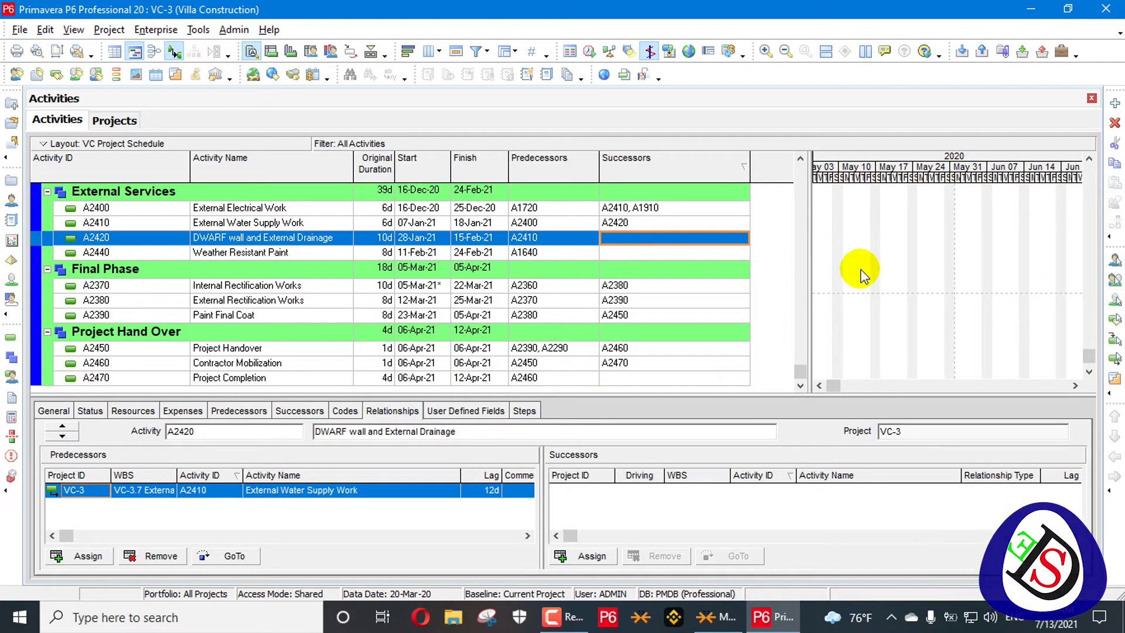
{"action": "left_click", "coordinate": [878, 262]}
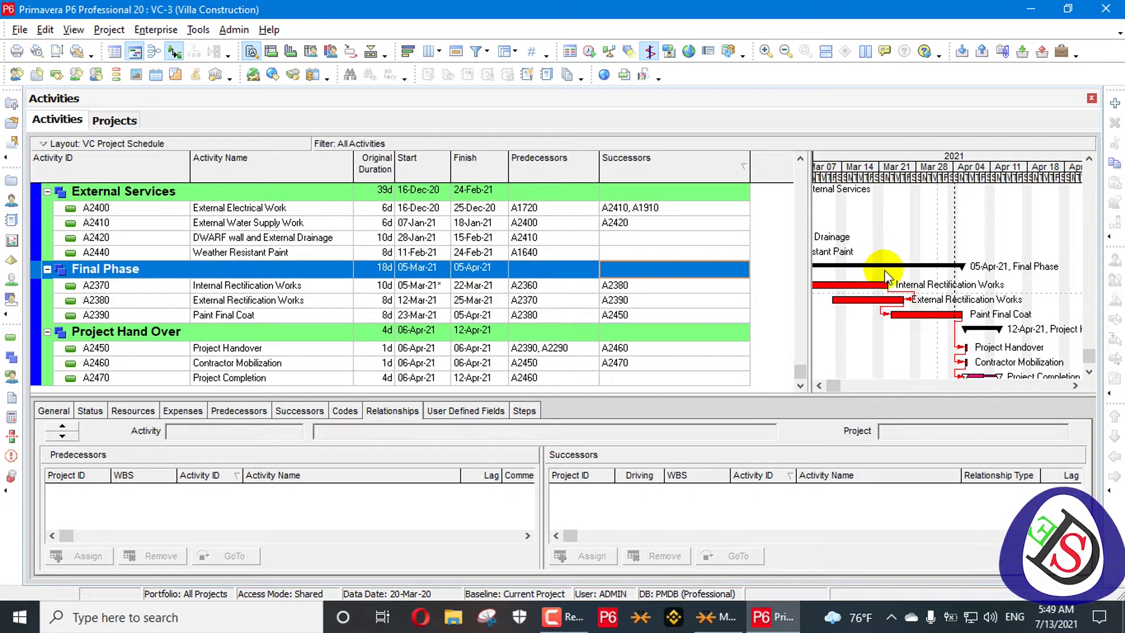
{"action": "left_click", "coordinate": [623, 242]}
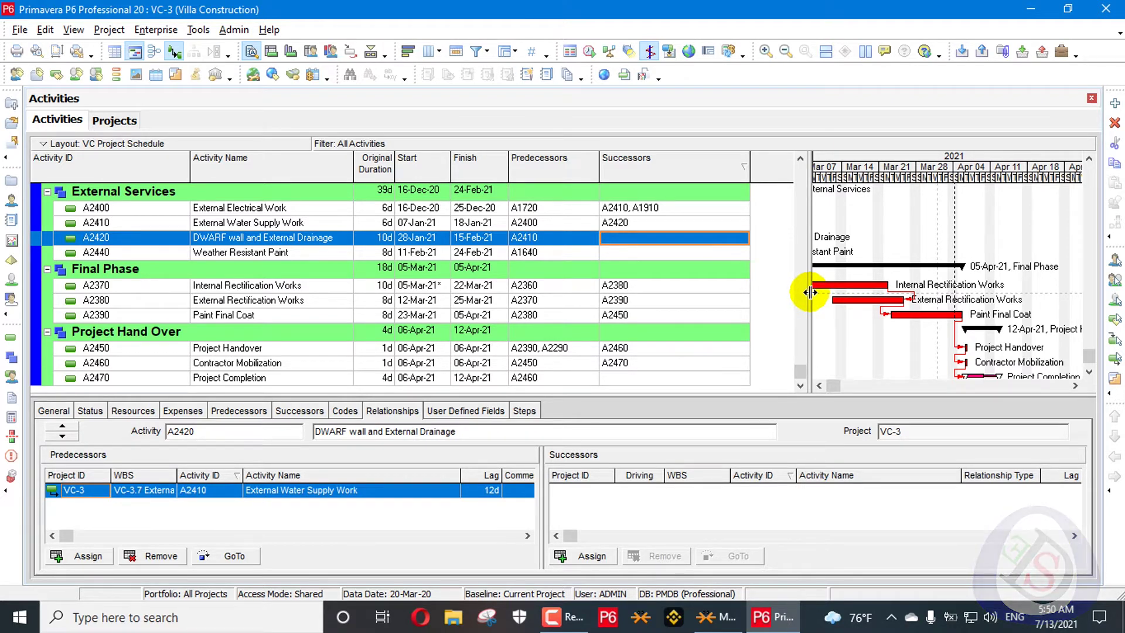
{"action": "scroll", "coordinate": [710, 294], "scroll_direction": "up", "scroll_amount": 7}
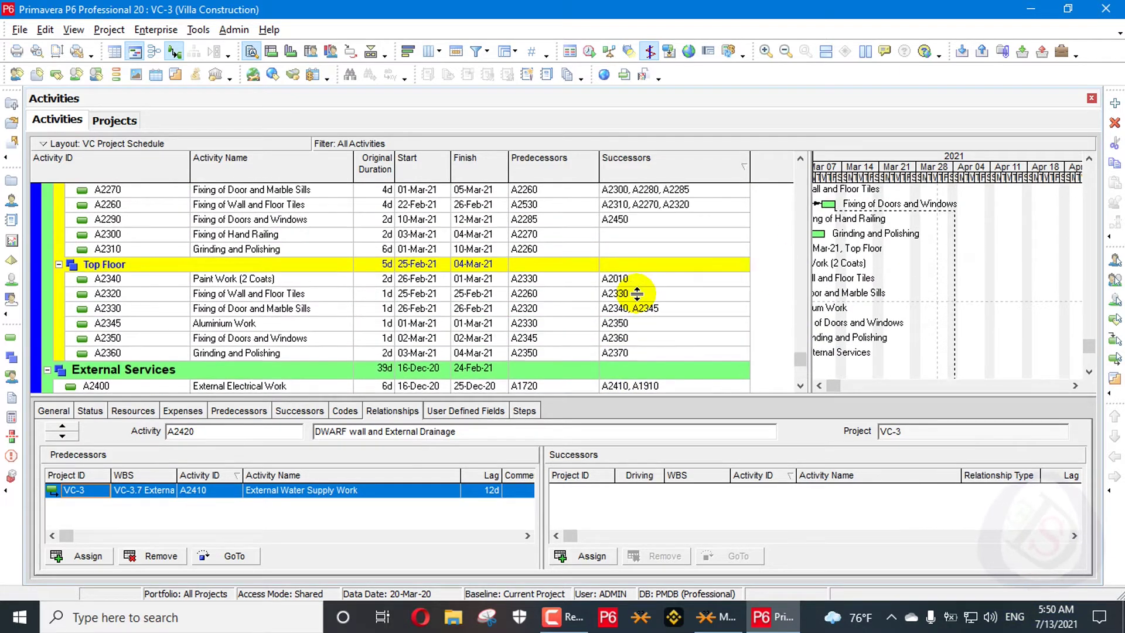
{"action": "scroll", "coordinate": [638, 302], "scroll_direction": "up", "scroll_amount": 10}
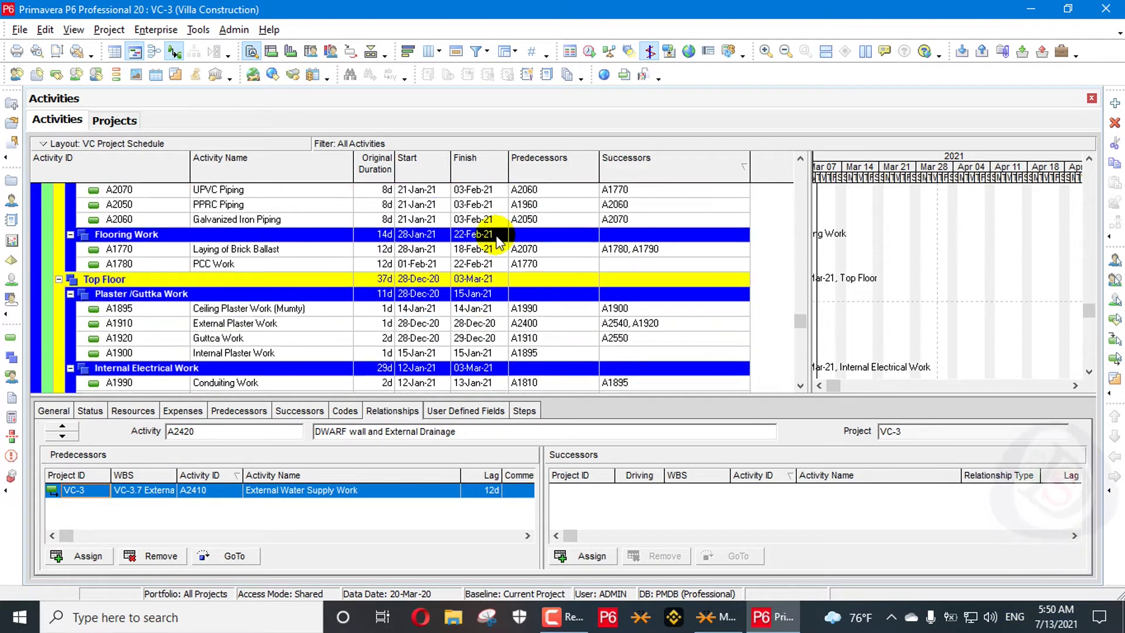
{"action": "scroll", "coordinate": [422, 205], "scroll_direction": "up", "scroll_amount": 8}
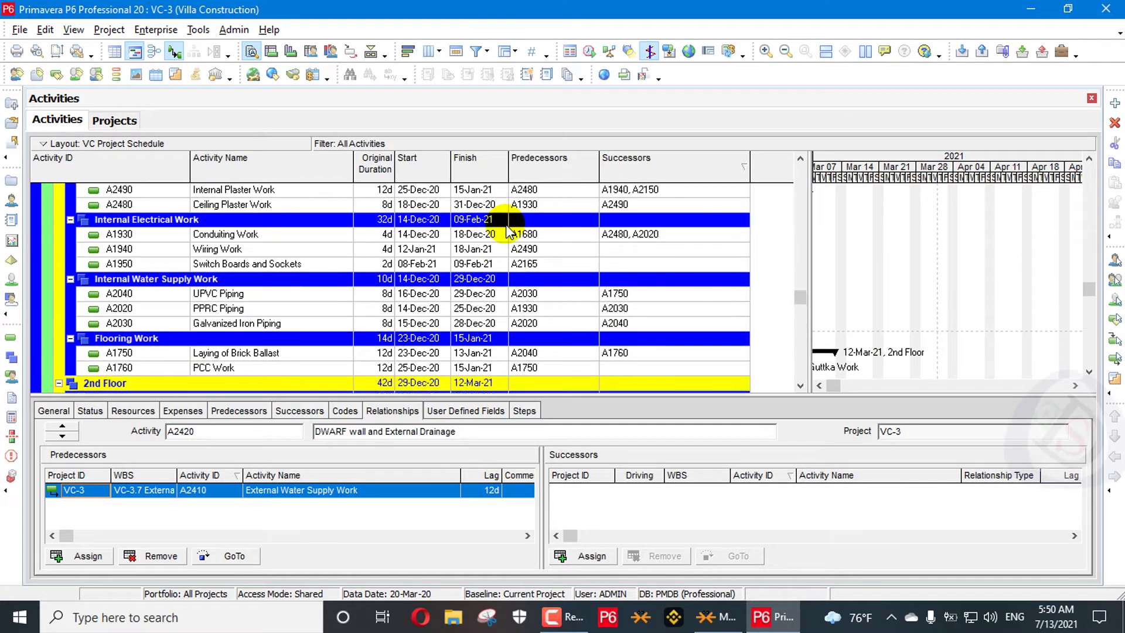
Reschedule all open projects with Log to file enabled as plain text rather than HTML
{"action": "left_click", "coordinate": [589, 52]}
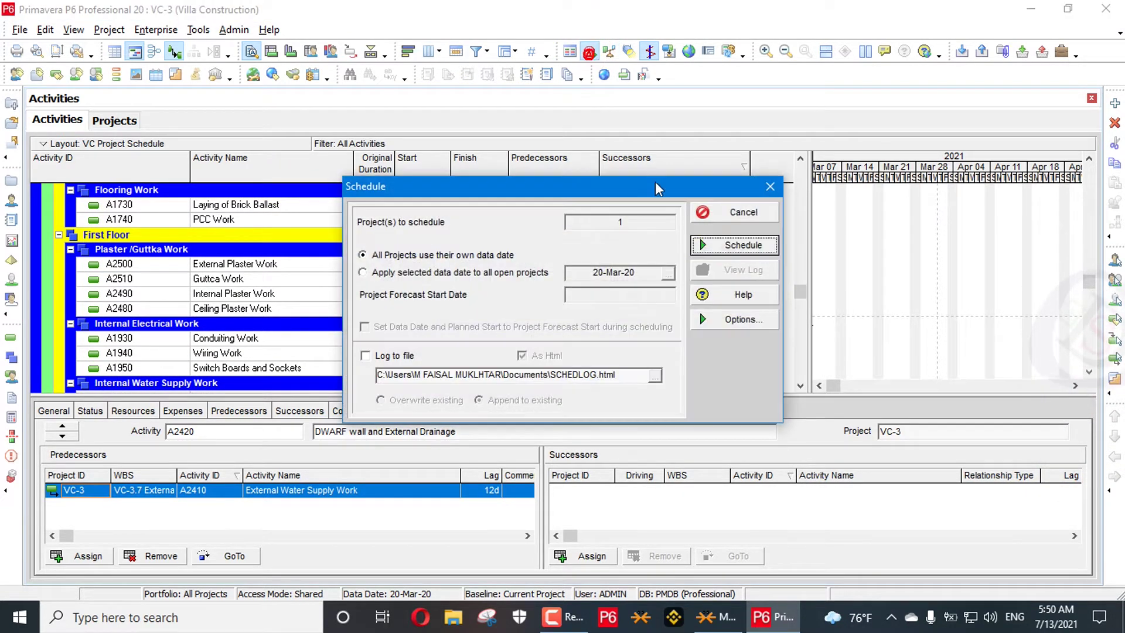
{"action": "left_click", "coordinate": [742, 249]}
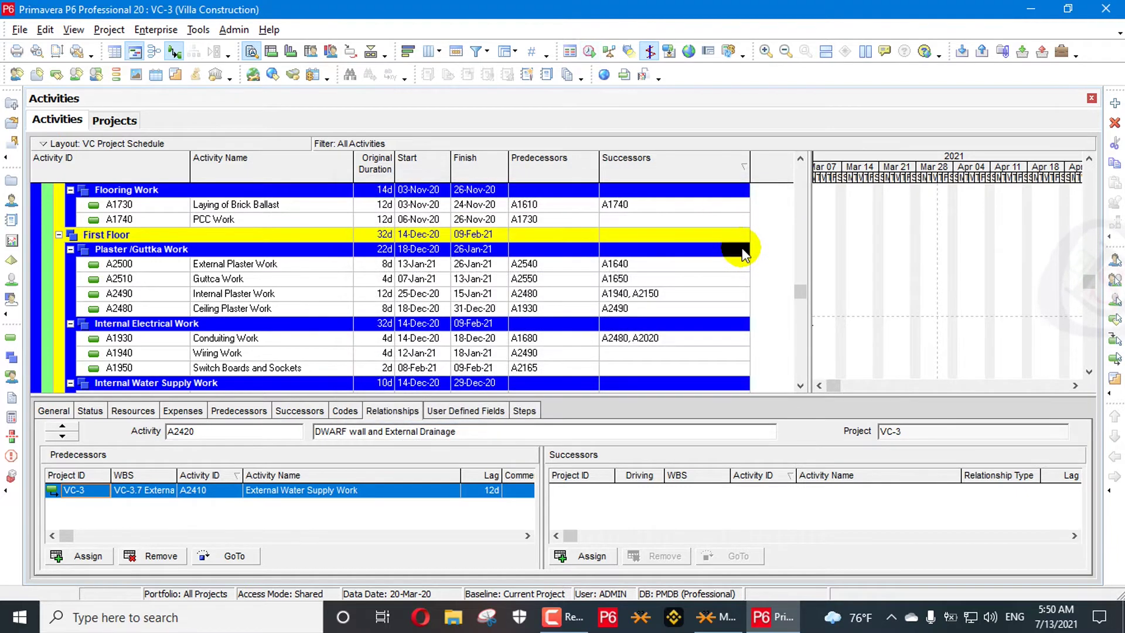
{"action": "left_click", "coordinate": [590, 53]}
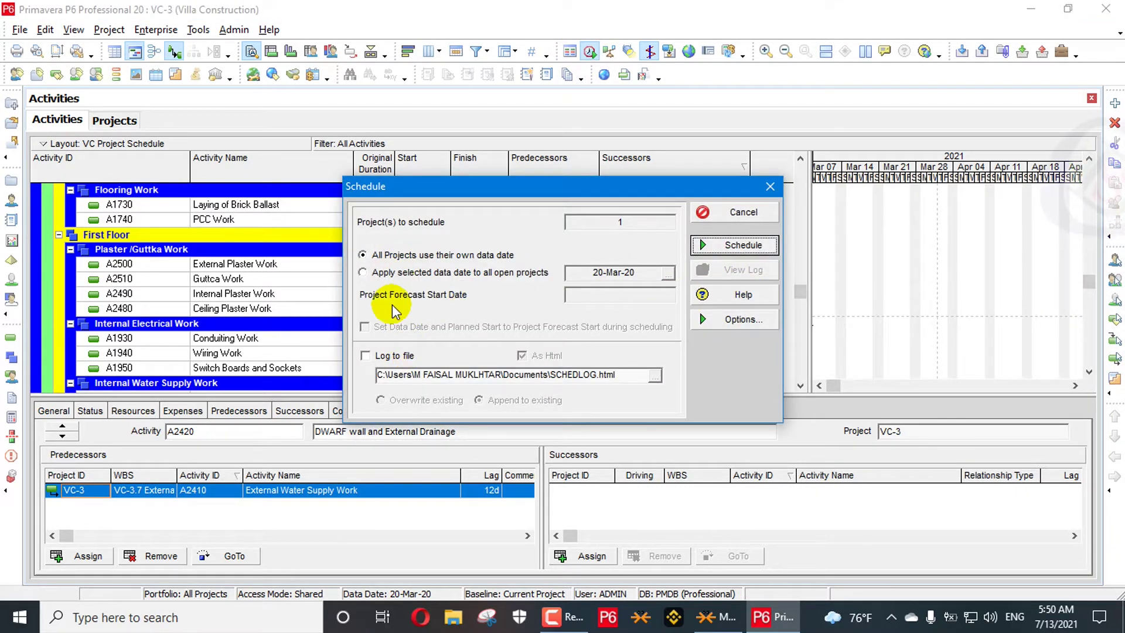
{"action": "left_click", "coordinate": [409, 273]}
{"action": "left_click", "coordinate": [392, 356]}
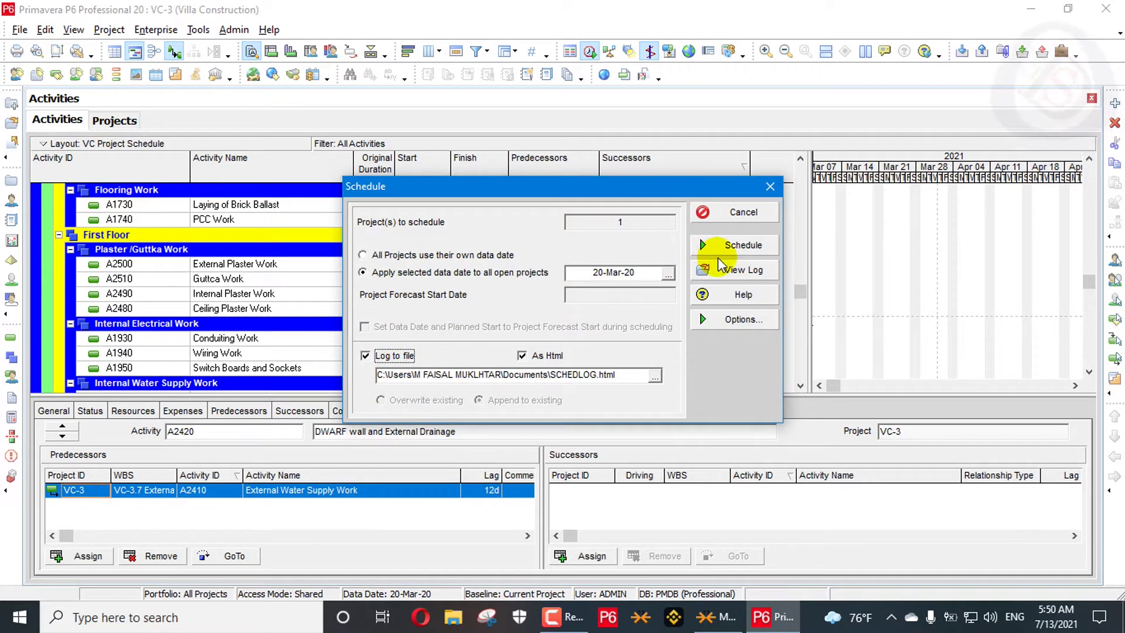
{"action": "left_click", "coordinate": [546, 356]}
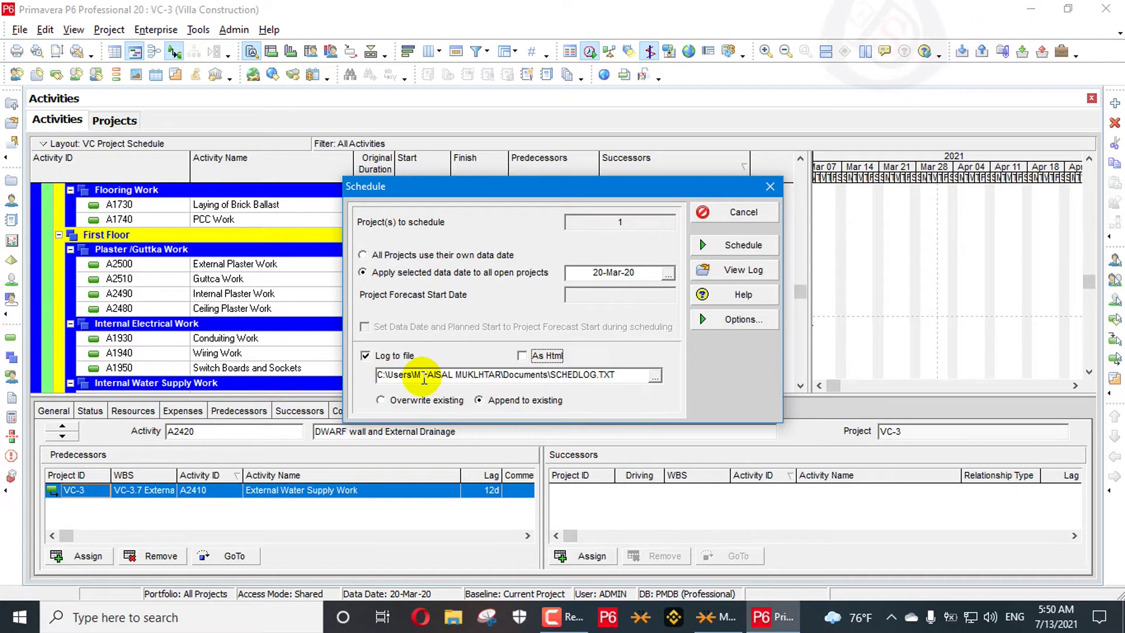
{"action": "left_click", "coordinate": [743, 245]}
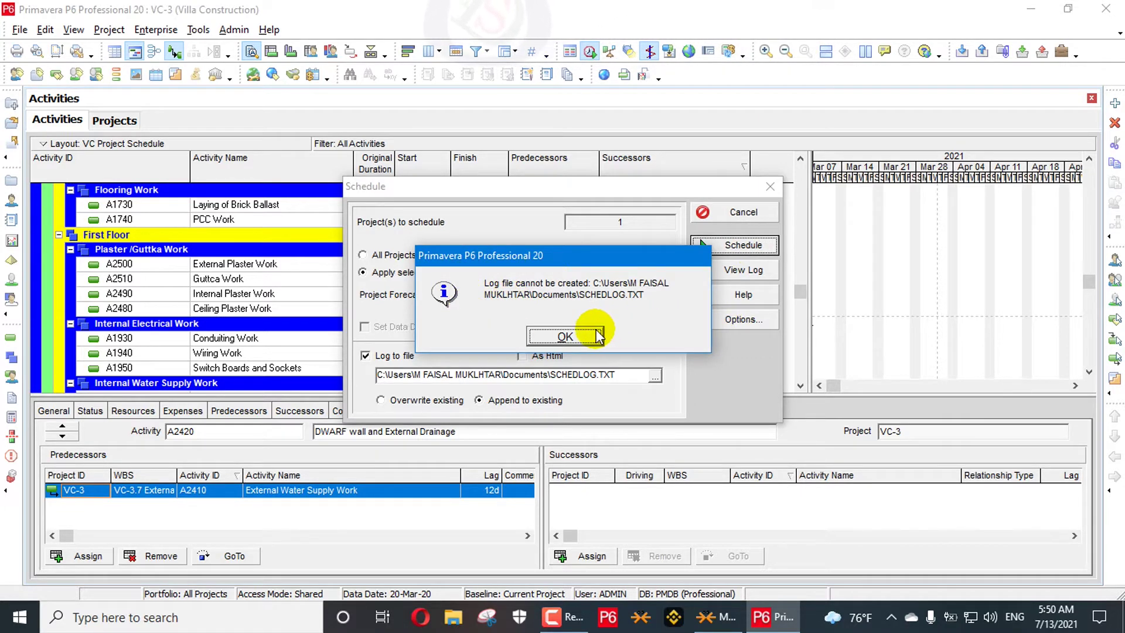
Dismiss the log file error, reschedule all open projects writing SchedLog.txt, and view the log
{"action": "left_click", "coordinate": [565, 337]}
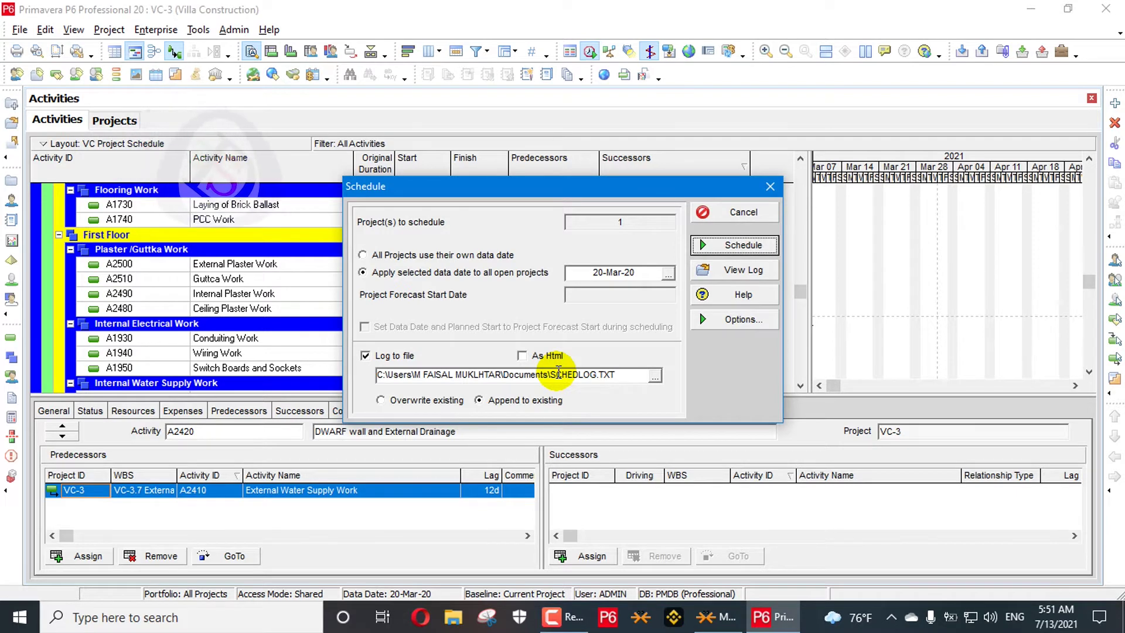
{"action": "key", "text": "Return"}
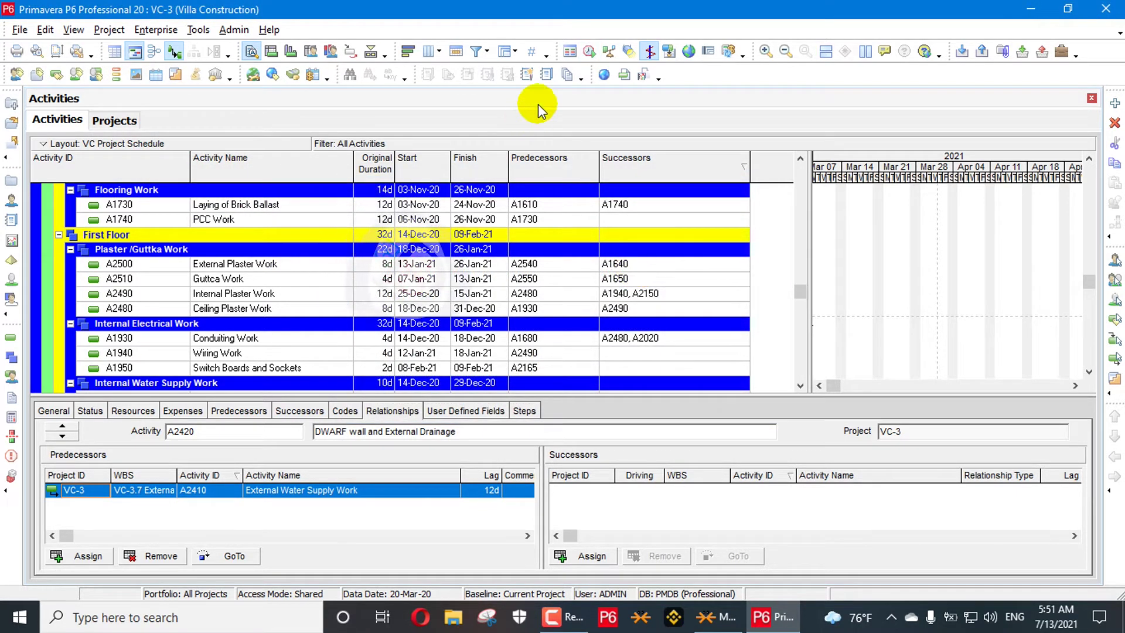
{"action": "left_click", "coordinate": [590, 53]}
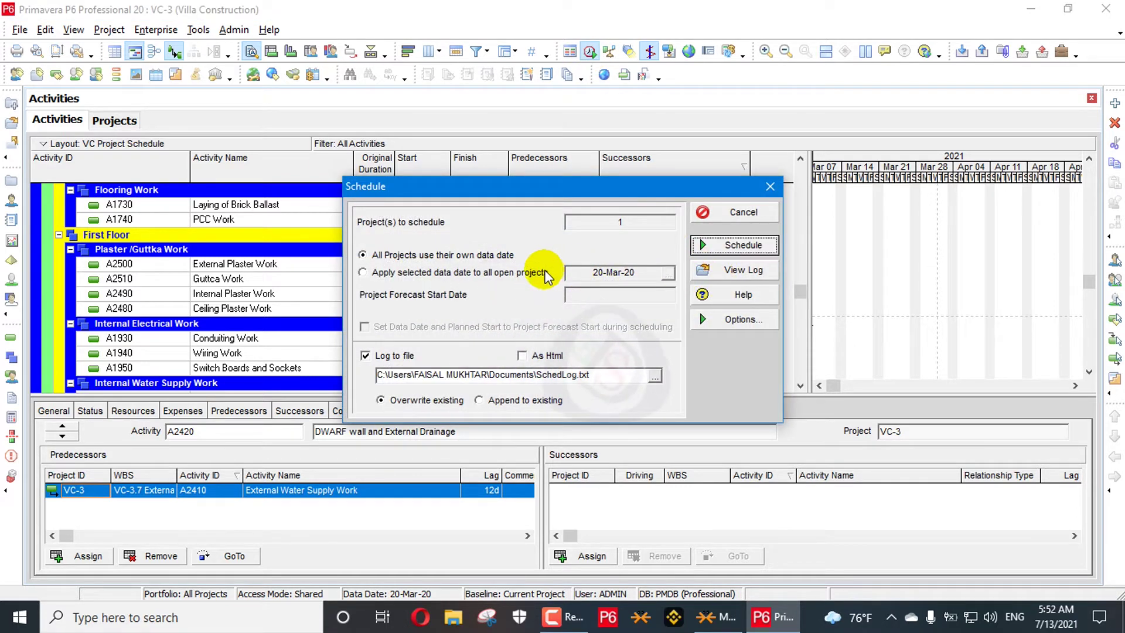
{"action": "left_click", "coordinate": [482, 273]}
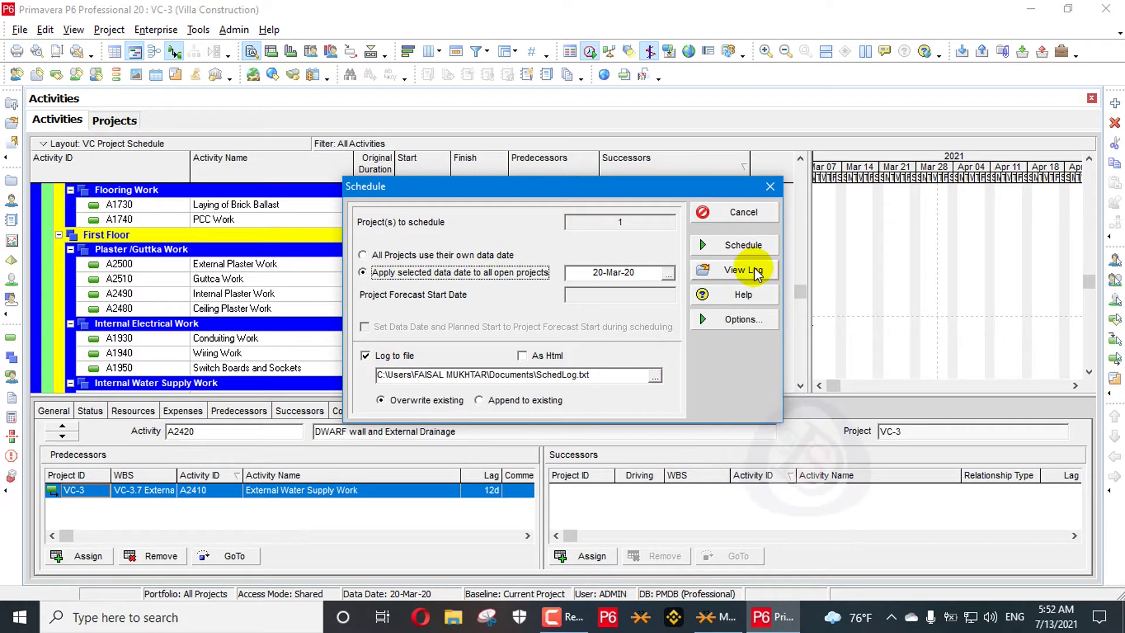
{"action": "left_click", "coordinate": [745, 241]}
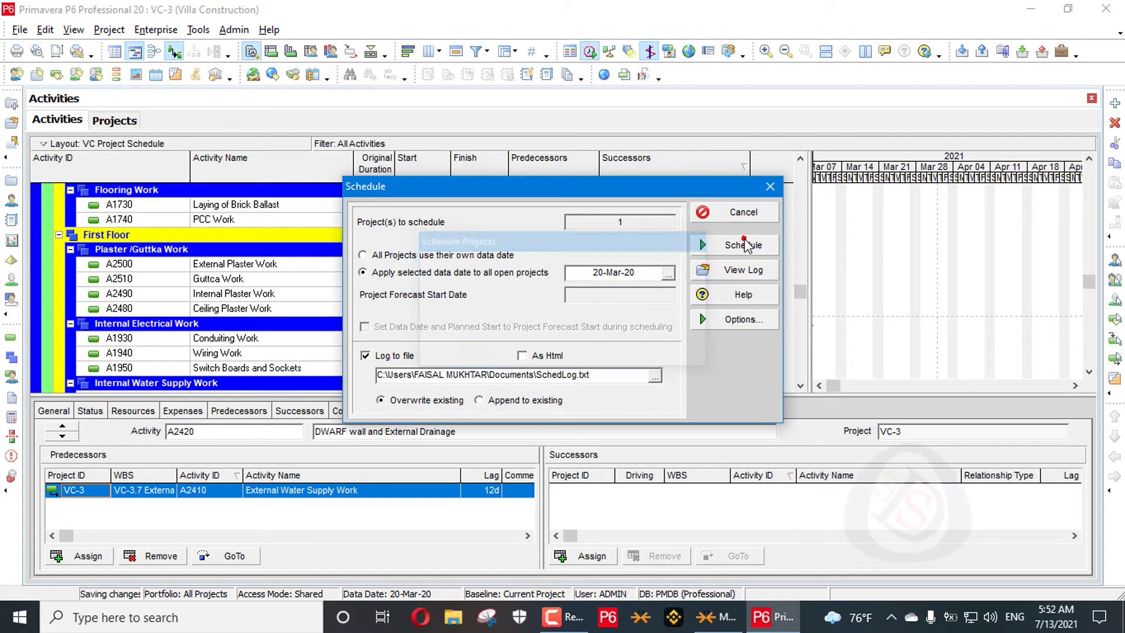
{"action": "left_click", "coordinate": [589, 52]}
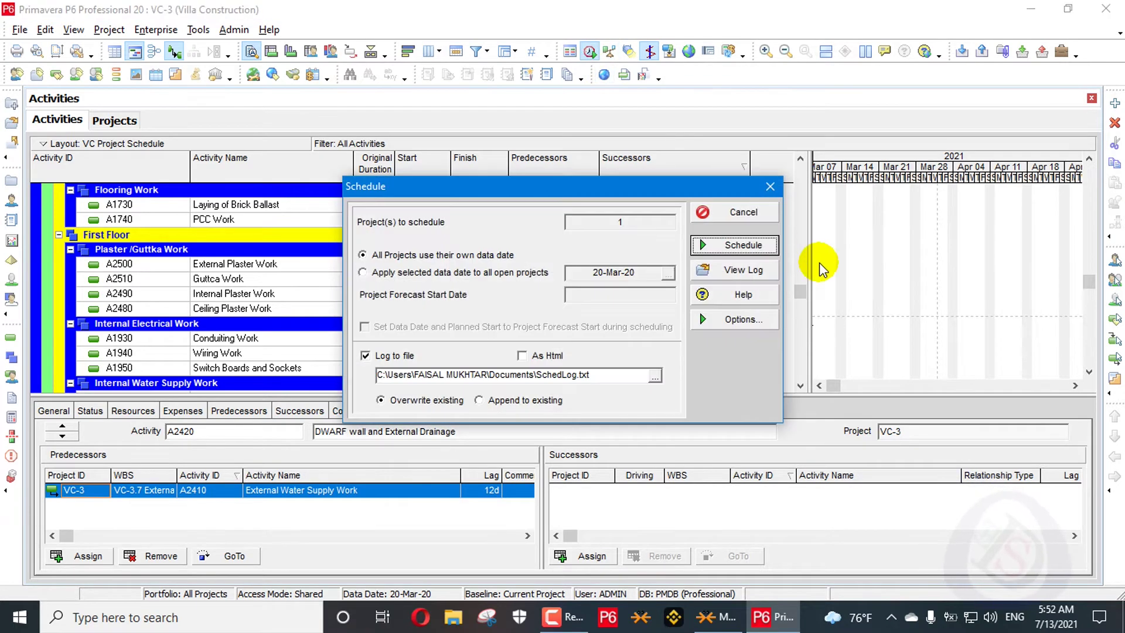
{"action": "left_click", "coordinate": [735, 269]}
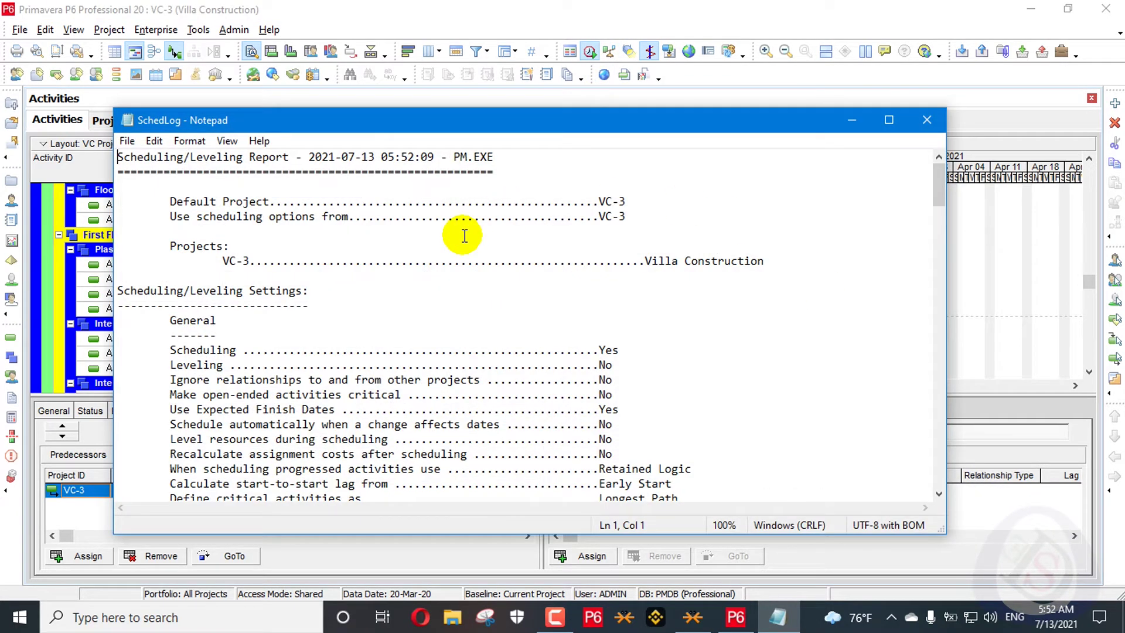
{"action": "scroll", "coordinate": [591, 228], "scroll_direction": "down", "scroll_amount": 4}
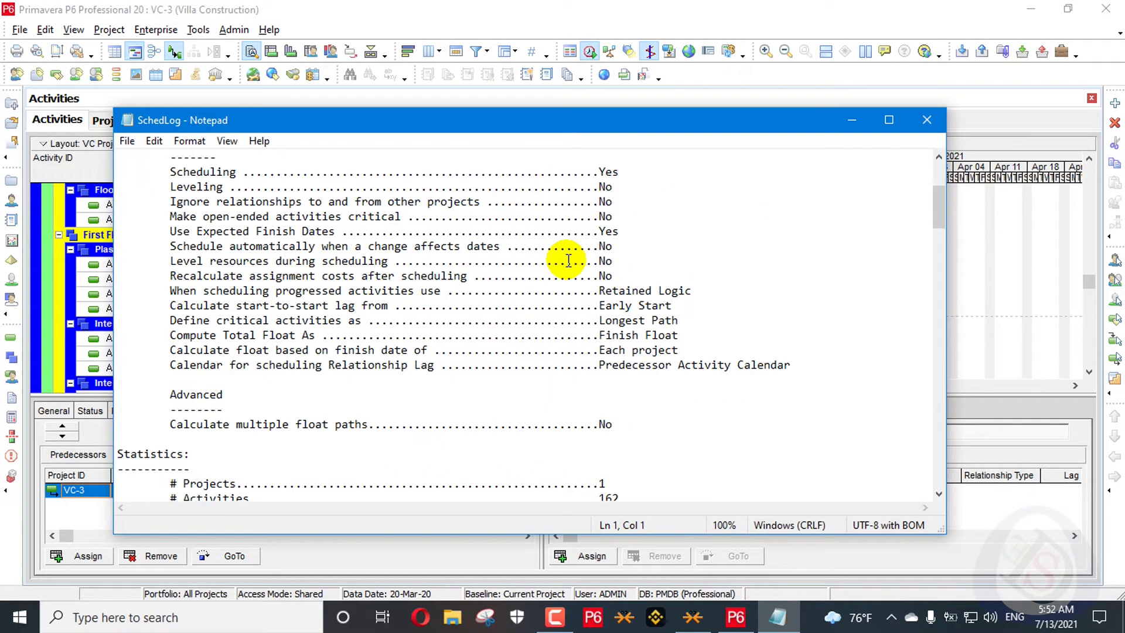
{"action": "scroll", "coordinate": [568, 260], "scroll_direction": "down", "scroll_amount": 11}
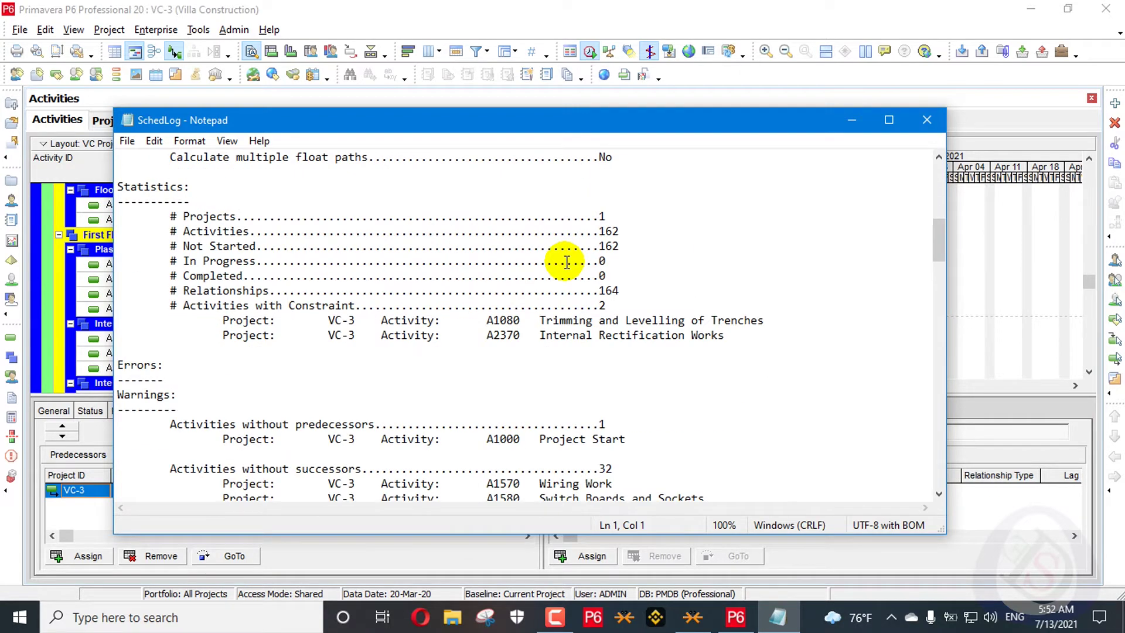
{"action": "scroll", "coordinate": [567, 261], "scroll_direction": "up", "scroll_amount": 4}
{"action": "scroll", "coordinate": [567, 262], "scroll_direction": "down", "scroll_amount": 5}
{"action": "scroll", "coordinate": [567, 262], "scroll_direction": "up", "scroll_amount": 4}
{"action": "scroll", "coordinate": [567, 262], "scroll_direction": "down", "scroll_amount": 6}
{"action": "scroll", "coordinate": [565, 264], "scroll_direction": "up", "scroll_amount": 5}
{"action": "scroll", "coordinate": [566, 263], "scroll_direction": "up", "scroll_amount": 4}
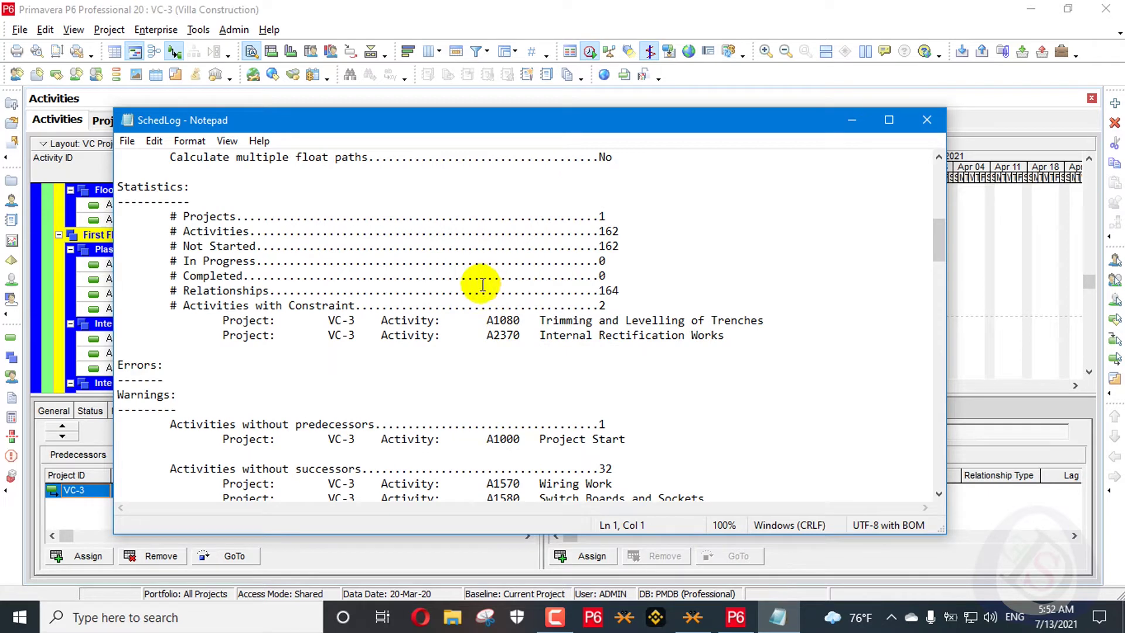
{"action": "scroll", "coordinate": [410, 367], "scroll_direction": "down", "scroll_amount": 3}
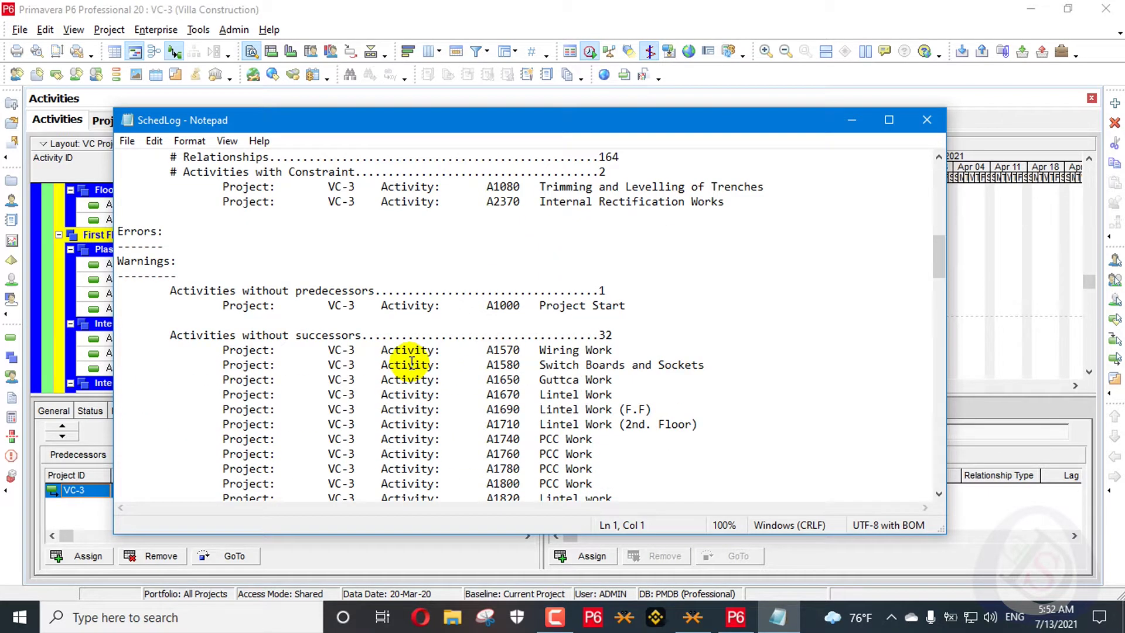
{"action": "scroll", "coordinate": [412, 362], "scroll_direction": "down", "scroll_amount": 2}
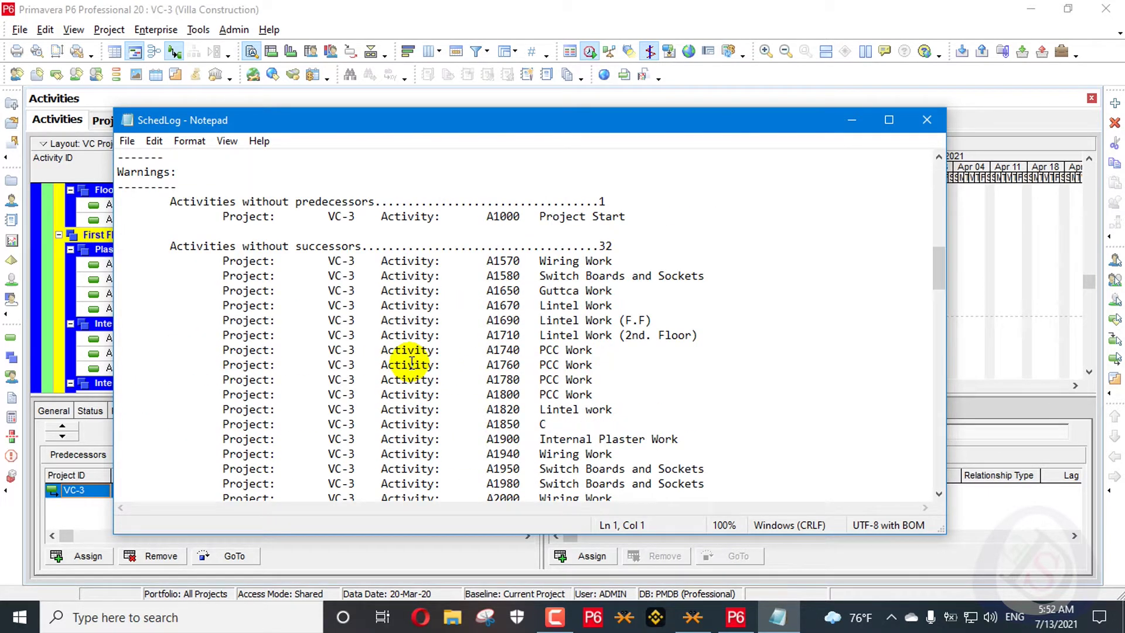
{"action": "scroll", "coordinate": [408, 364], "scroll_direction": "up", "scroll_amount": 1}
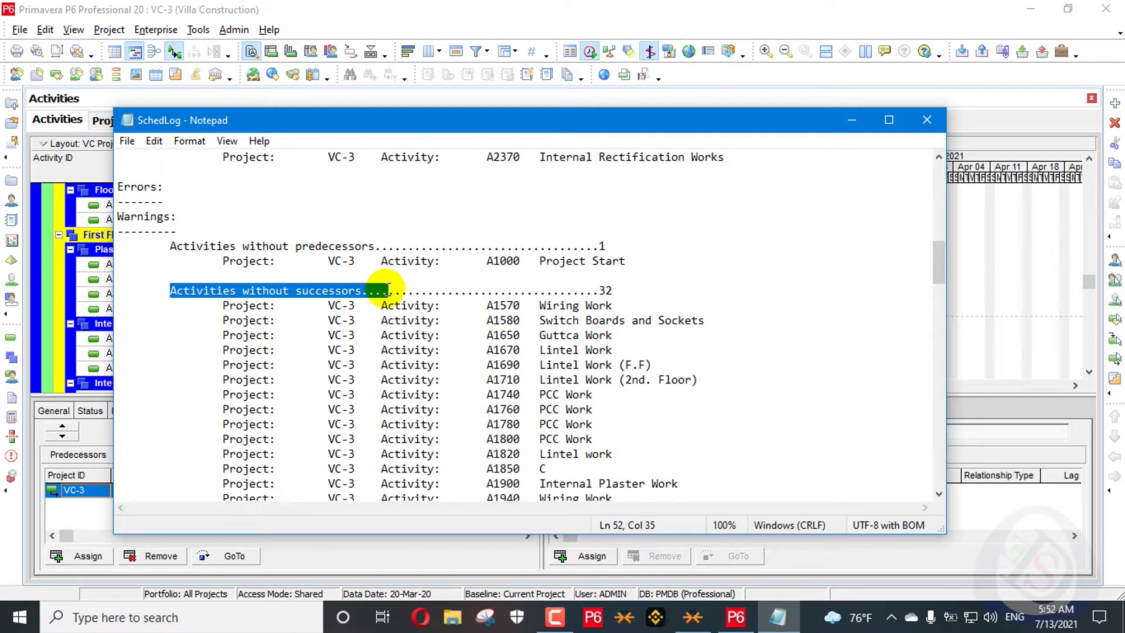
{"action": "scroll", "coordinate": [397, 289], "scroll_direction": "down", "scroll_amount": 2}
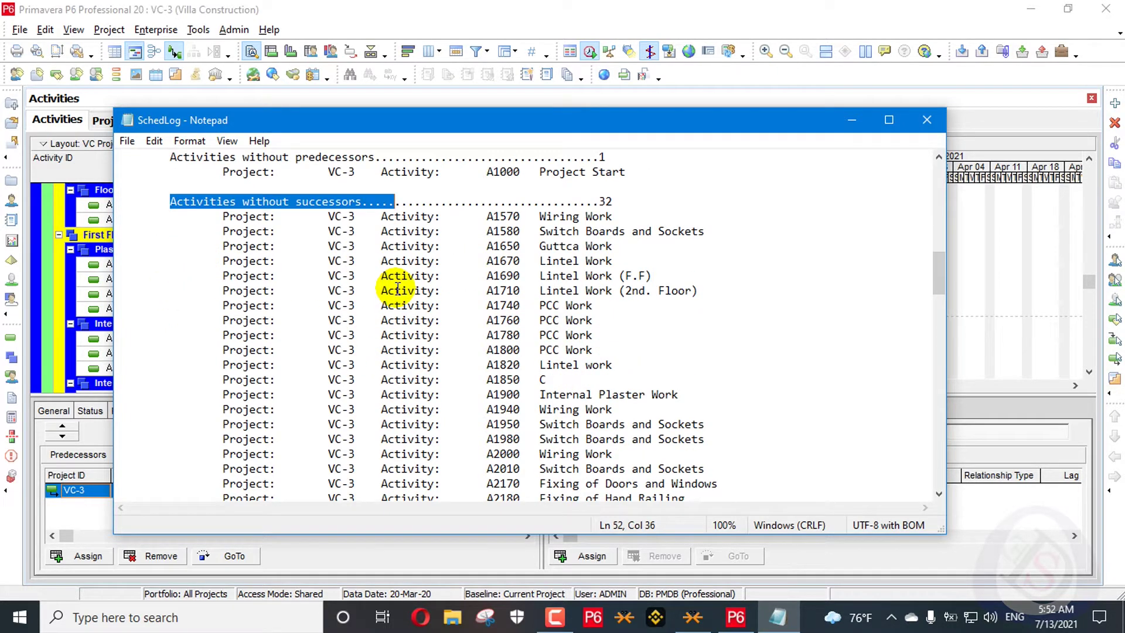
{"action": "scroll", "coordinate": [398, 289], "scroll_direction": "down", "scroll_amount": 1}
{"action": "scroll", "coordinate": [410, 293], "scroll_direction": "up", "scroll_amount": 3}
{"action": "left_click_drag", "start_coordinate": [622, 283], "coordinate": [509, 274]}
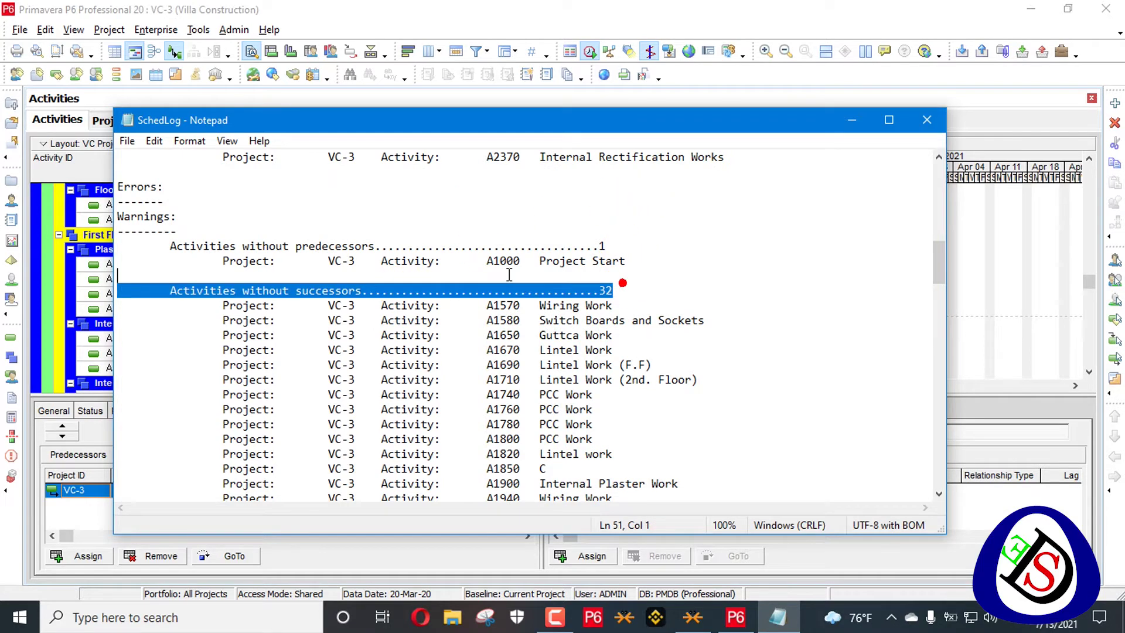
{"action": "scroll", "coordinate": [511, 276], "scroll_direction": "down", "scroll_amount": 7}
{"action": "scroll", "coordinate": [511, 276], "scroll_direction": "up", "scroll_amount": 2}
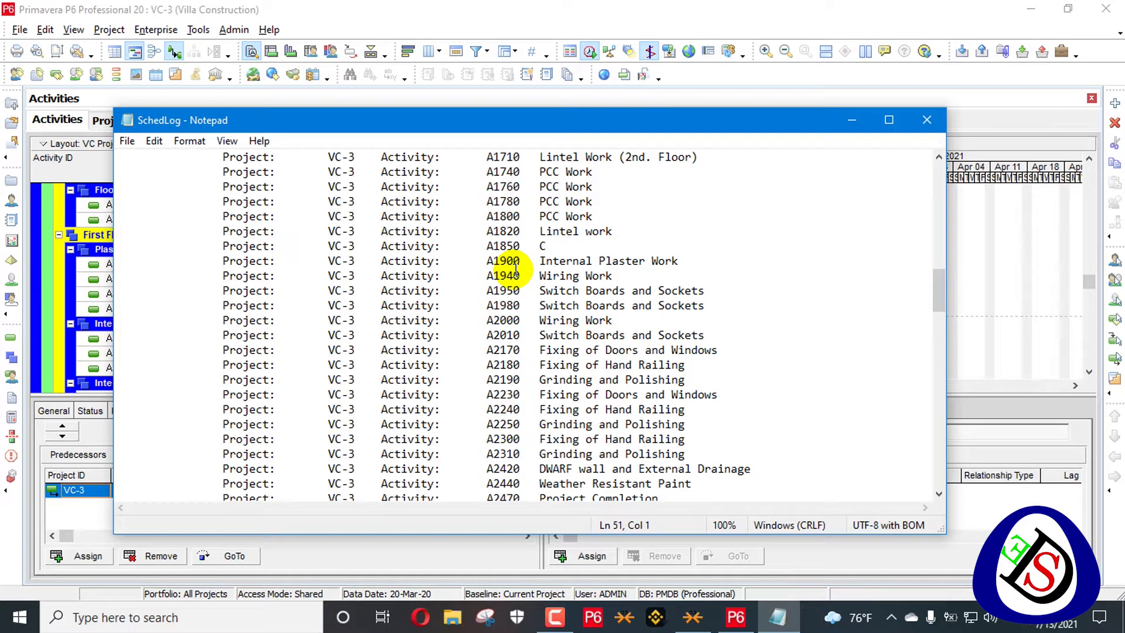
{"action": "scroll", "coordinate": [516, 271], "scroll_direction": "up", "scroll_amount": 3}
{"action": "scroll", "coordinate": [364, 303], "scroll_direction": "up", "scroll_amount": 4}
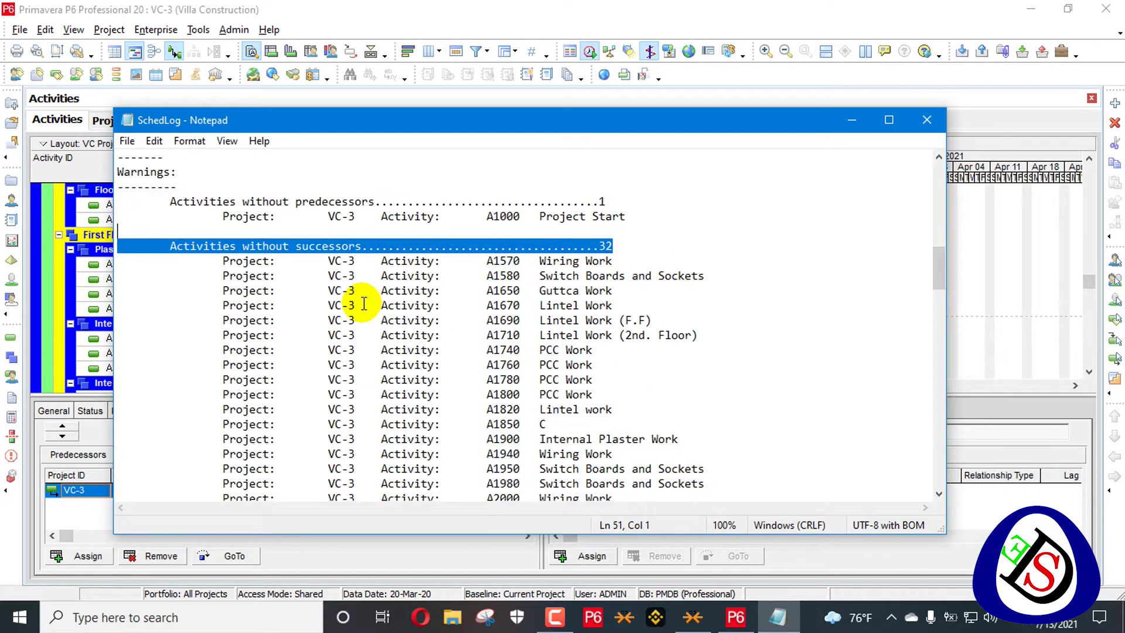
{"action": "scroll", "coordinate": [364, 302], "scroll_direction": "down", "scroll_amount": 2}
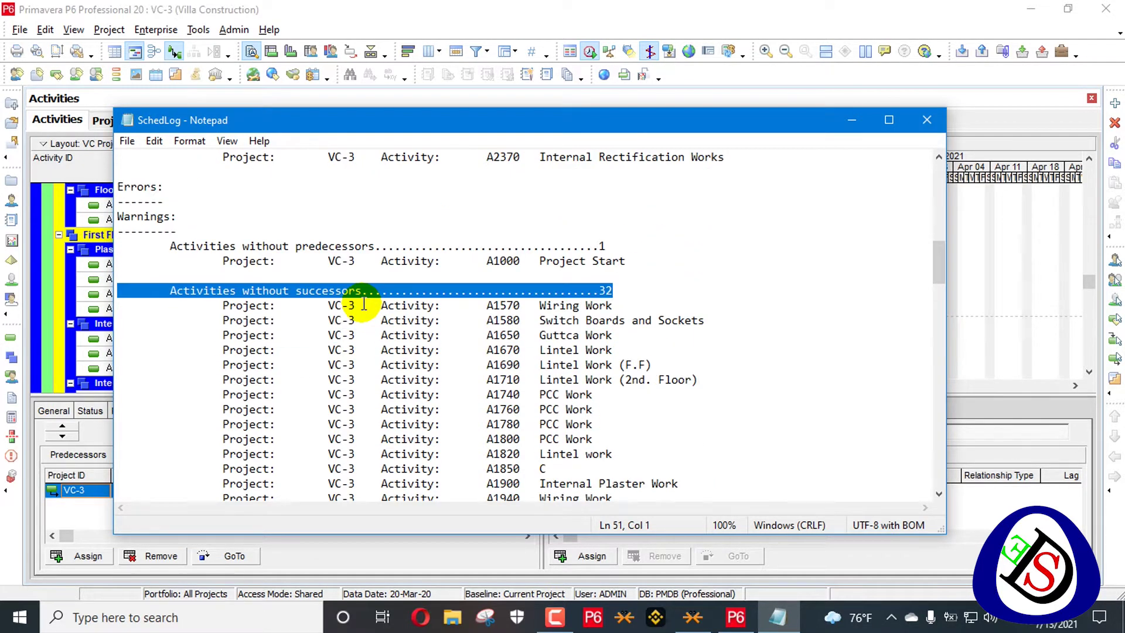
{"action": "left_click", "coordinate": [491, 306]}
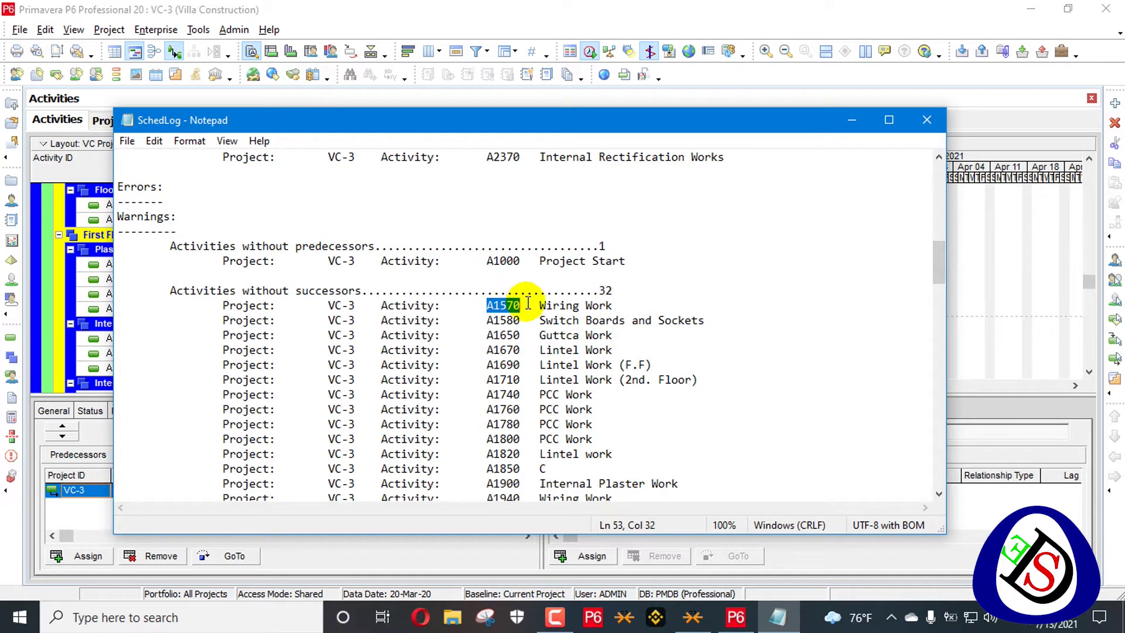
{"action": "left_click_drag", "start_coordinate": [523, 305], "coordinate": [525, 305]}
{"action": "scroll", "coordinate": [492, 293], "scroll_direction": "down", "scroll_amount": 10}
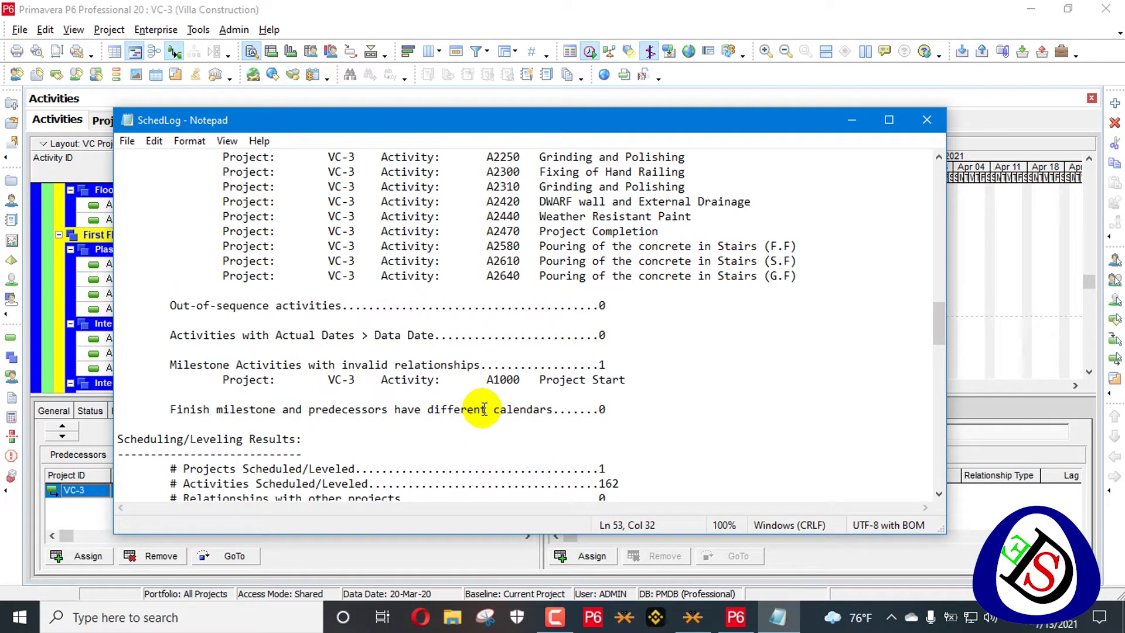
{"action": "scroll", "coordinate": [509, 388], "scroll_direction": "up", "scroll_amount": 3}
{"action": "scroll", "coordinate": [443, 280], "scroll_direction": "up", "scroll_amount": 3}
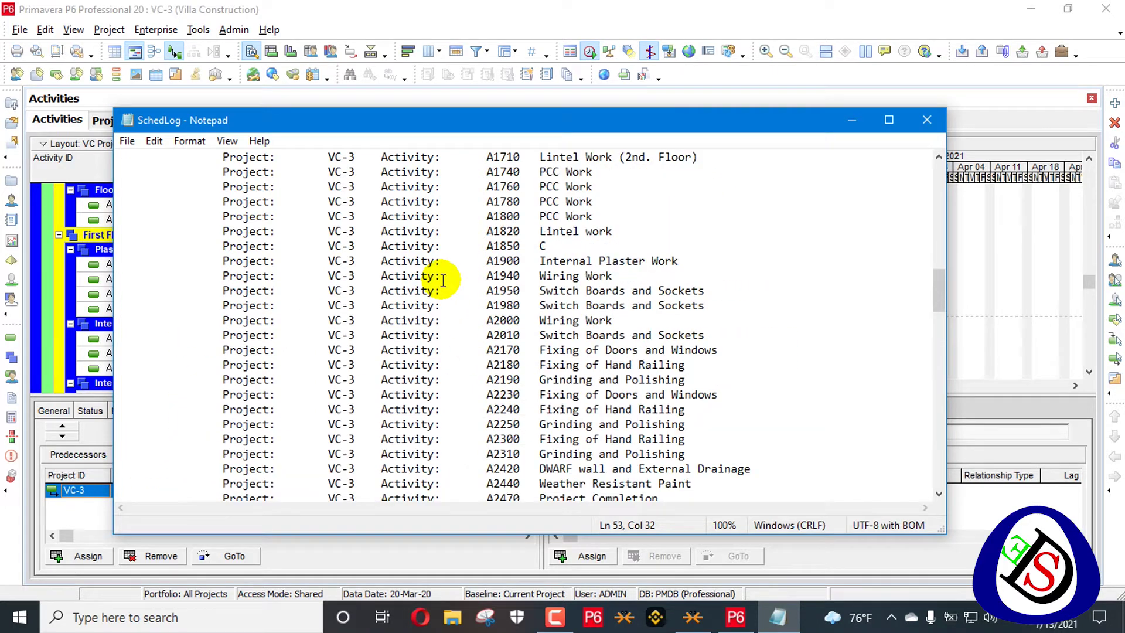
{"action": "scroll", "coordinate": [444, 280], "scroll_direction": "up", "scroll_amount": 8}
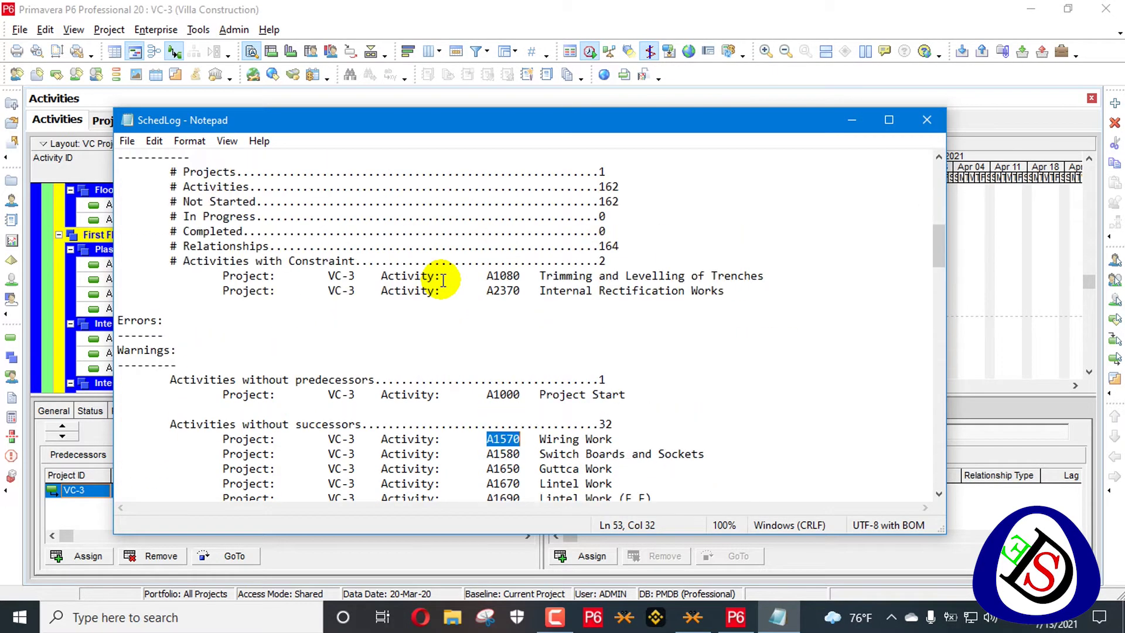
{"action": "scroll", "coordinate": [444, 279], "scroll_direction": "down", "scroll_amount": 9}
{"action": "scroll", "coordinate": [444, 279], "scroll_direction": "down", "scroll_amount": 3}
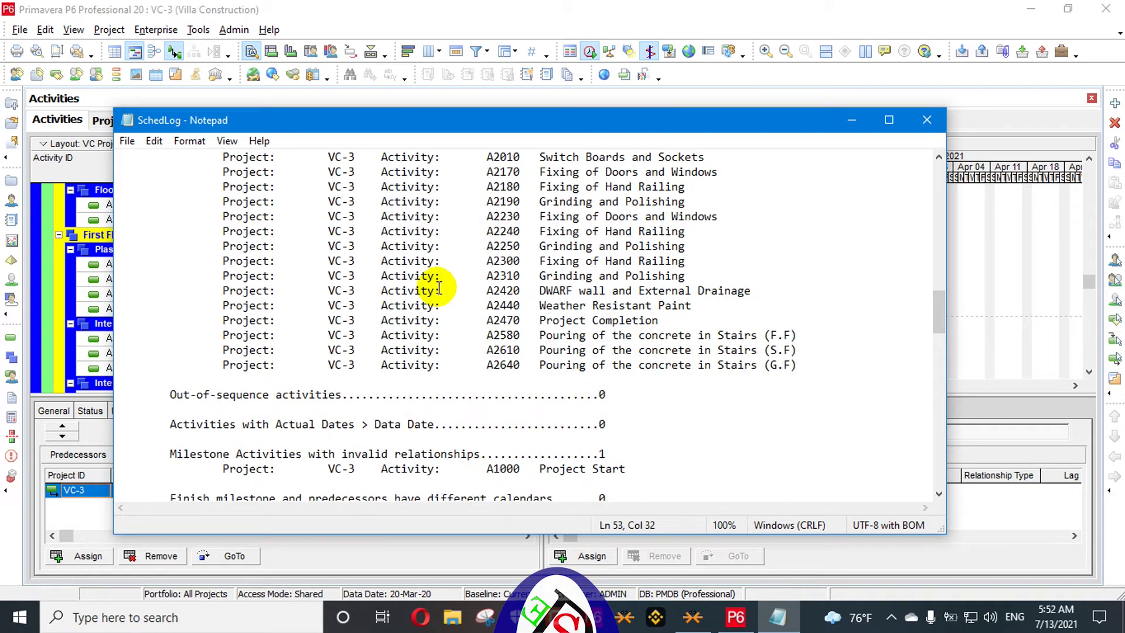
{"action": "scroll", "coordinate": [443, 279], "scroll_direction": "up", "scroll_amount": 20}
{"action": "scroll", "coordinate": [439, 288], "scroll_direction": "down", "scroll_amount": 2}
{"action": "scroll", "coordinate": [440, 287], "scroll_direction": "down", "scroll_amount": 3}
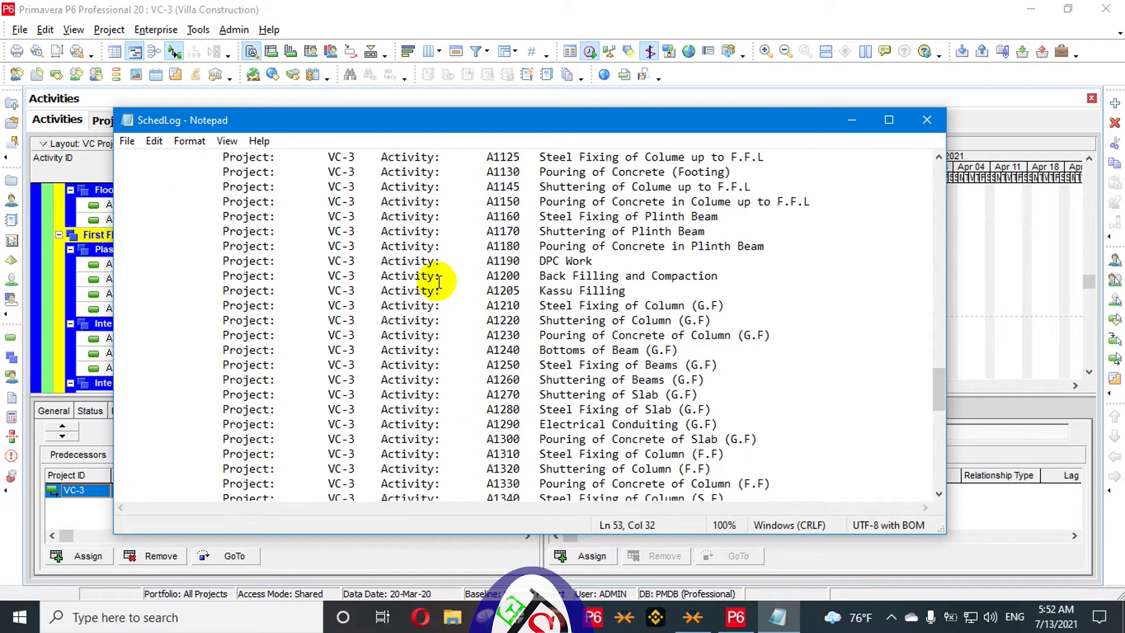
{"action": "scroll", "coordinate": [440, 285], "scroll_direction": "up", "scroll_amount": 4}
{"action": "scroll", "coordinate": [440, 281], "scroll_direction": "up", "scroll_amount": 4}
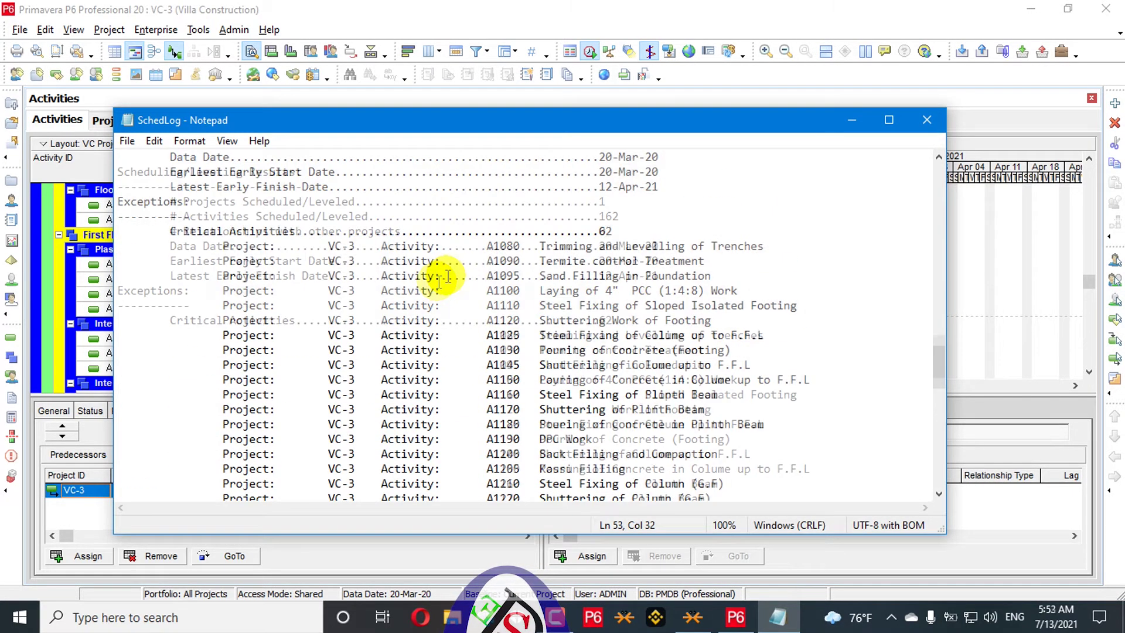
{"action": "scroll", "coordinate": [448, 276], "scroll_direction": "down", "scroll_amount": 17}
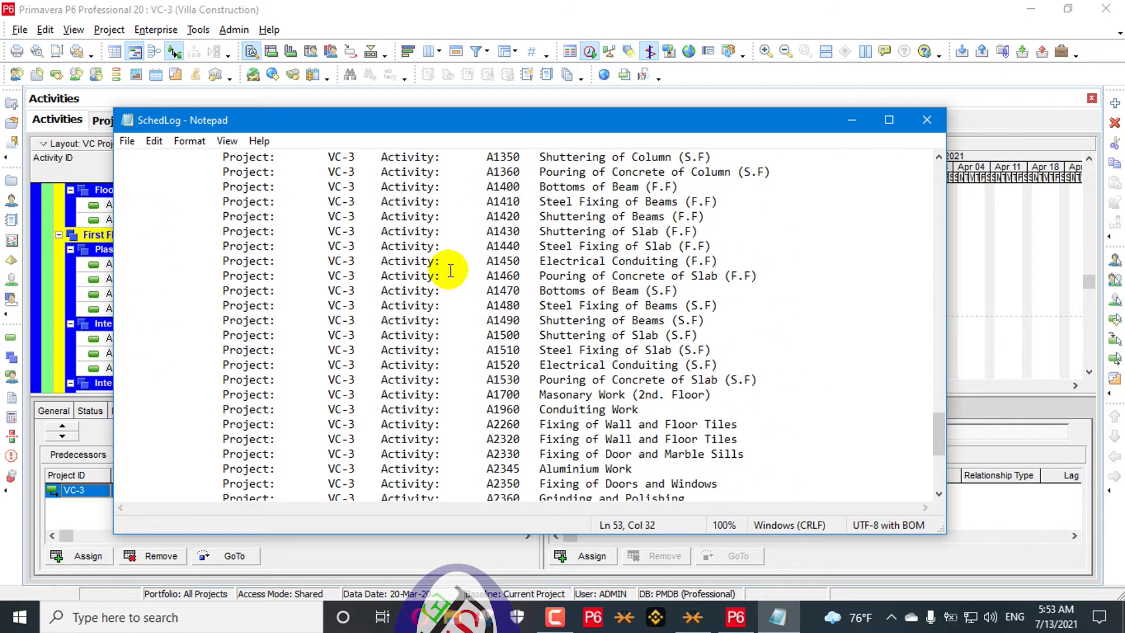
{"action": "scroll", "coordinate": [450, 271], "scroll_direction": "down", "scroll_amount": 6}
{"action": "scroll", "coordinate": [451, 270], "scroll_direction": "up", "scroll_amount": 16}
{"action": "scroll", "coordinate": [450, 270], "scroll_direction": "up", "scroll_amount": 20}
{"action": "scroll", "coordinate": [450, 270], "scroll_direction": "down", "scroll_amount": 6}
{"action": "scroll", "coordinate": [310, 271], "scroll_direction": "down", "scroll_amount": 3}
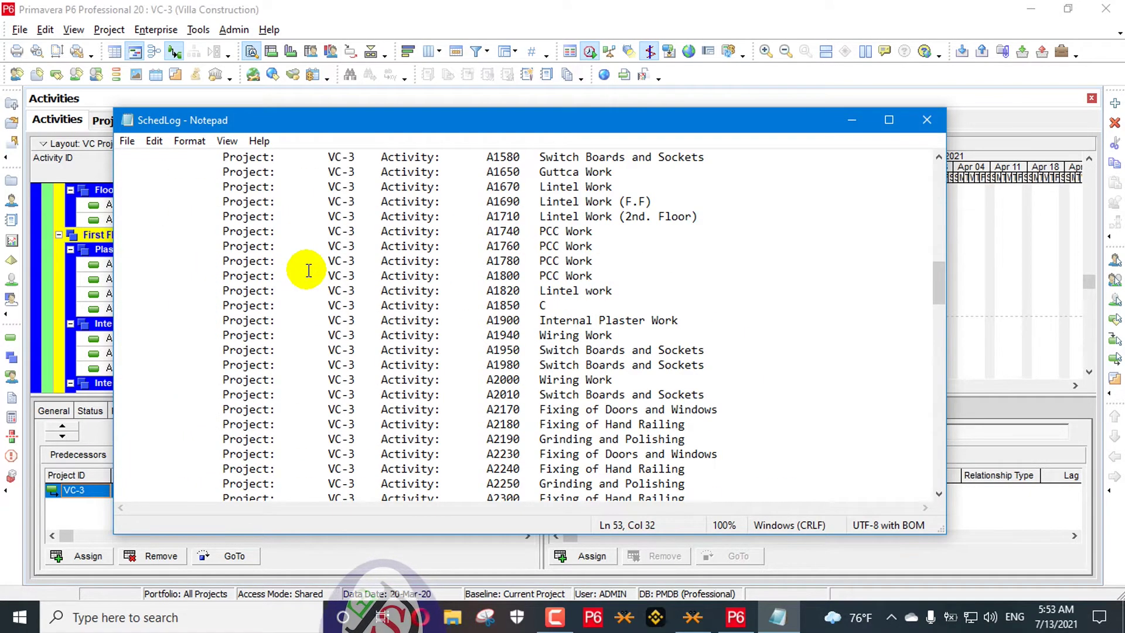
{"action": "scroll", "coordinate": [442, 266], "scroll_direction": "up", "scroll_amount": 5}
{"action": "scroll", "coordinate": [412, 377], "scroll_direction": "down", "scroll_amount": 7}
{"action": "scroll", "coordinate": [522, 262], "scroll_direction": "up", "scroll_amount": 5}
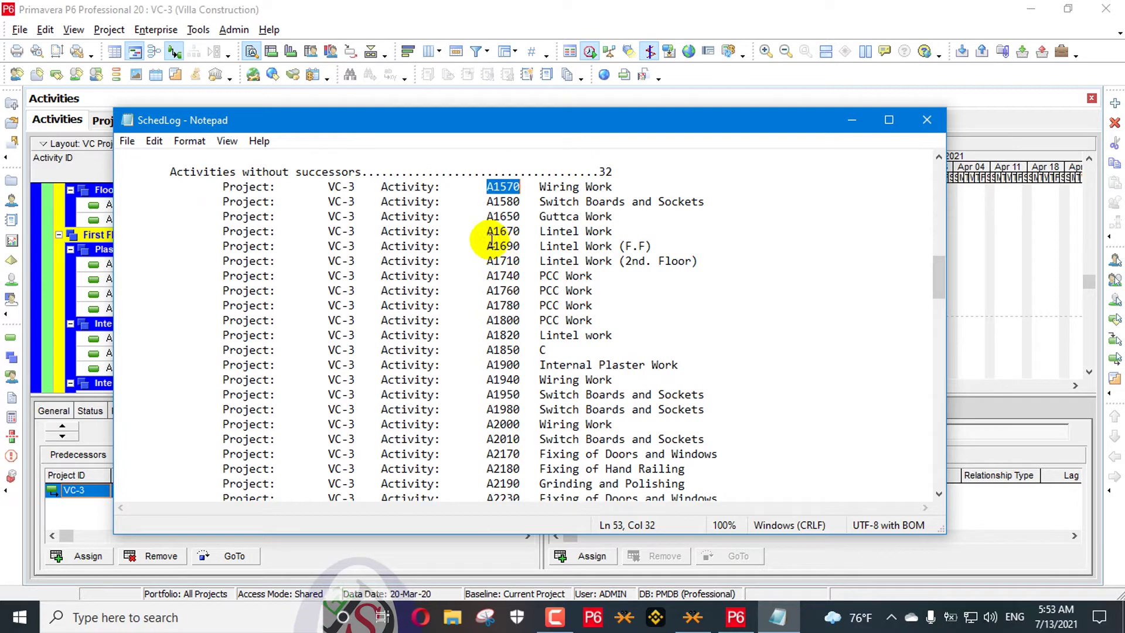
{"action": "scroll", "coordinate": [377, 442], "scroll_direction": "down", "scroll_amount": 12}
{"action": "scroll", "coordinate": [435, 452], "scroll_direction": "up", "scroll_amount": 10}
Close the plain-text log in Notepad and scroll through the scheduling log report
{"action": "left_click", "coordinate": [926, 120]}
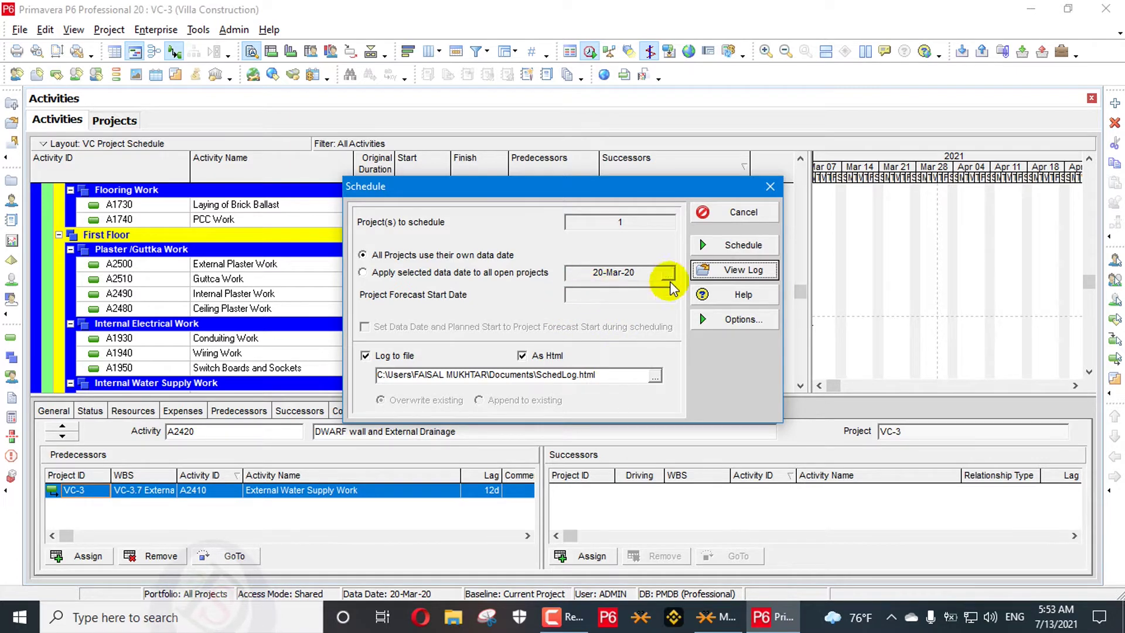
{"action": "left_click", "coordinate": [727, 271]}
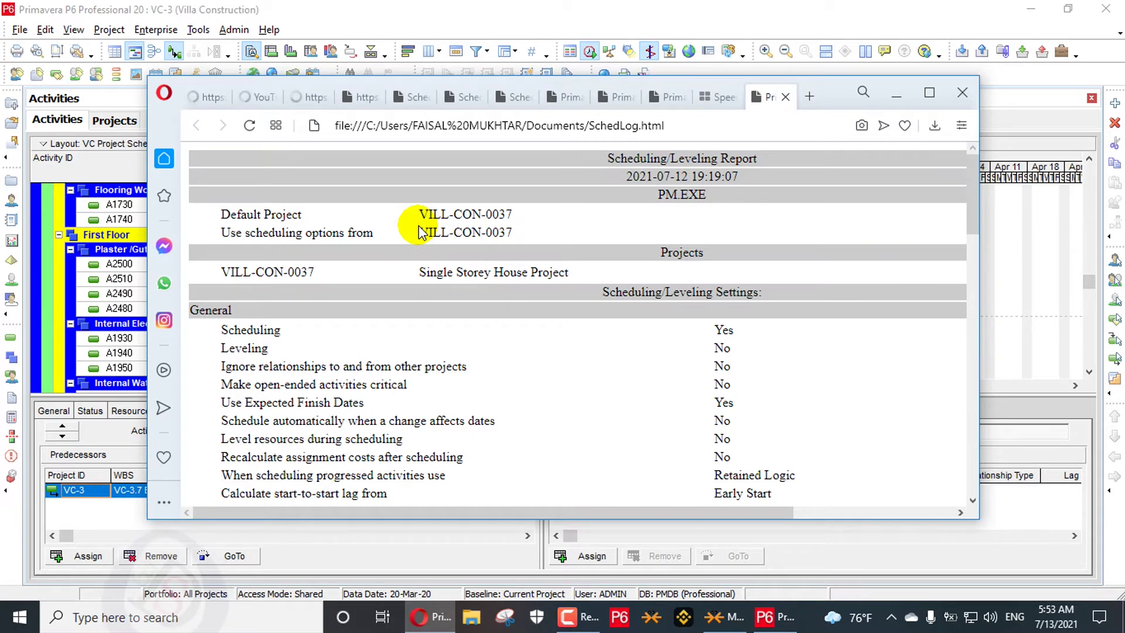
{"action": "scroll", "coordinate": [419, 232], "scroll_direction": "down", "scroll_amount": 4}
{"action": "scroll", "coordinate": [432, 227], "scroll_direction": "up", "scroll_amount": 4}
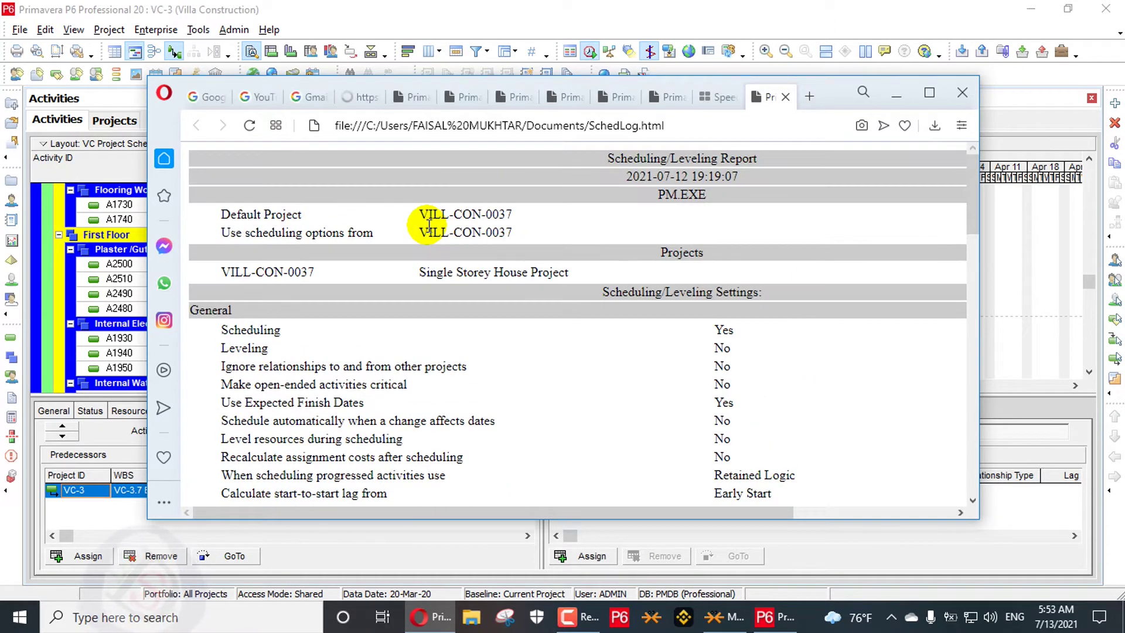
{"action": "scroll", "coordinate": [430, 226], "scroll_direction": "down", "scroll_amount": 15}
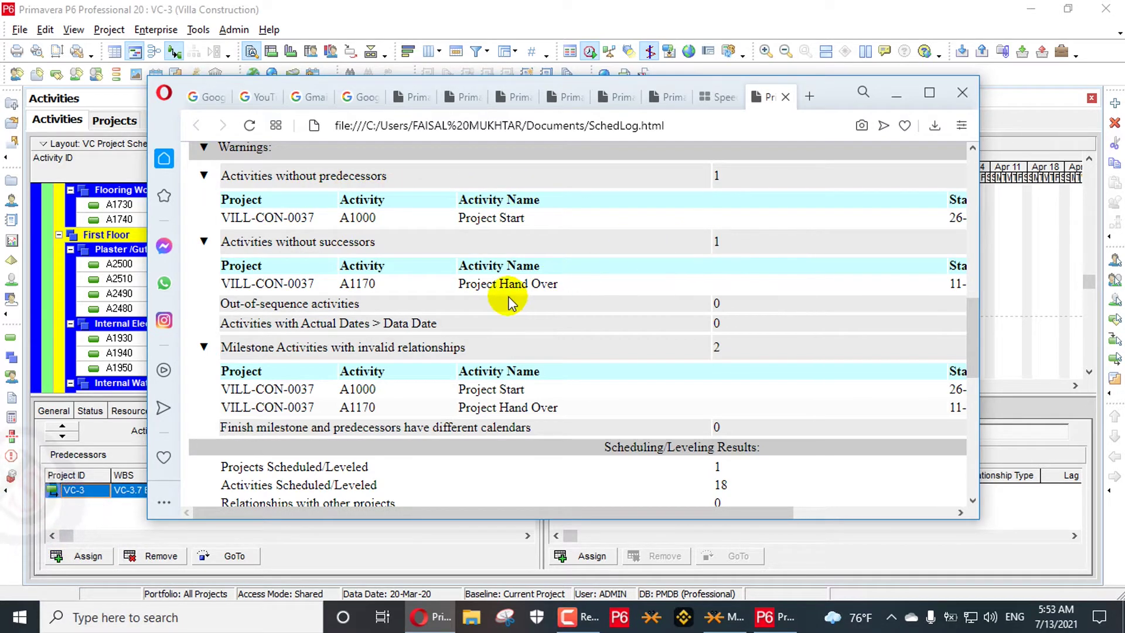
Quit the browser showing the old log, cancel scheduling, and reopen the log as HTML
{"action": "left_click", "coordinate": [956, 91]}
{"action": "left_click", "coordinate": [673, 346]}
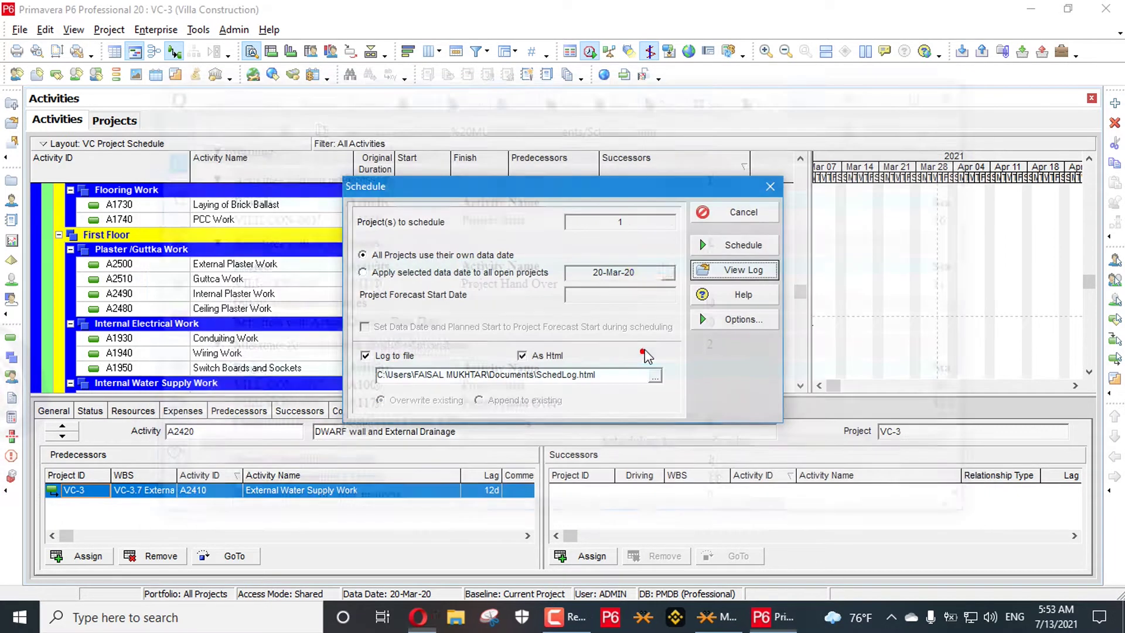
{"action": "left_click", "coordinate": [742, 246]}
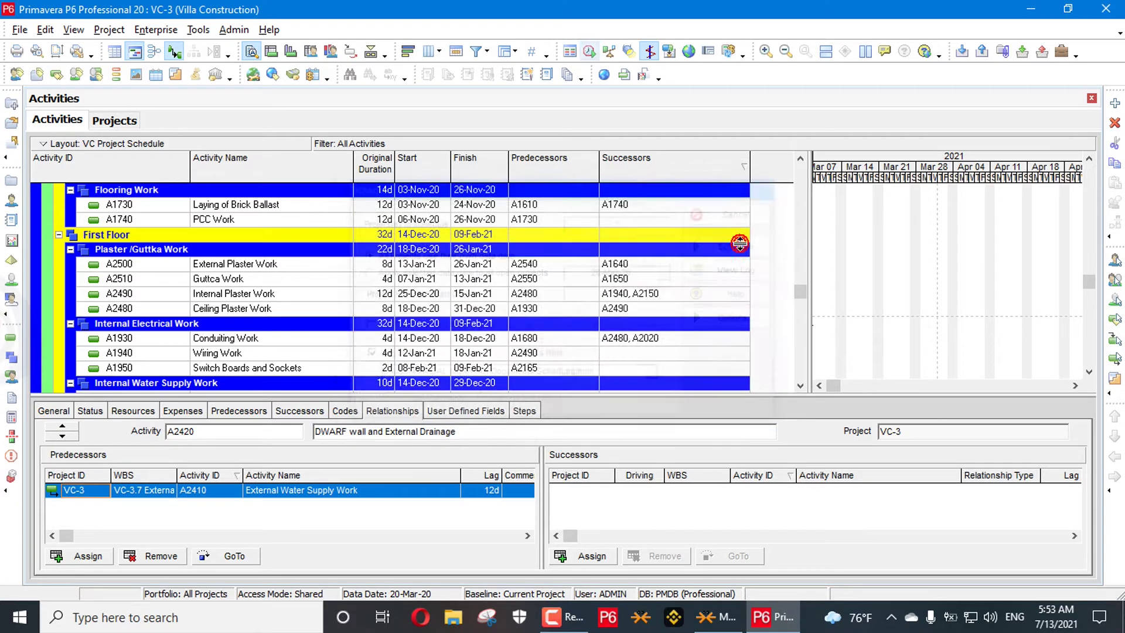
{"action": "left_click", "coordinate": [591, 52]}
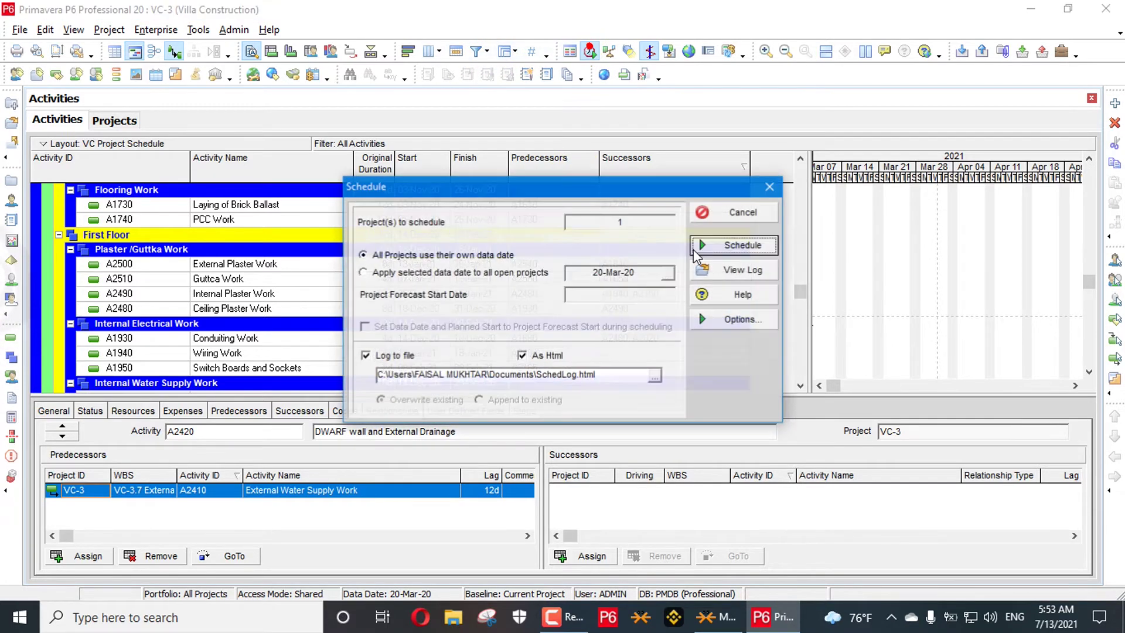
{"action": "left_click", "coordinate": [744, 270]}
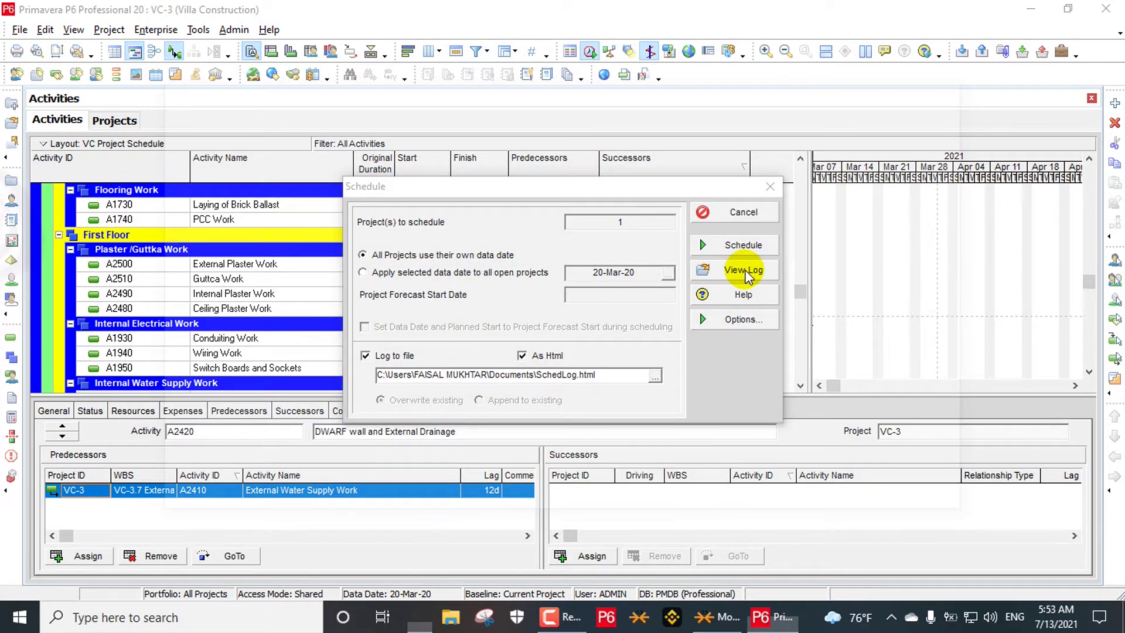
Collapse and re-expand the Activities without successors warning, scrolling through the HTML log
{"action": "scroll", "coordinate": [744, 273], "scroll_direction": "down", "scroll_amount": 10}
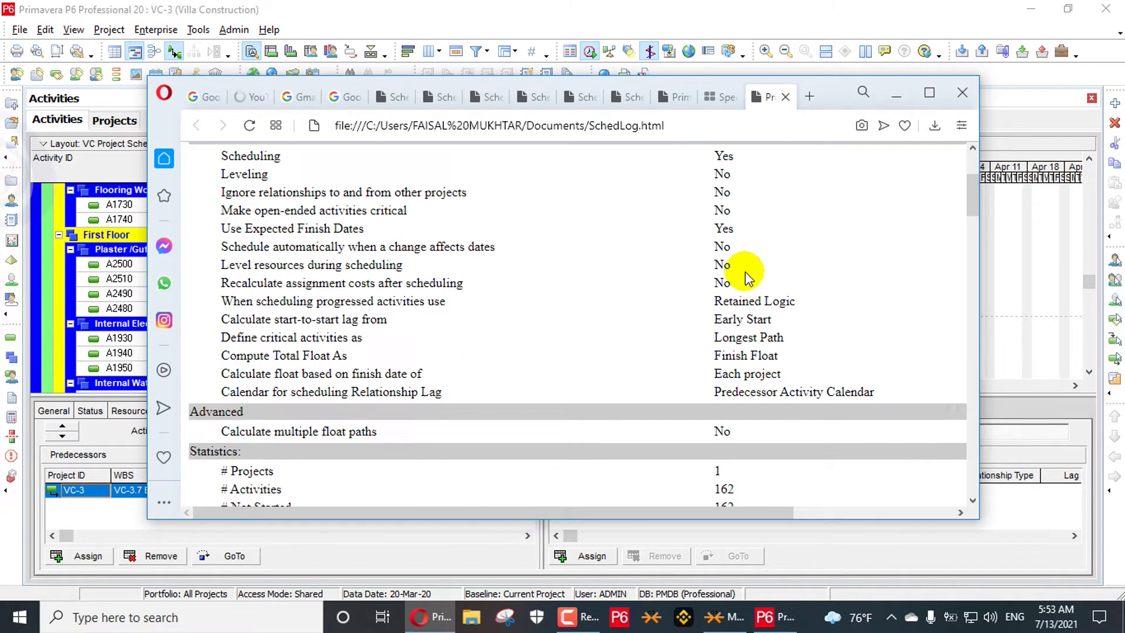
{"action": "scroll", "coordinate": [745, 273], "scroll_direction": "up", "scroll_amount": 3}
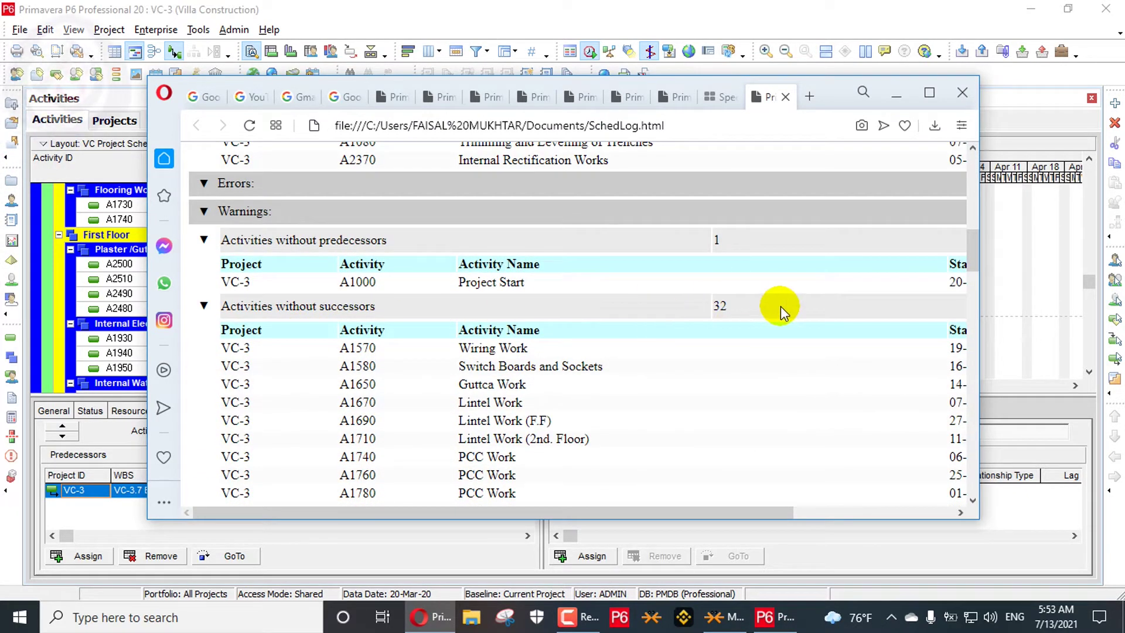
{"action": "left_click", "coordinate": [204, 306]}
{"action": "left_click", "coordinate": [203, 306]}
{"action": "scroll", "coordinate": [307, 304], "scroll_direction": "down", "scroll_amount": 5}
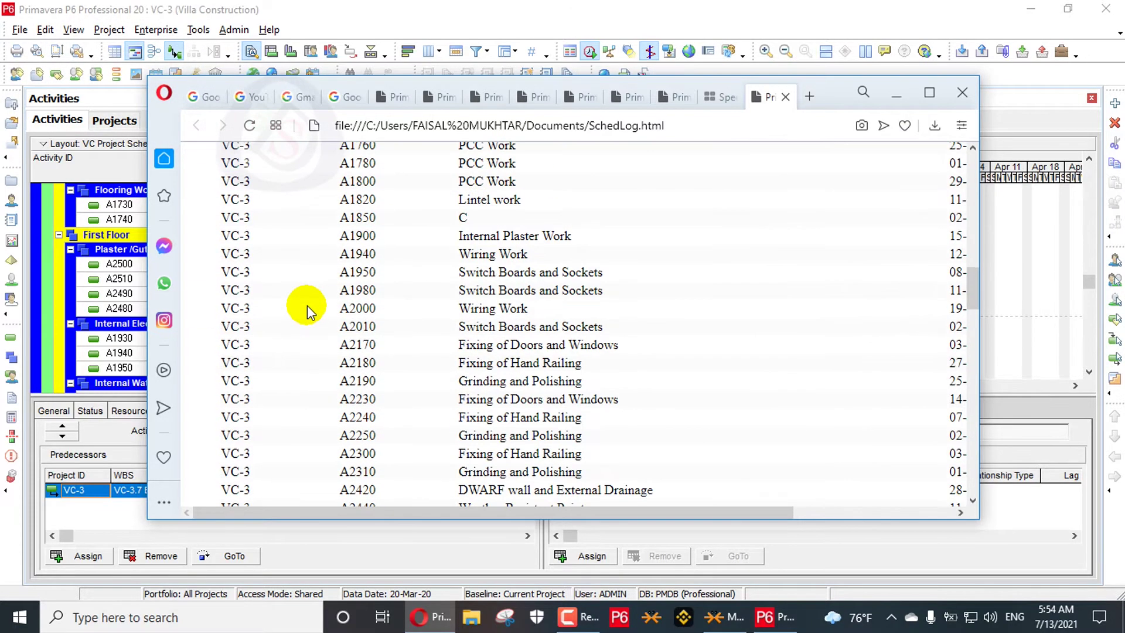
{"action": "scroll", "coordinate": [308, 305], "scroll_direction": "up", "scroll_amount": 10}
{"action": "scroll", "coordinate": [307, 305], "scroll_direction": "down", "scroll_amount": 12}
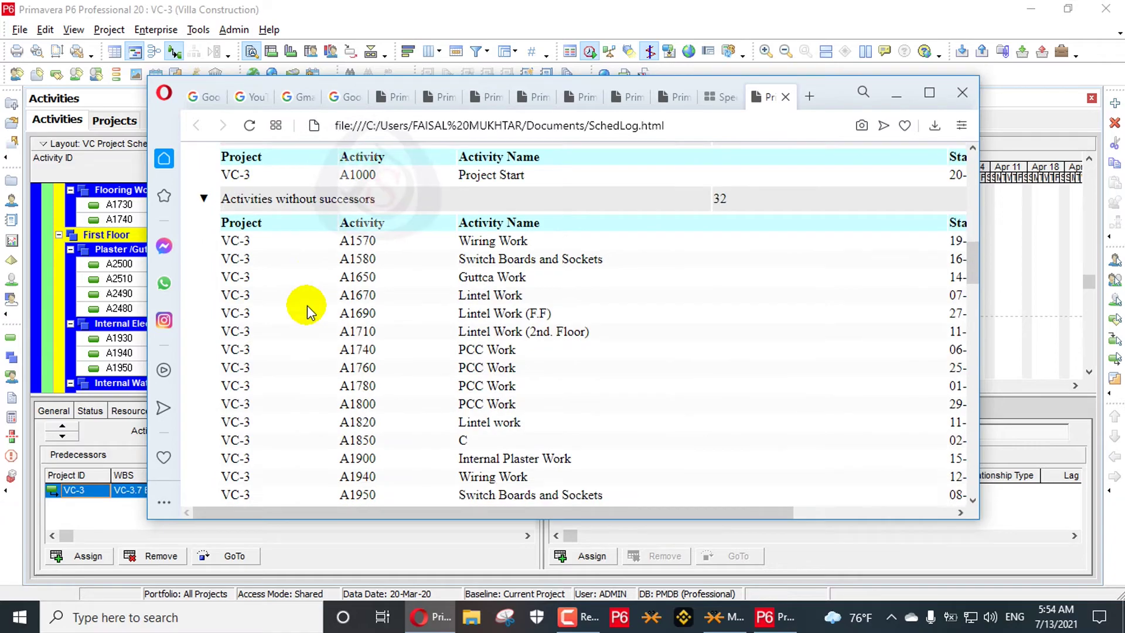
{"action": "scroll", "coordinate": [307, 306], "scroll_direction": "up", "scroll_amount": 5}
{"action": "scroll", "coordinate": [307, 306], "scroll_direction": "down", "scroll_amount": 5}
{"action": "scroll", "coordinate": [307, 306], "scroll_direction": "up", "scroll_amount": 10}
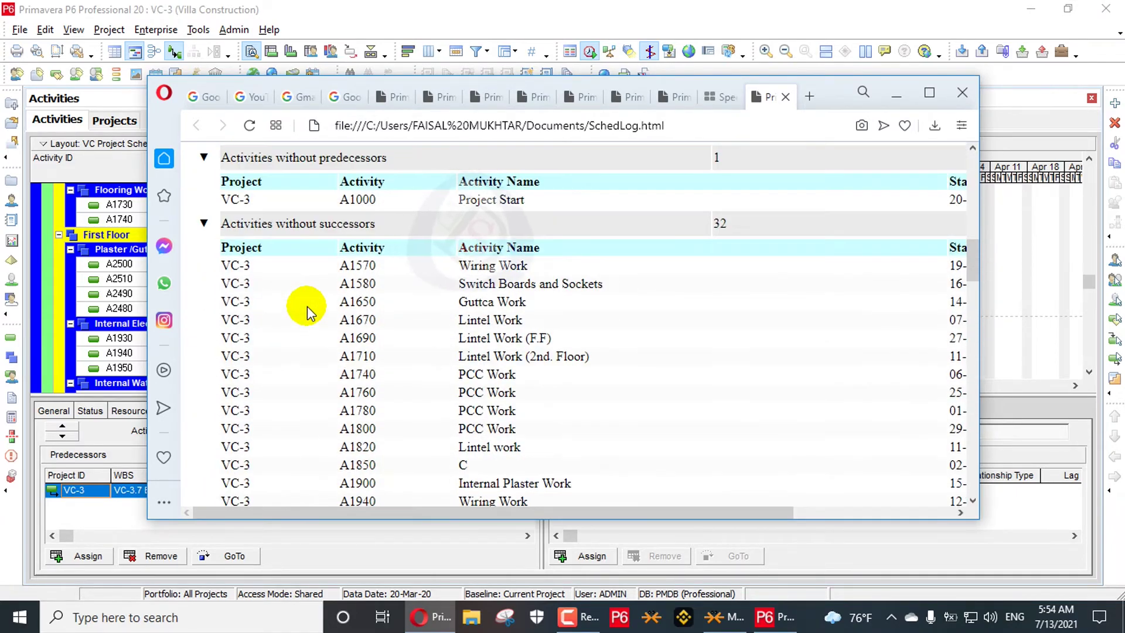
{"action": "scroll", "coordinate": [307, 306], "scroll_direction": "down", "scroll_amount": 10}
{"action": "scroll", "coordinate": [307, 306], "scroll_direction": "up", "scroll_amount": 9}
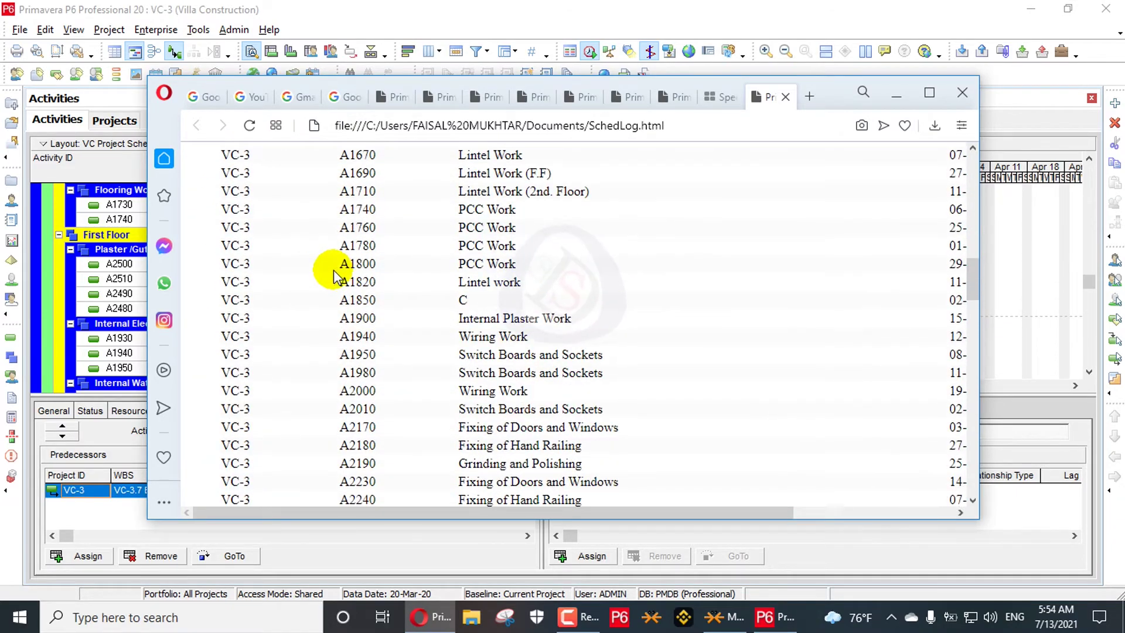
{"action": "scroll", "coordinate": [341, 271], "scroll_direction": "down", "scroll_amount": 9}
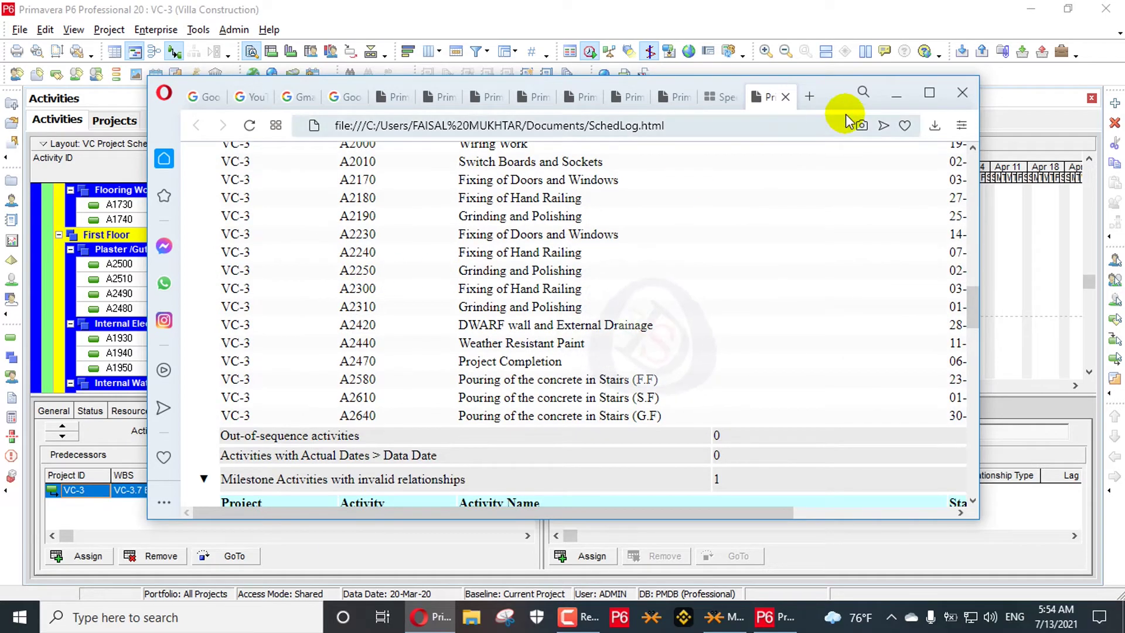
Maximize Opera and toggle the Activities without predecessors and without successors lists
{"action": "left_click", "coordinate": [931, 94]}
{"action": "scroll", "coordinate": [535, 229], "scroll_direction": "up", "scroll_amount": 15}
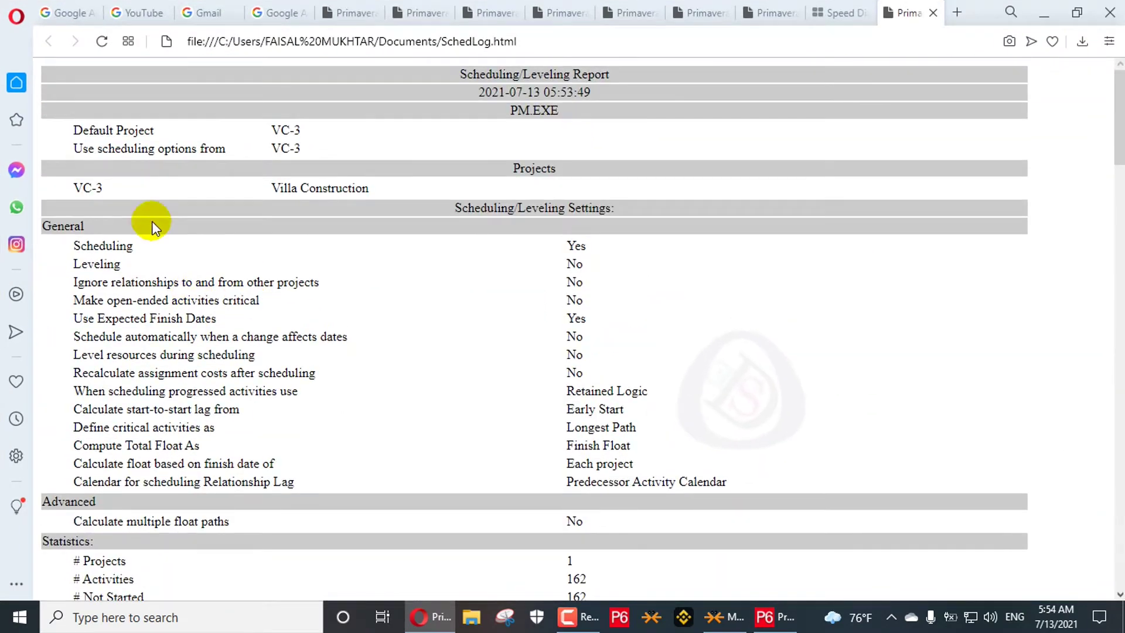
{"action": "scroll", "coordinate": [76, 196], "scroll_direction": "down", "scroll_amount": 8}
{"action": "scroll", "coordinate": [82, 188], "scroll_direction": "up", "scroll_amount": 8}
{"action": "scroll", "coordinate": [83, 201], "scroll_direction": "down", "scroll_amount": 8}
{"action": "scroll", "coordinate": [83, 201], "scroll_direction": "down", "scroll_amount": 7}
{"action": "scroll", "coordinate": [82, 188], "scroll_direction": "up", "scroll_amount": 7}
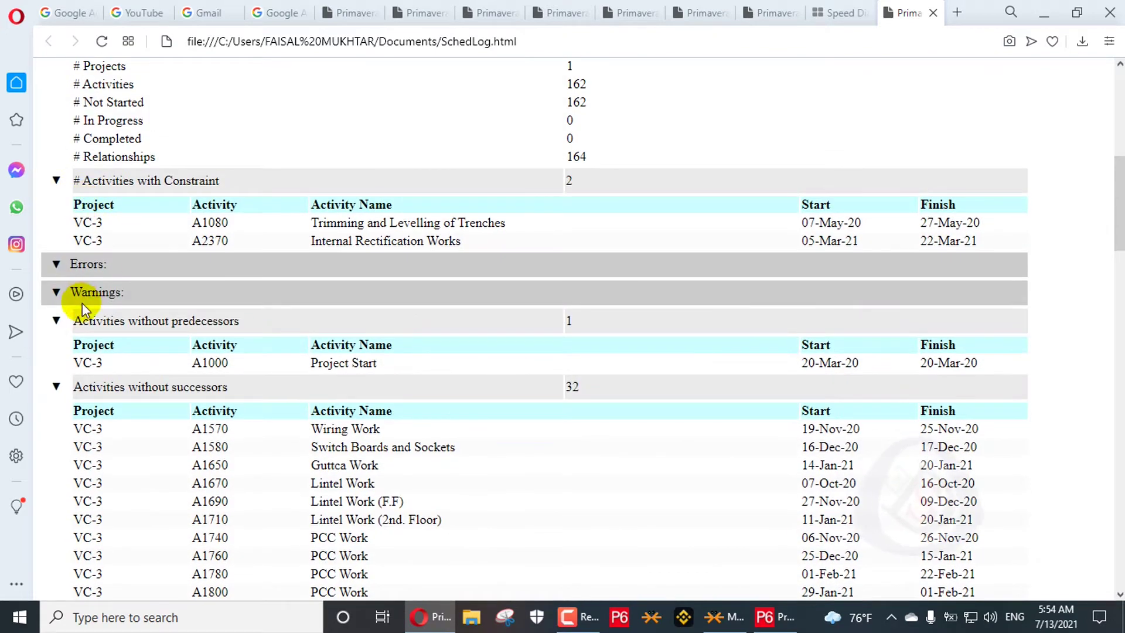
{"action": "left_click", "coordinate": [56, 387]}
{"action": "left_click", "coordinate": [56, 321]}
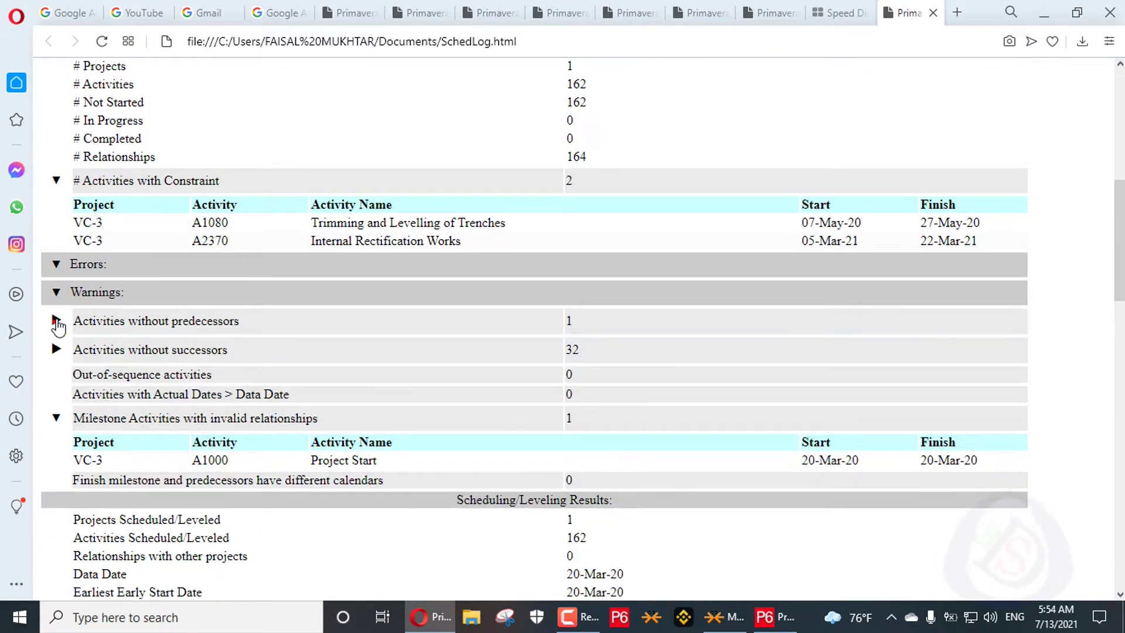
{"action": "left_click", "coordinate": [56, 321]}
{"action": "left_click", "coordinate": [54, 387]}
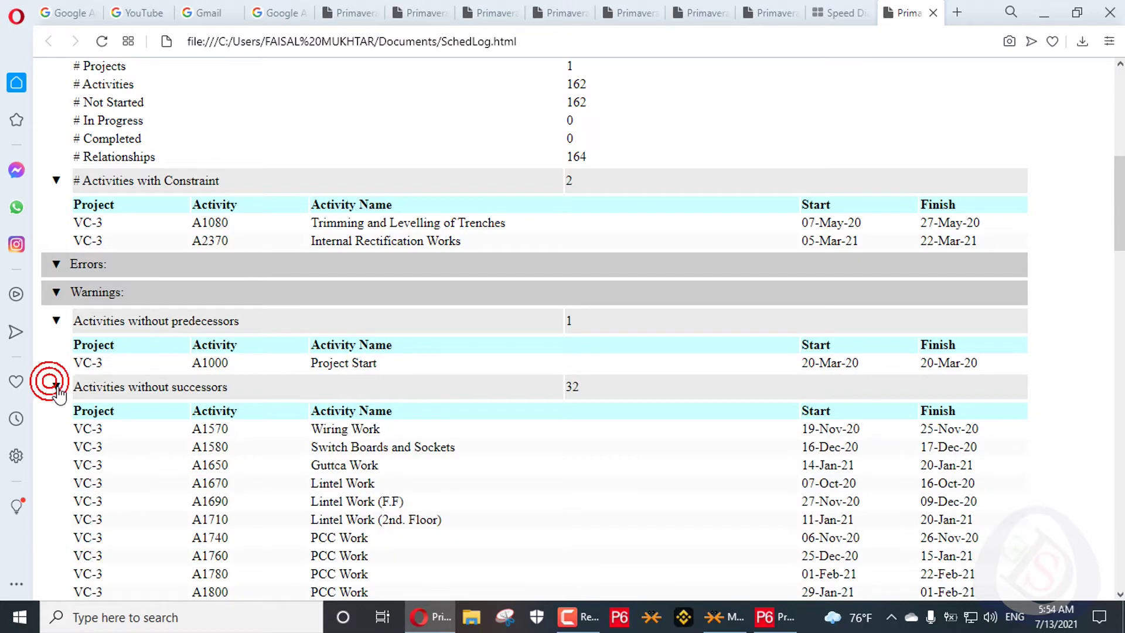
{"action": "left_click", "coordinate": [56, 387]}
{"action": "scroll", "coordinate": [94, 381], "scroll_direction": "down", "scroll_amount": 5}
{"action": "scroll", "coordinate": [235, 322], "scroll_direction": "up", "scroll_amount": 3}
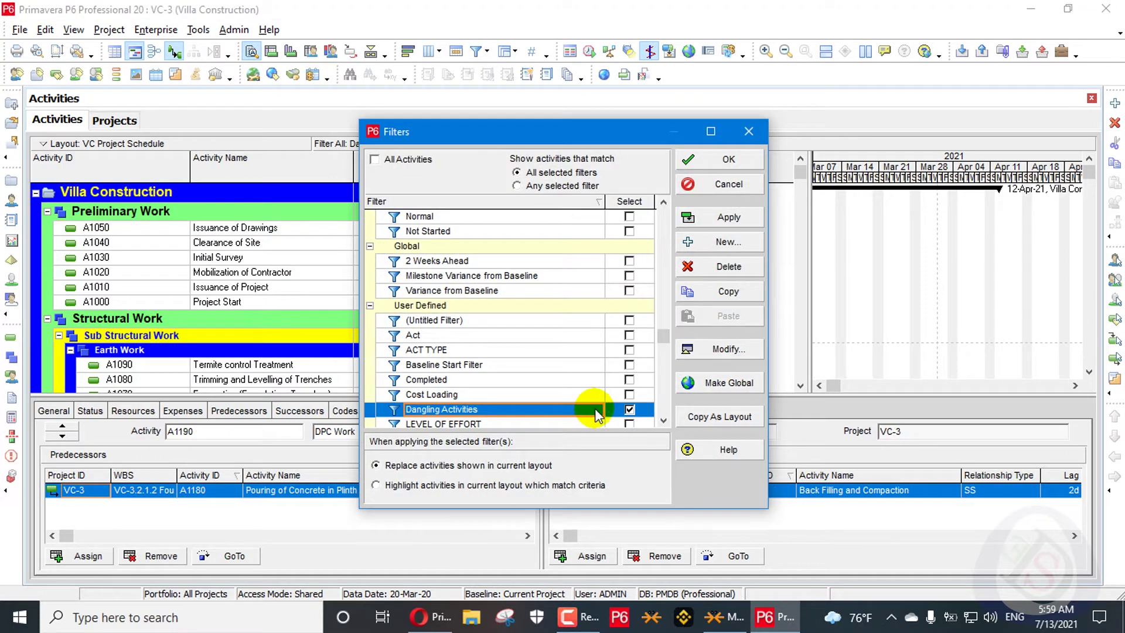
Define a new filter NO pre with the condition Predecessors equals blank
{"action": "left_click", "coordinate": [710, 244]}
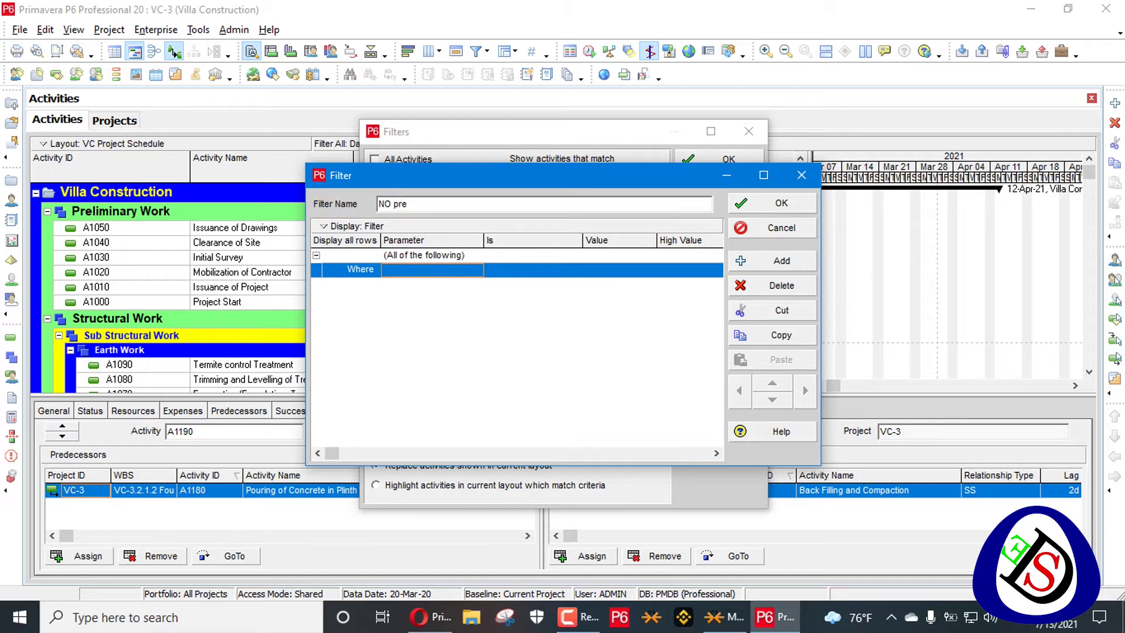
{"action": "left_click", "coordinate": [410, 275]}
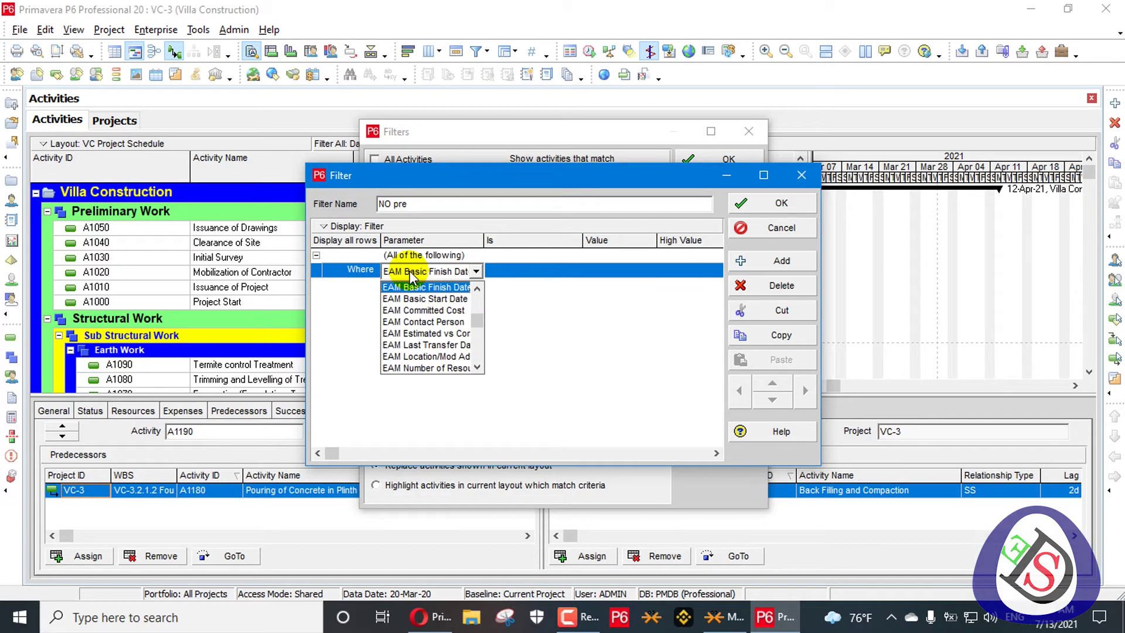
{"action": "scroll", "coordinate": [477, 352], "scroll_direction": "down", "scroll_amount": 15}
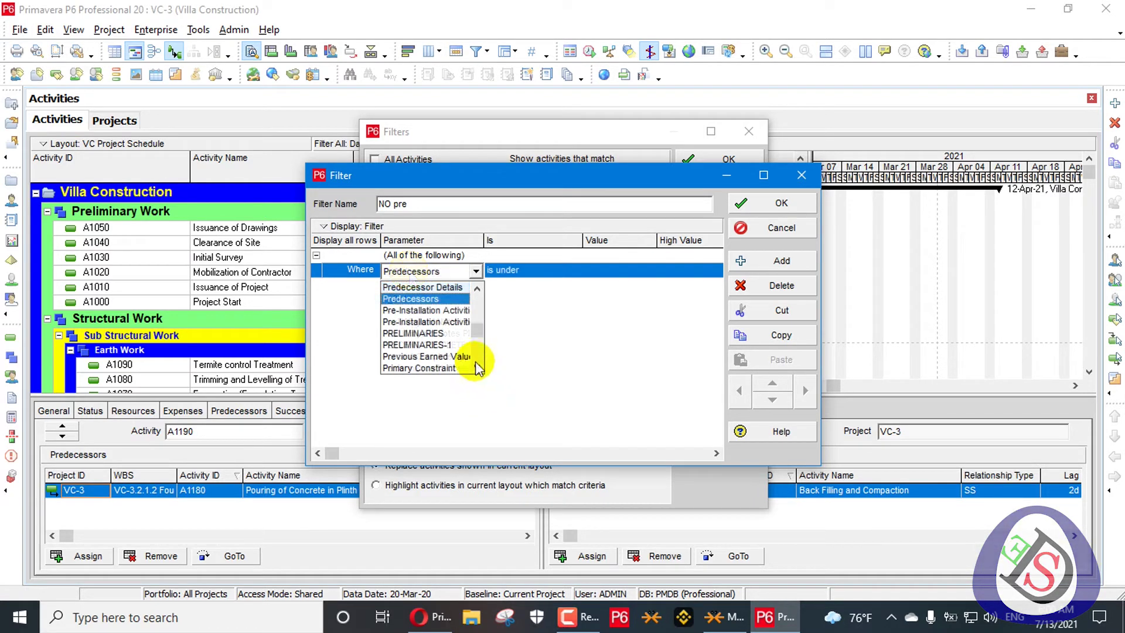
{"action": "left_click", "coordinate": [422, 296]}
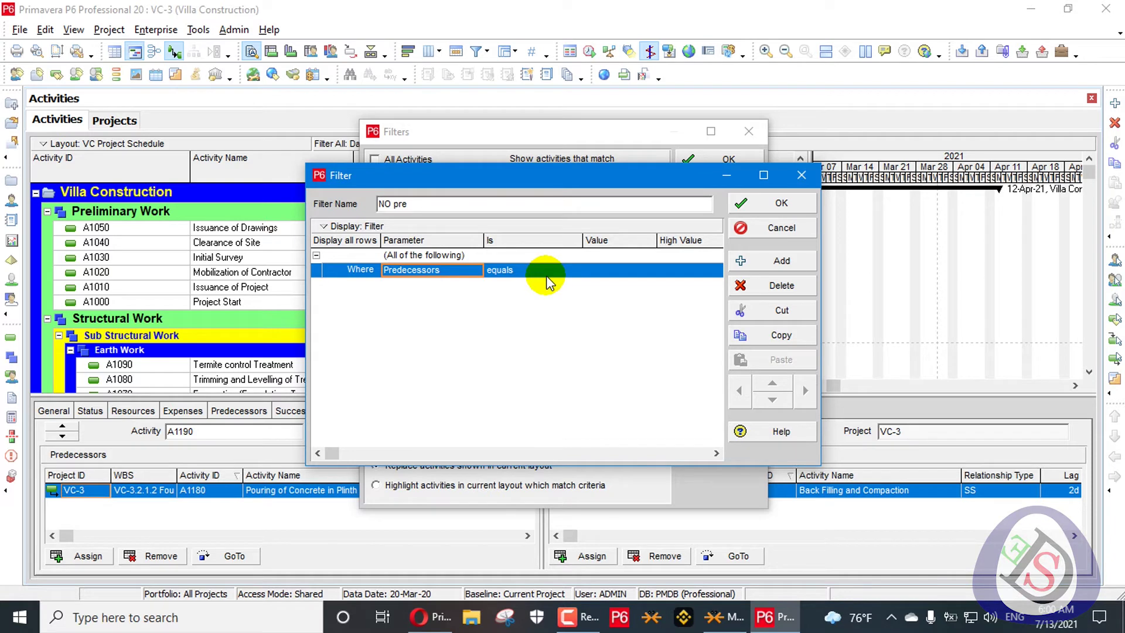
{"action": "left_click", "coordinate": [775, 205]}
Apply NO pre alone with Dangling Activities off, leaving only A1000 Project Start
{"action": "left_click", "coordinate": [731, 222]}
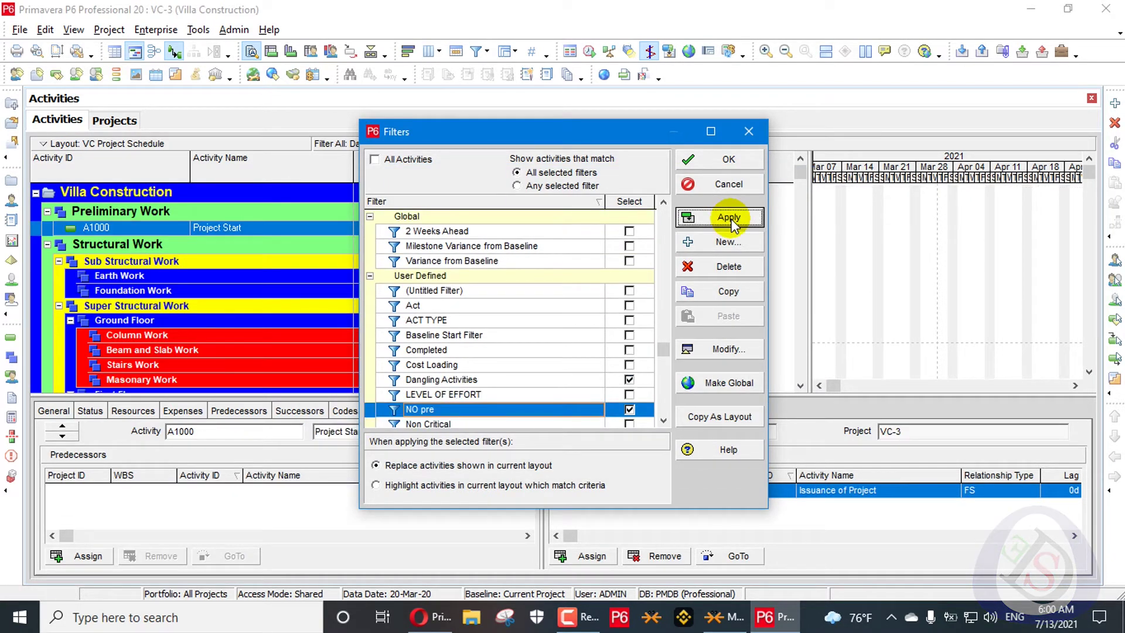
{"action": "left_click", "coordinate": [629, 380]}
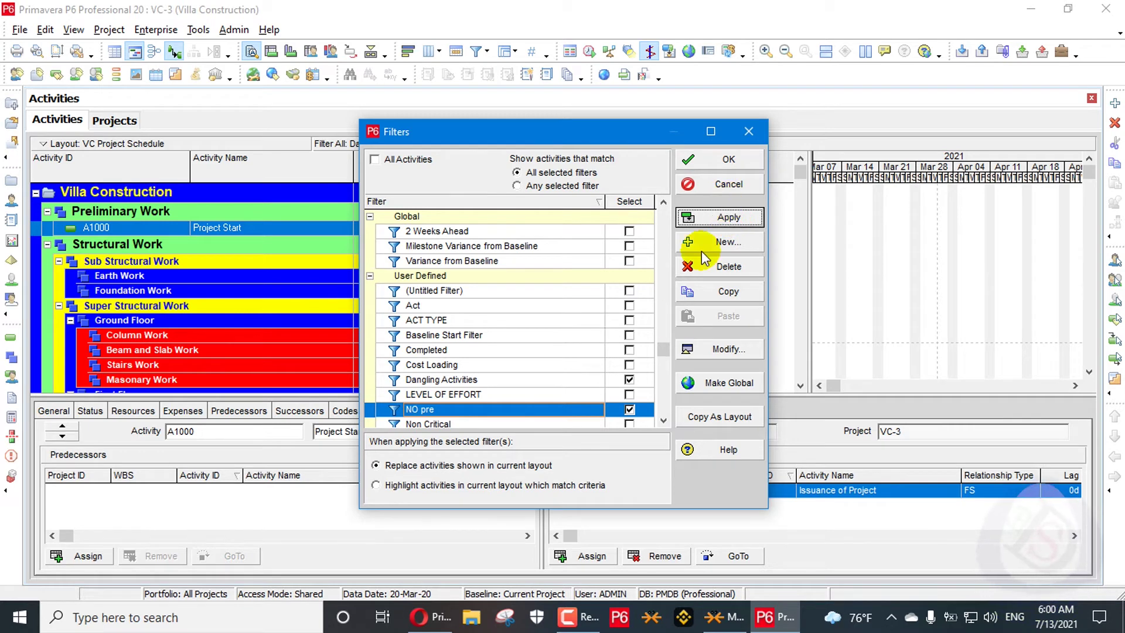
{"action": "left_click", "coordinate": [629, 380]}
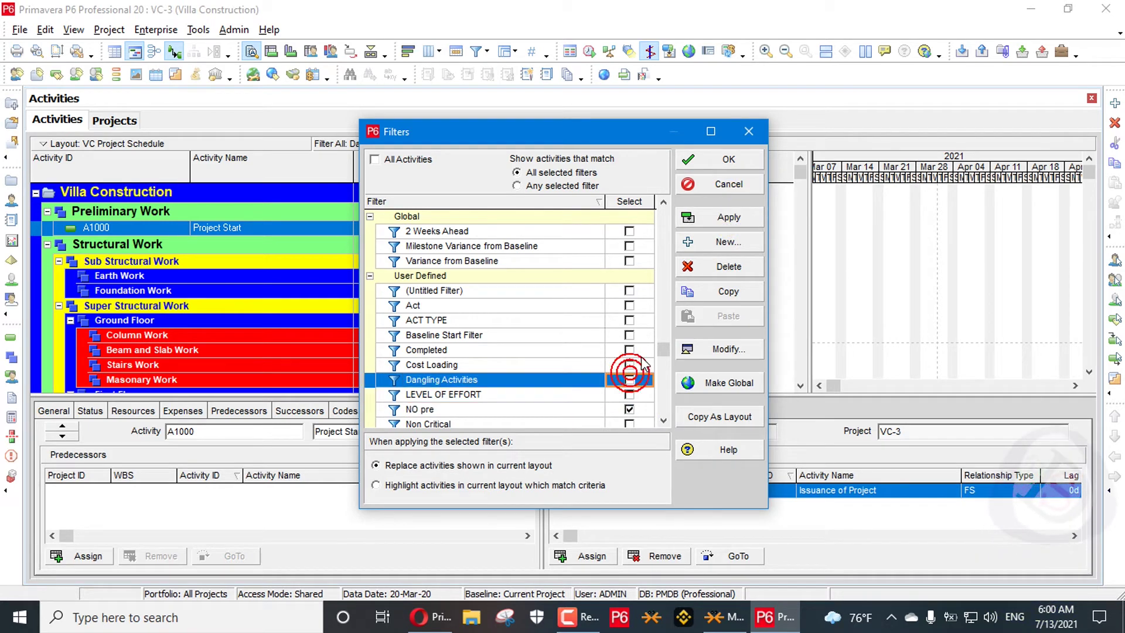
{"action": "left_click", "coordinate": [729, 160]}
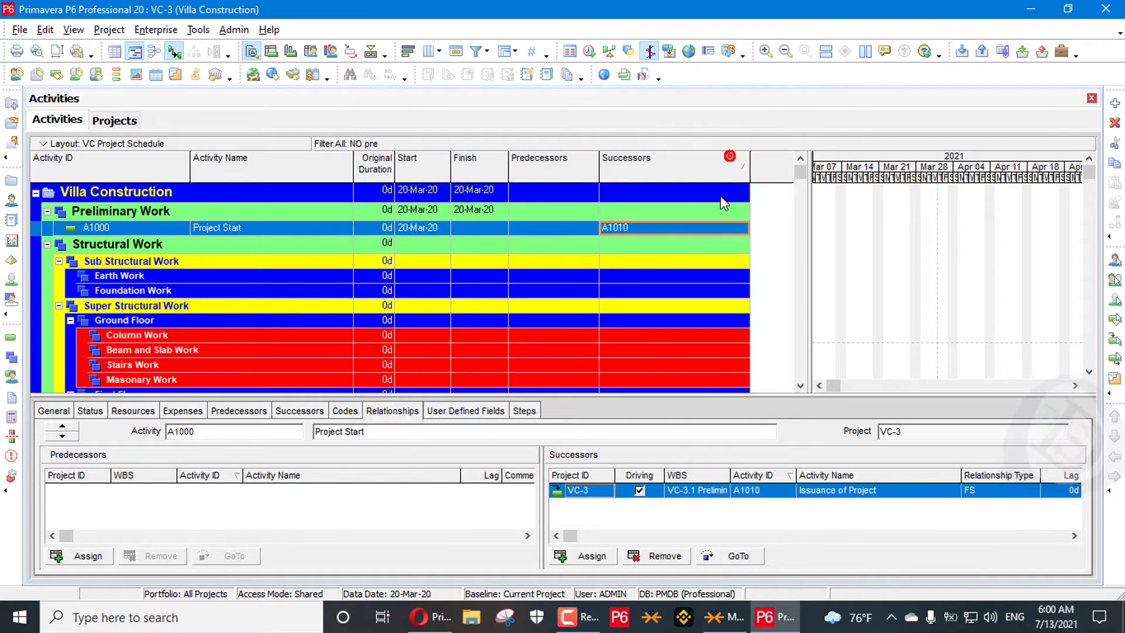
{"action": "left_click_drag", "start_coordinate": [797, 173], "coordinate": [814, 150]}
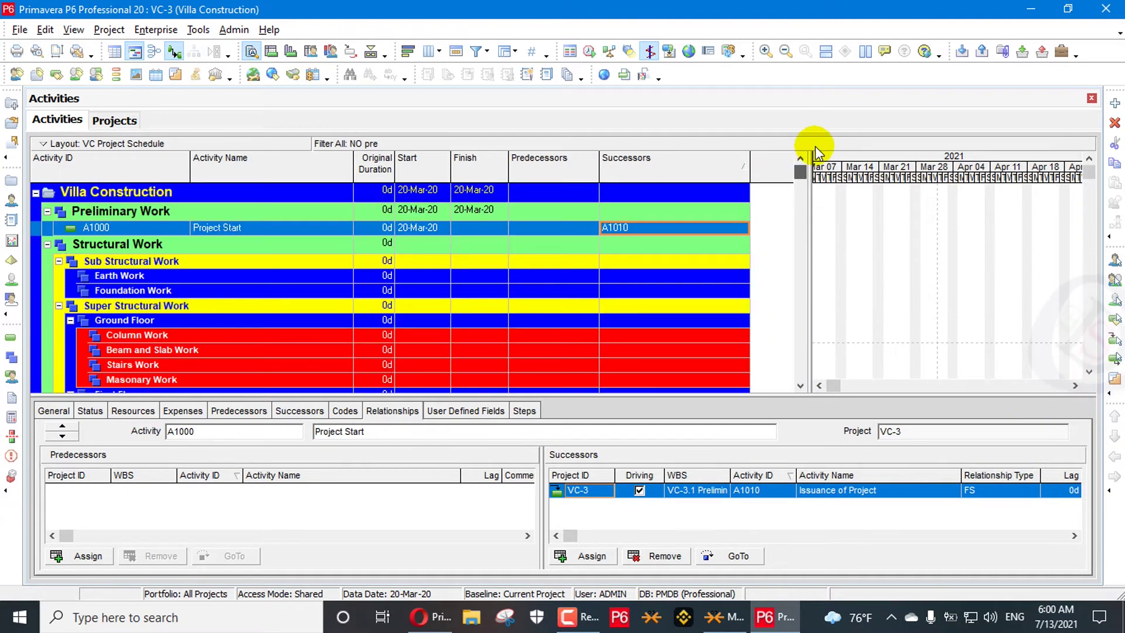
Turn off the NO pre filter in the Filters list
{"action": "right_click", "coordinate": [549, 170]}
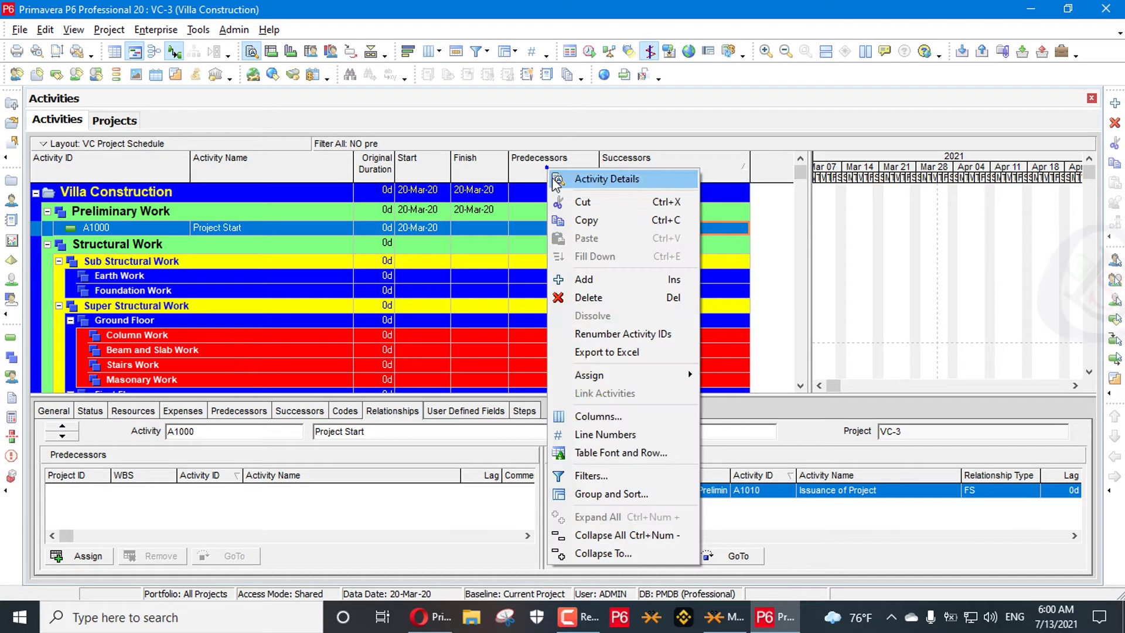
{"action": "left_click", "coordinate": [612, 475]}
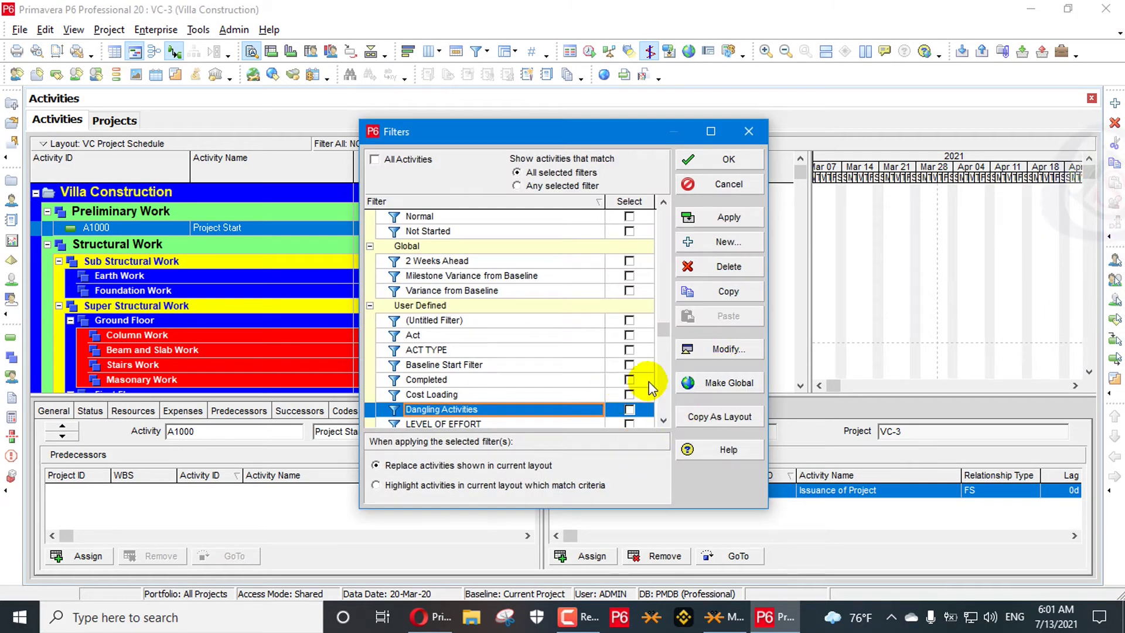
{"action": "scroll", "coordinate": [649, 381], "scroll_direction": "down", "scroll_amount": 3}
{"action": "left_click", "coordinate": [585, 339]}
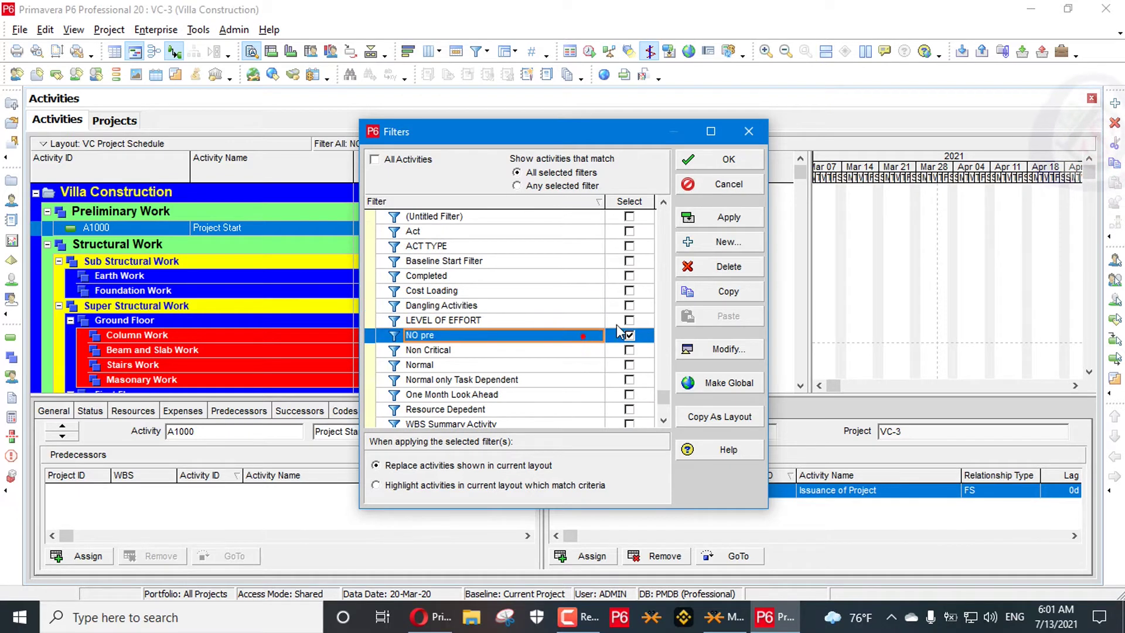
{"action": "left_click", "coordinate": [630, 336]}
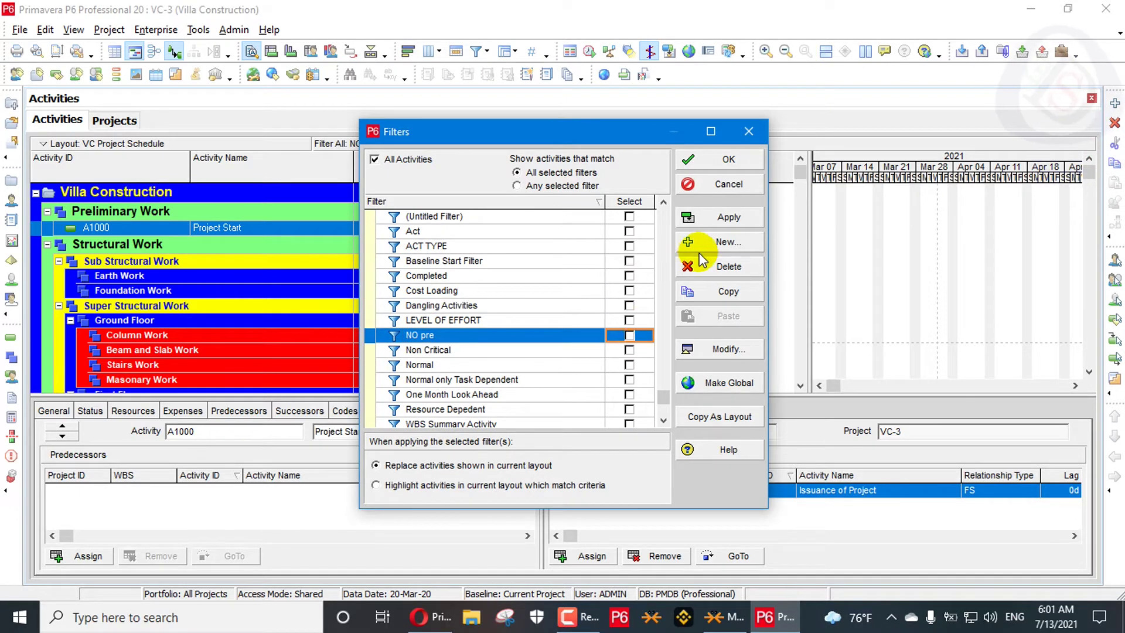
Define a new filter named 'No succ' with the condition Successors equals
{"action": "left_click", "coordinate": [718, 241]}
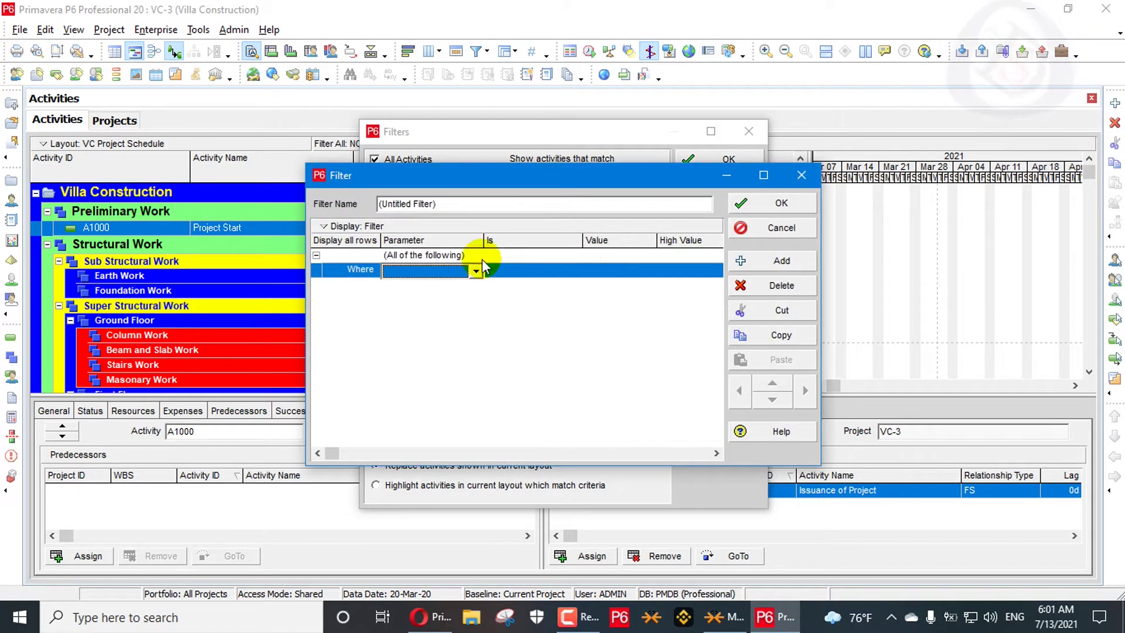
{"action": "left_click", "coordinate": [446, 203]}
{"action": "left_click_drag", "start_coordinate": [446, 203], "coordinate": [320, 202]}
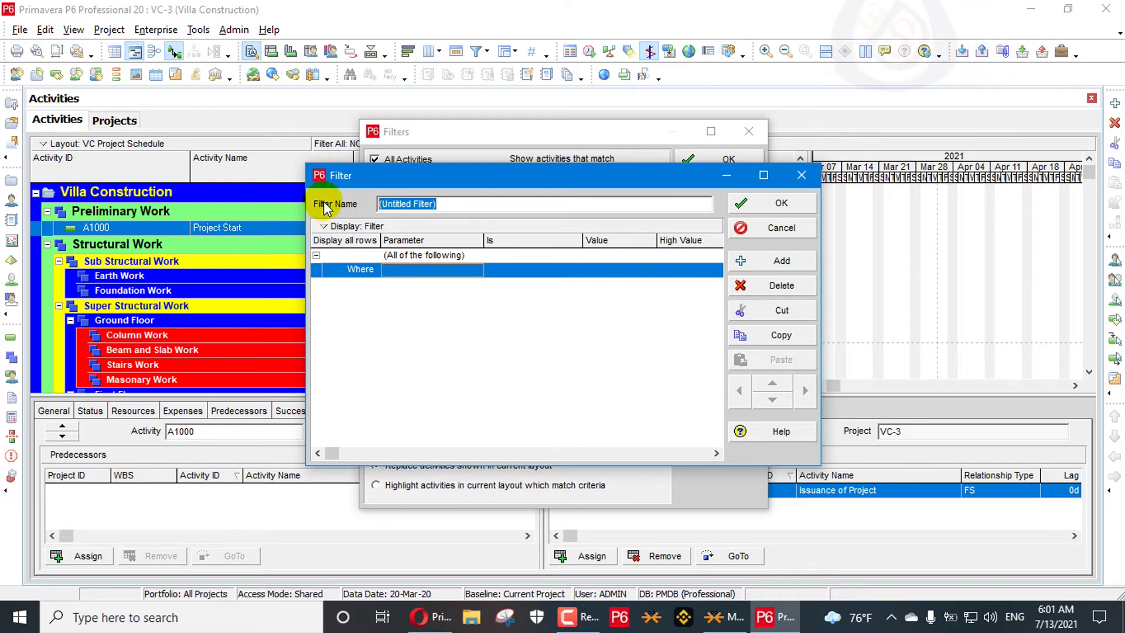
{"action": "type", "text": "No succ"}
{"action": "left_click", "coordinate": [432, 269]}
{"action": "left_click", "coordinate": [438, 369]}
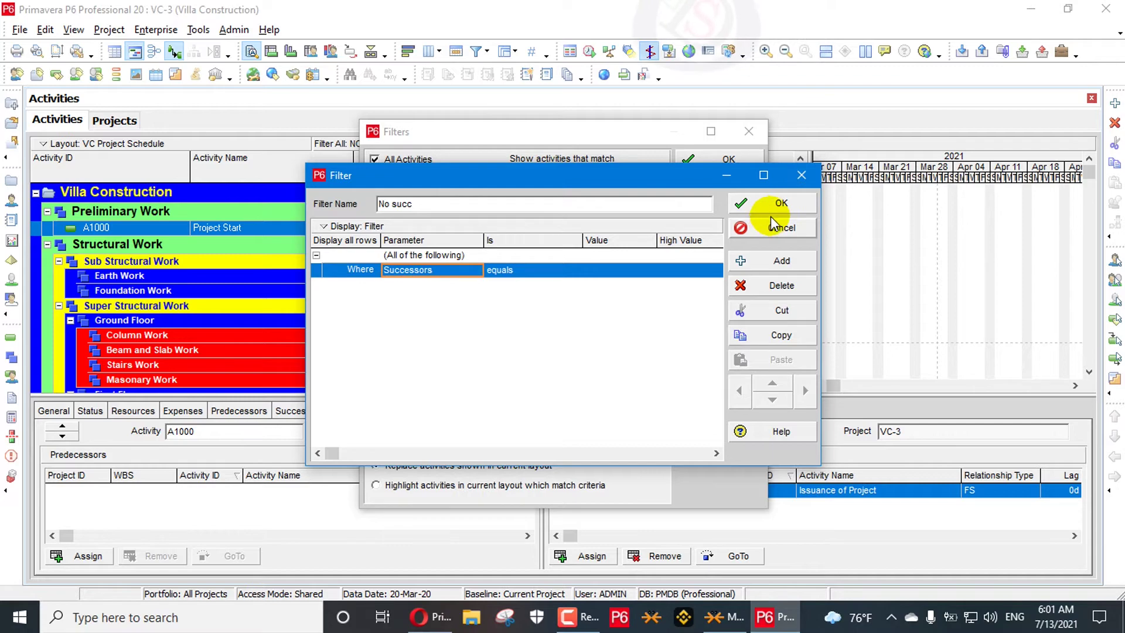
{"action": "left_click", "coordinate": [758, 205]}
Apply No succ alone and scroll through the activities with blank successors, including A2470 Project Completion
{"action": "left_click", "coordinate": [727, 220]}
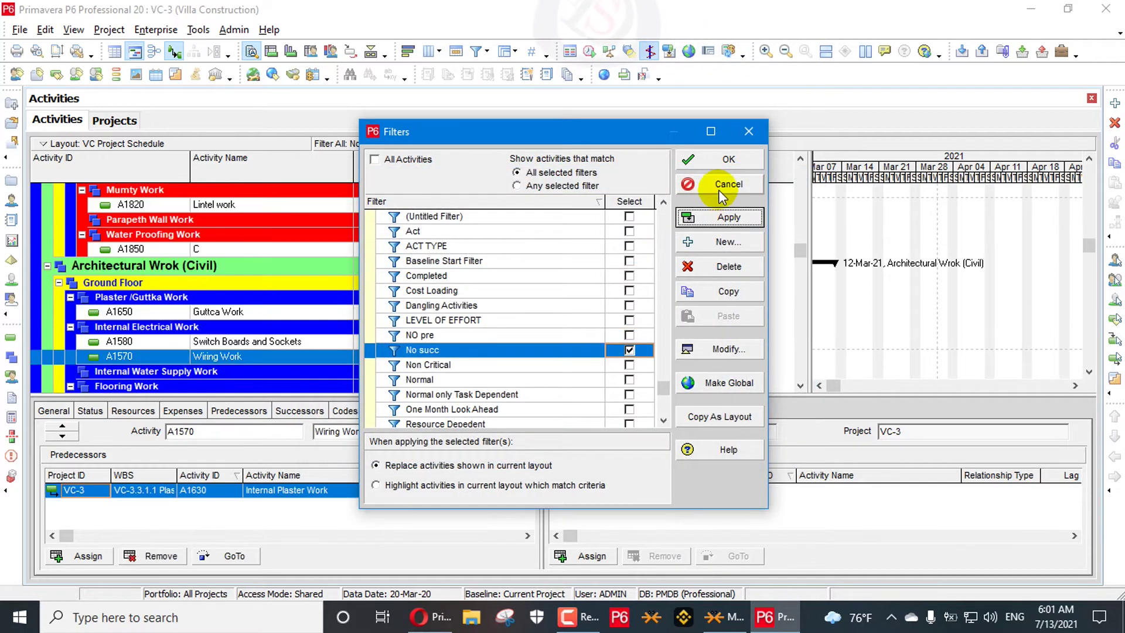
{"action": "left_click", "coordinate": [729, 159]}
{"action": "scroll", "coordinate": [654, 258], "scroll_direction": "up", "scroll_amount": 3}
{"action": "scroll", "coordinate": [654, 258], "scroll_direction": "up", "scroll_amount": 6}
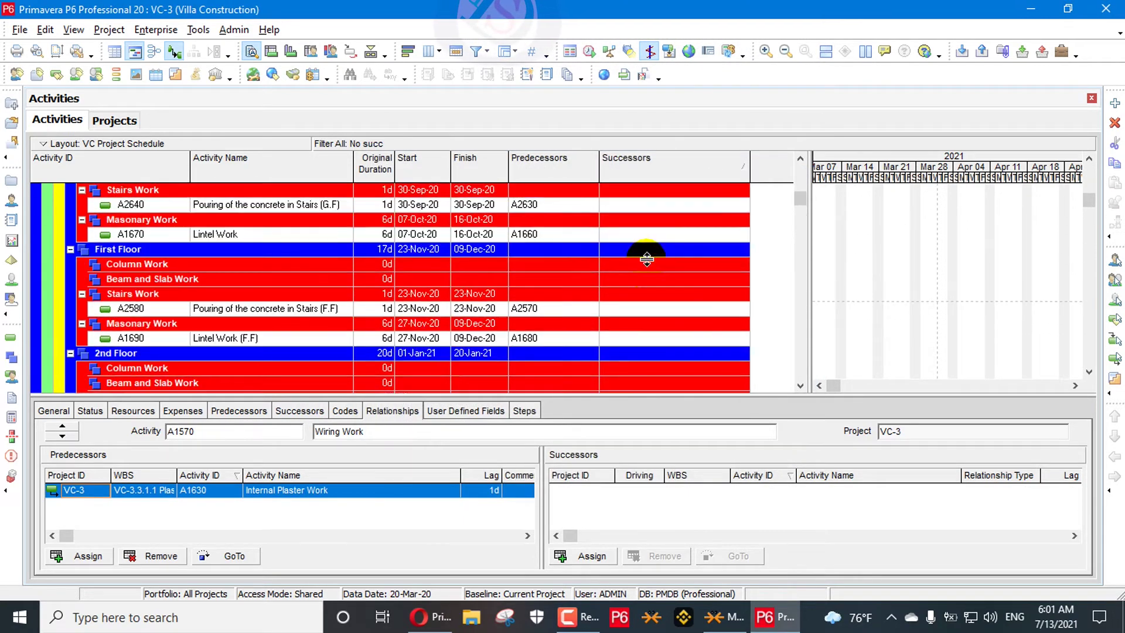
{"action": "scroll", "coordinate": [647, 262], "scroll_direction": "down", "scroll_amount": 3}
{"action": "scroll", "coordinate": [653, 249], "scroll_direction": "down", "scroll_amount": 10}
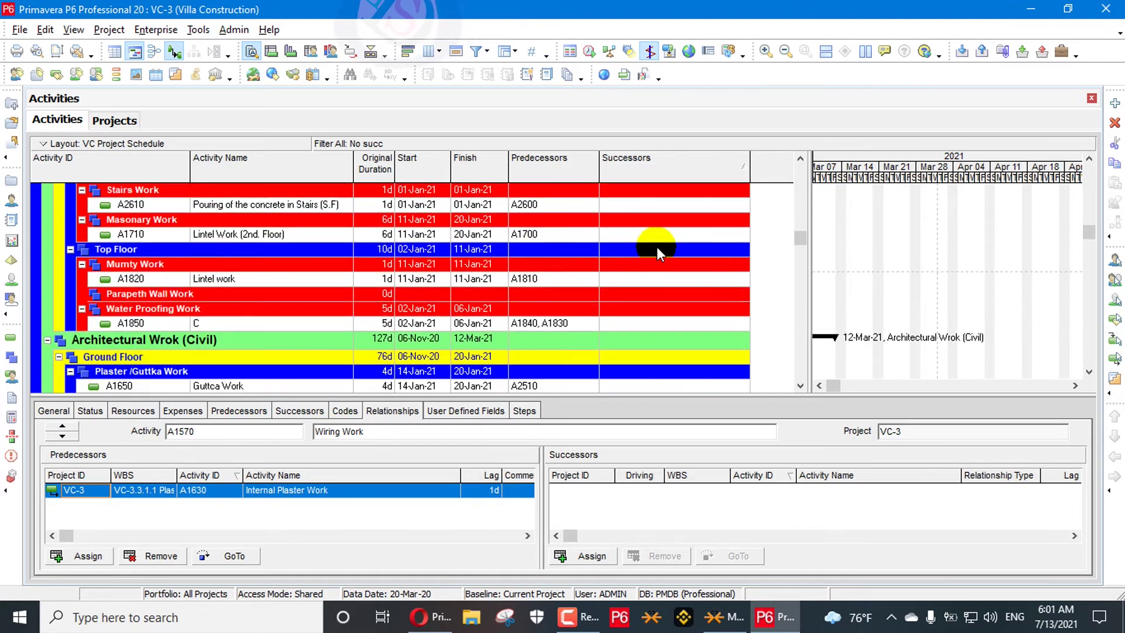
{"action": "scroll", "coordinate": [665, 248], "scroll_direction": "down", "scroll_amount": 4}
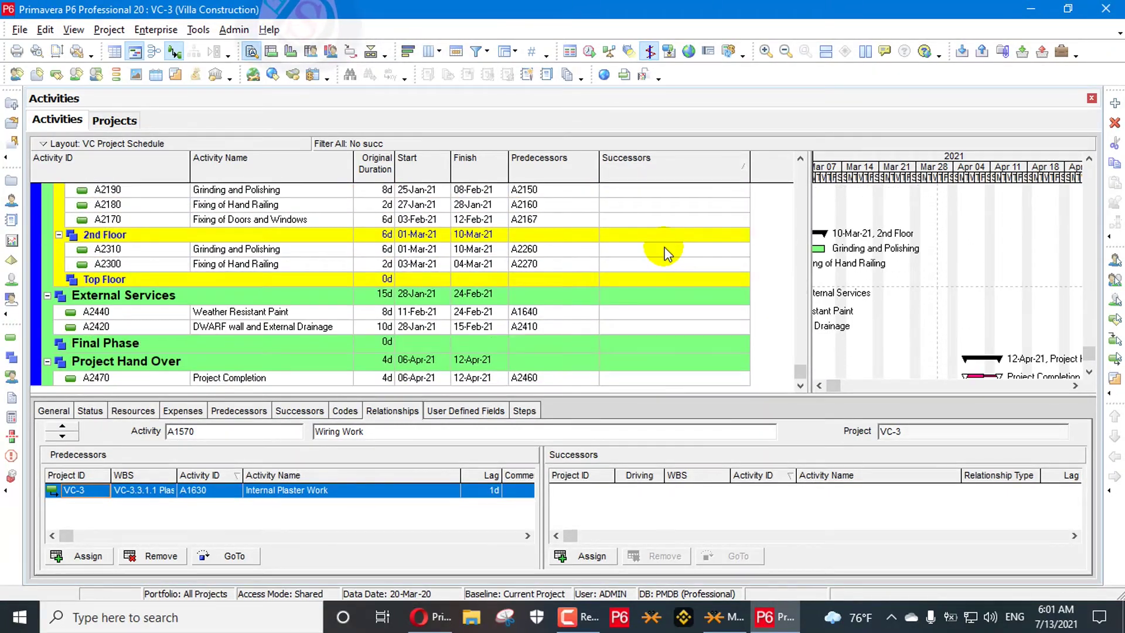
{"action": "scroll", "coordinate": [663, 252], "scroll_direction": "up", "scroll_amount": 7}
{"action": "scroll", "coordinate": [661, 256], "scroll_direction": "up", "scroll_amount": 15}
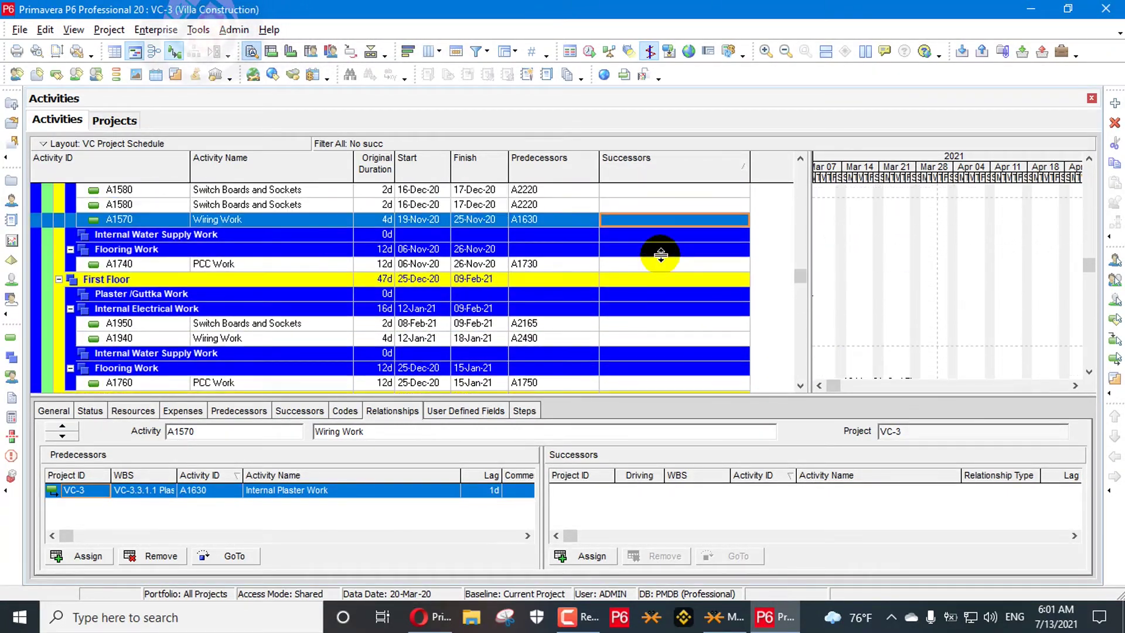
{"action": "scroll", "coordinate": [543, 254], "scroll_direction": "up", "scroll_amount": 3}
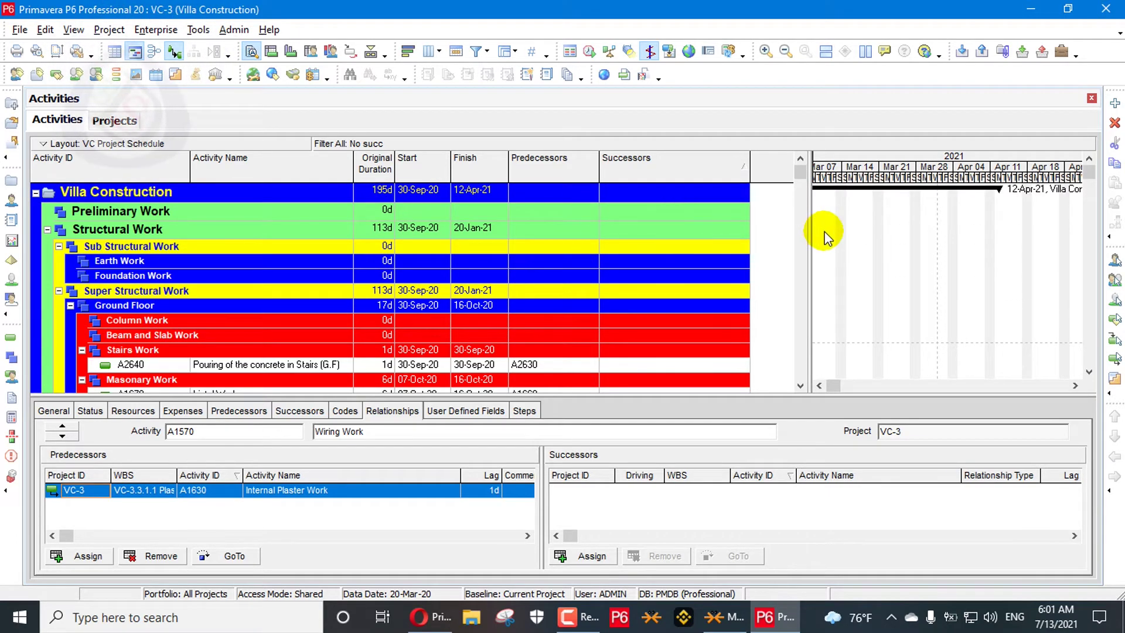
Select the Sub Structural Work row and bring up the table's shortcut menu
{"action": "left_click", "coordinate": [868, 249]}
{"action": "scroll", "coordinate": [594, 227], "scroll_direction": "down", "scroll_amount": 1}
{"action": "right_click", "coordinate": [593, 165]}
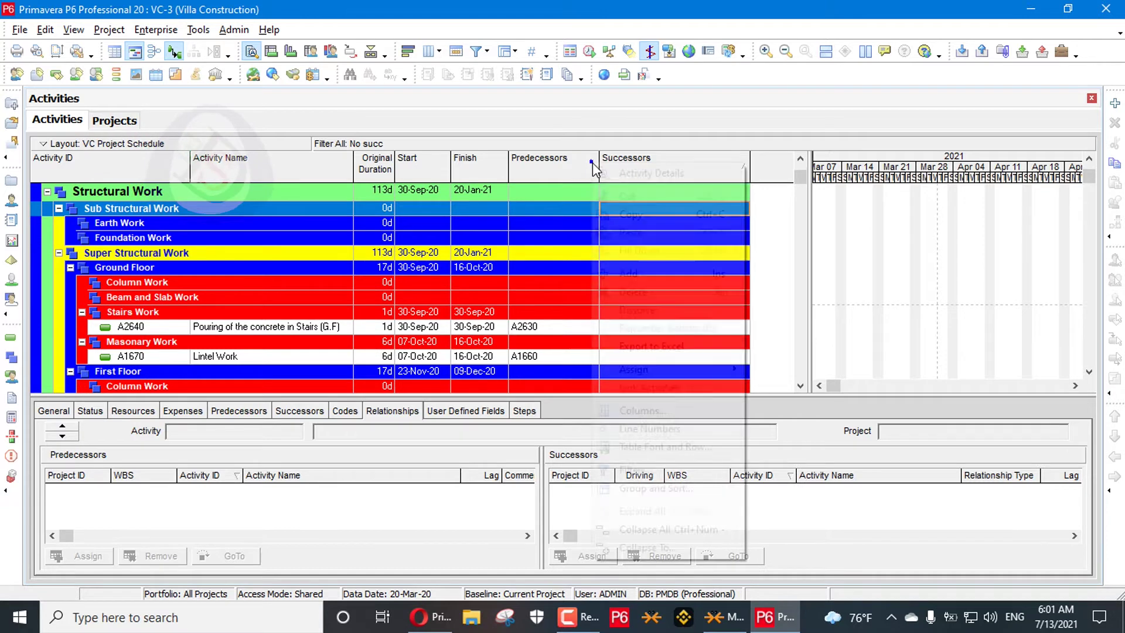
{"action": "left_click", "coordinate": [659, 470]}
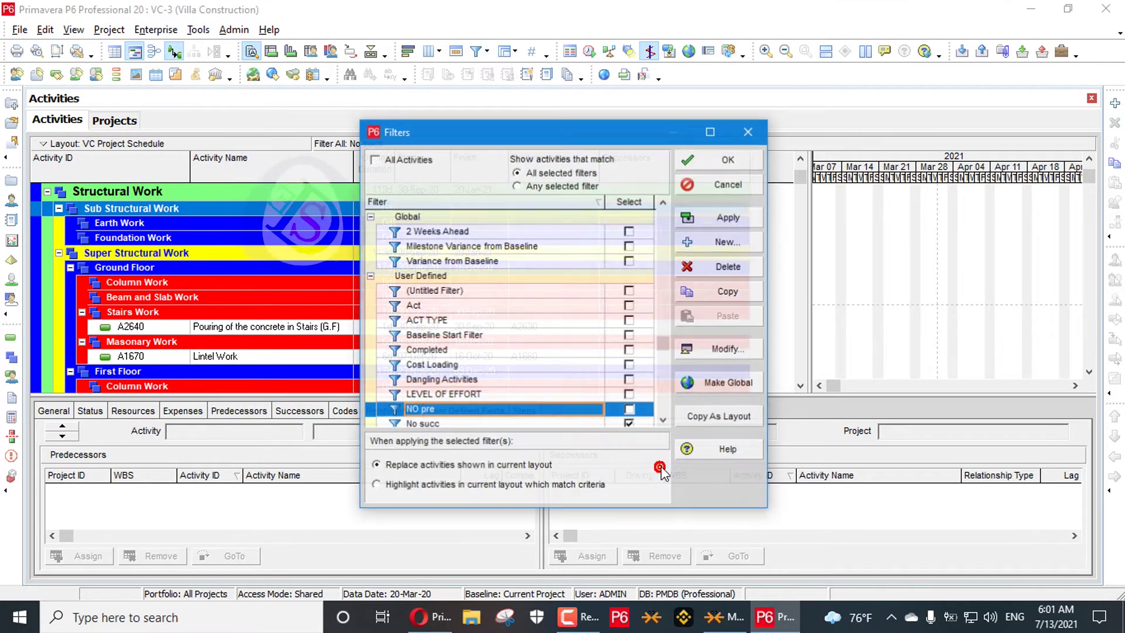
{"action": "left_click", "coordinate": [629, 422]}
{"action": "left_click", "coordinate": [629, 410]}
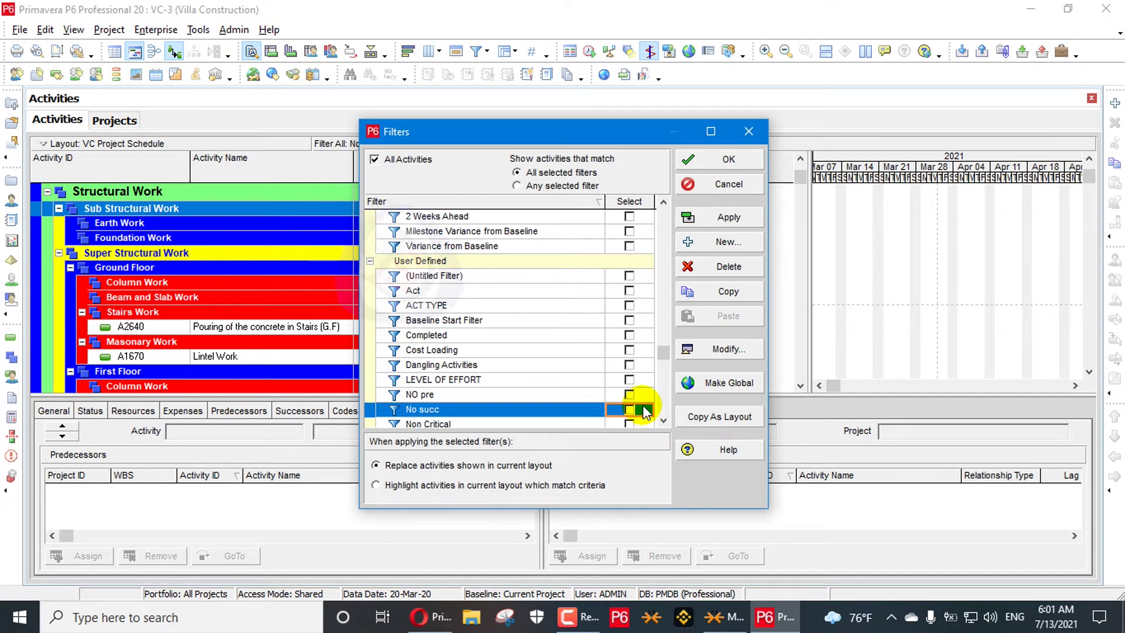
{"action": "scroll", "coordinate": [628, 410], "scroll_direction": "down", "scroll_amount": 2}
{"action": "scroll", "coordinate": [629, 410], "scroll_direction": "down", "scroll_amount": 1}
{"action": "scroll", "coordinate": [628, 411], "scroll_direction": "up", "scroll_amount": 7}
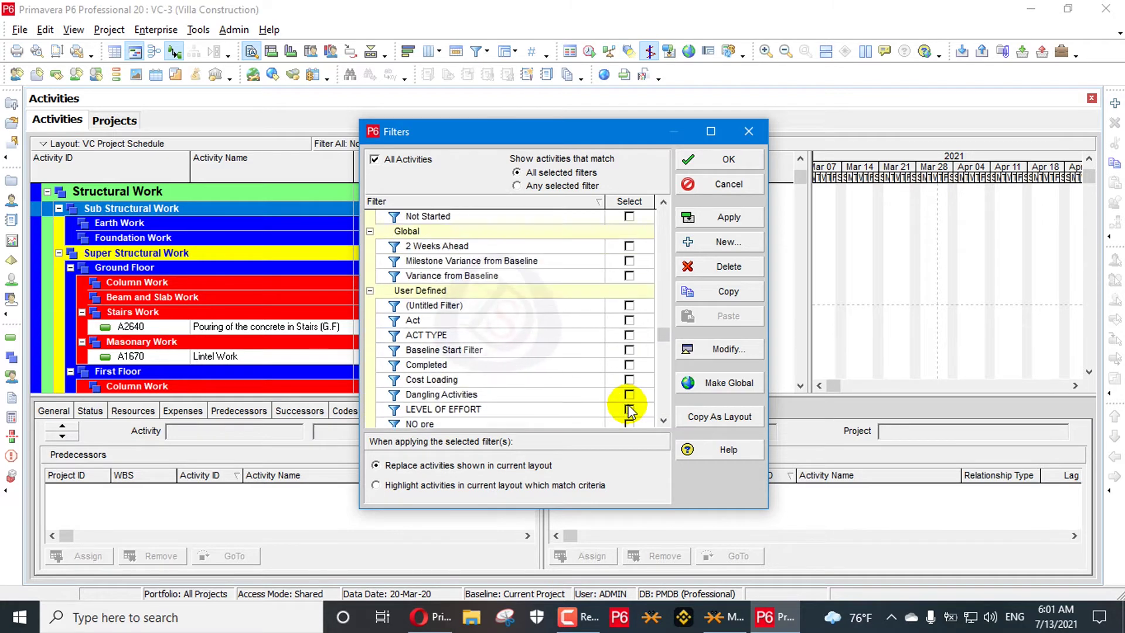
{"action": "scroll", "coordinate": [629, 410], "scroll_direction": "down", "scroll_amount": 8}
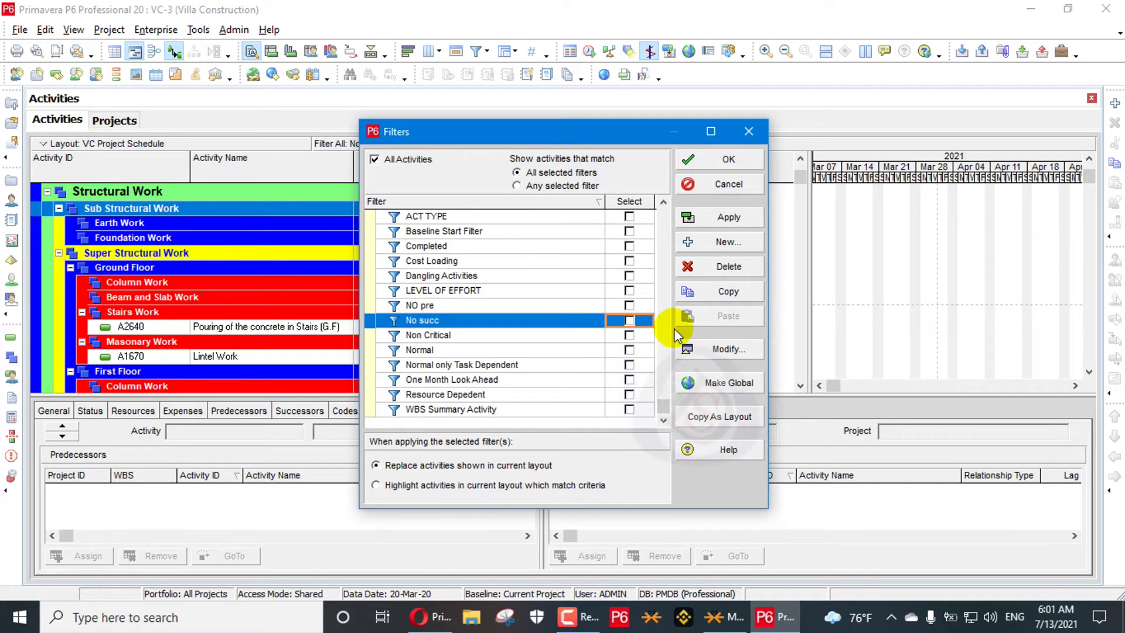
{"action": "left_click", "coordinate": [749, 132]}
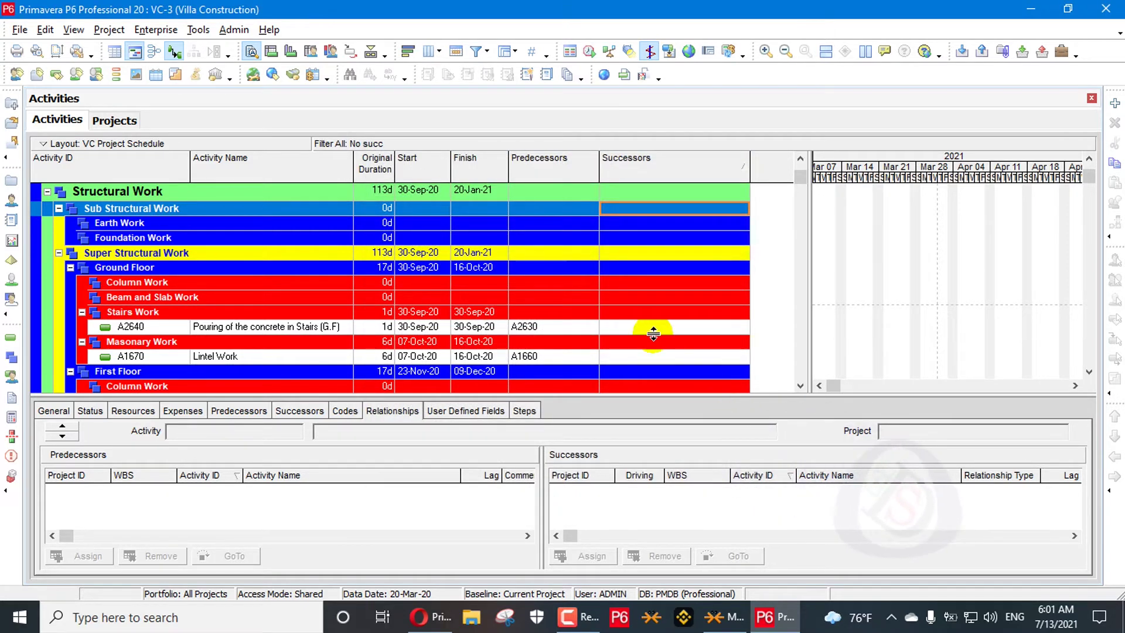
{"action": "right_click", "coordinate": [734, 174]}
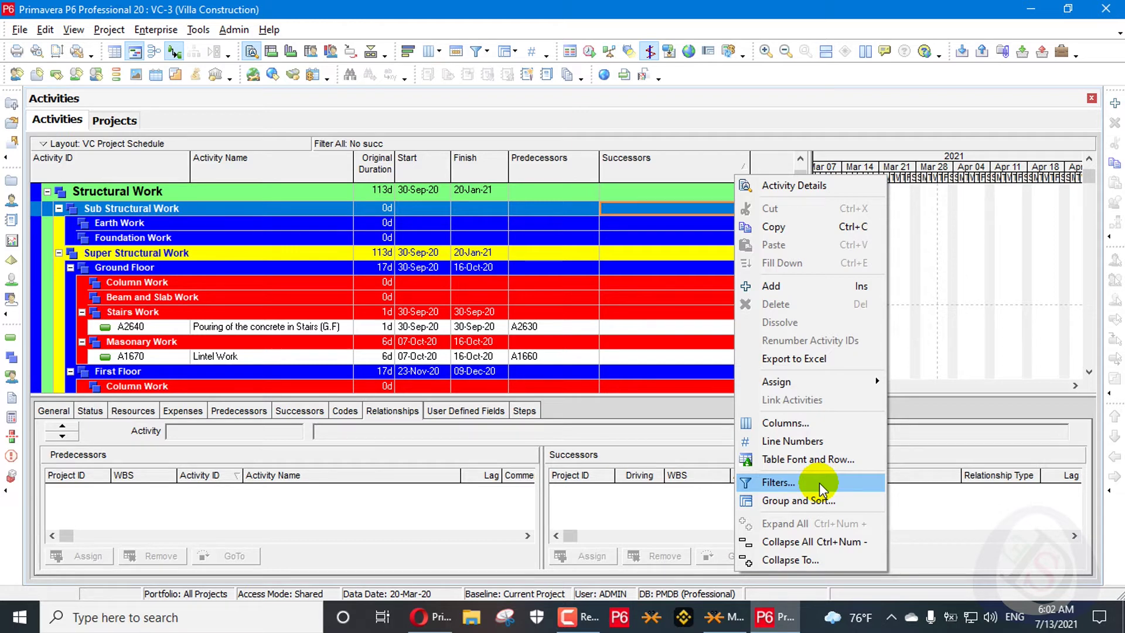
Switch the filter to All Activities and scroll to the top of the 389d VC-3 schedule
{"action": "left_click", "coordinate": [779, 483]}
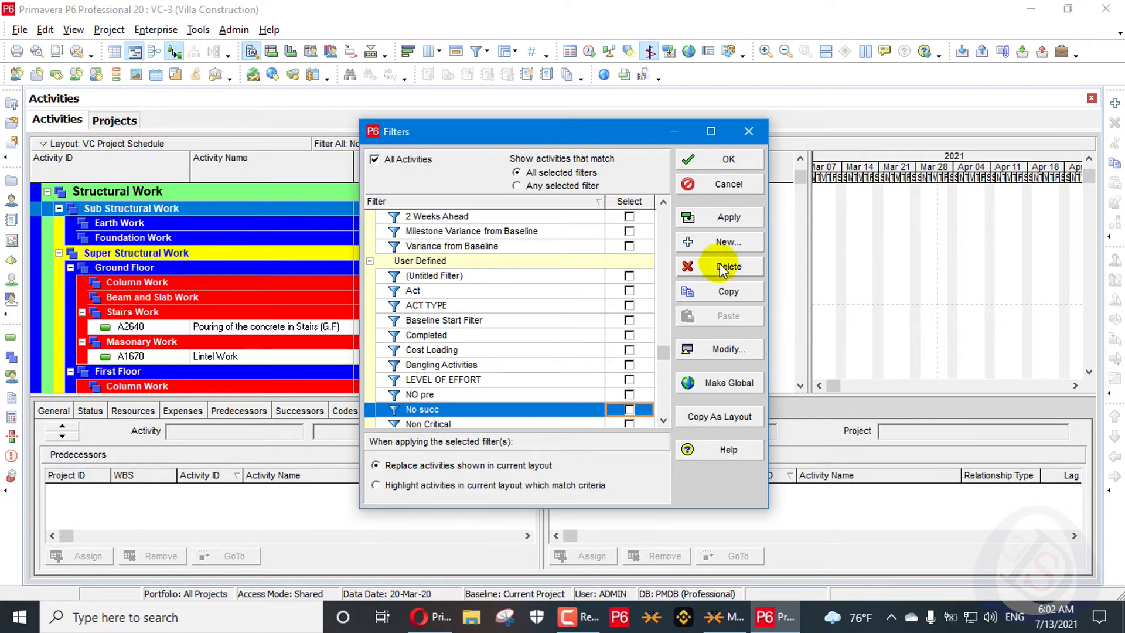
{"action": "left_click", "coordinate": [730, 218]}
{"action": "left_click", "coordinate": [726, 167]}
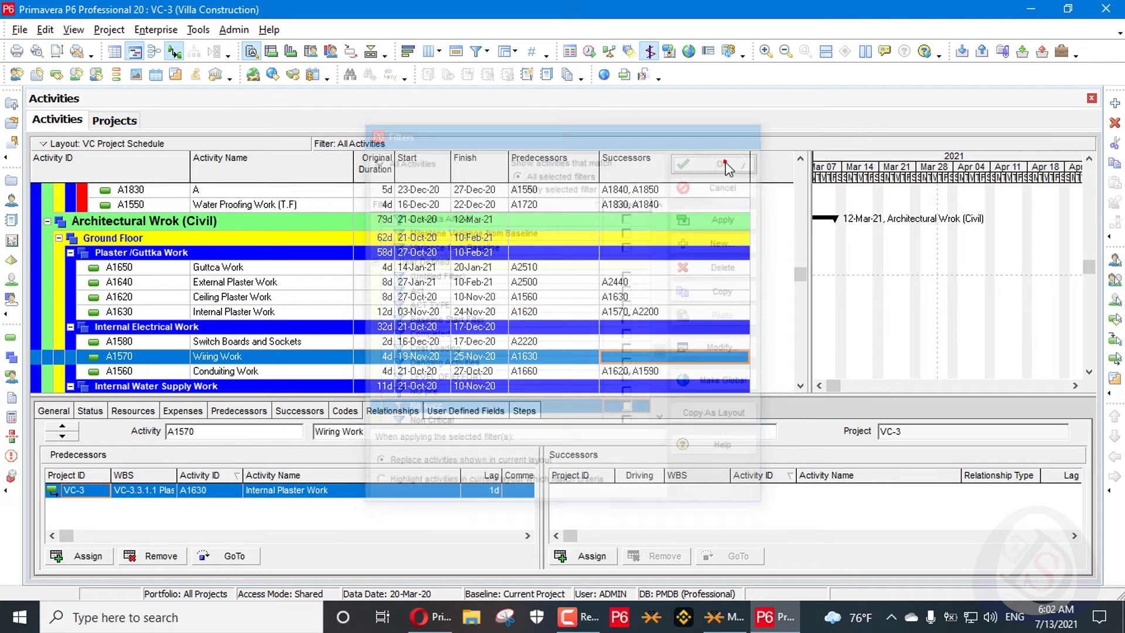
{"action": "scroll", "coordinate": [729, 183], "scroll_direction": "up", "scroll_amount": 5}
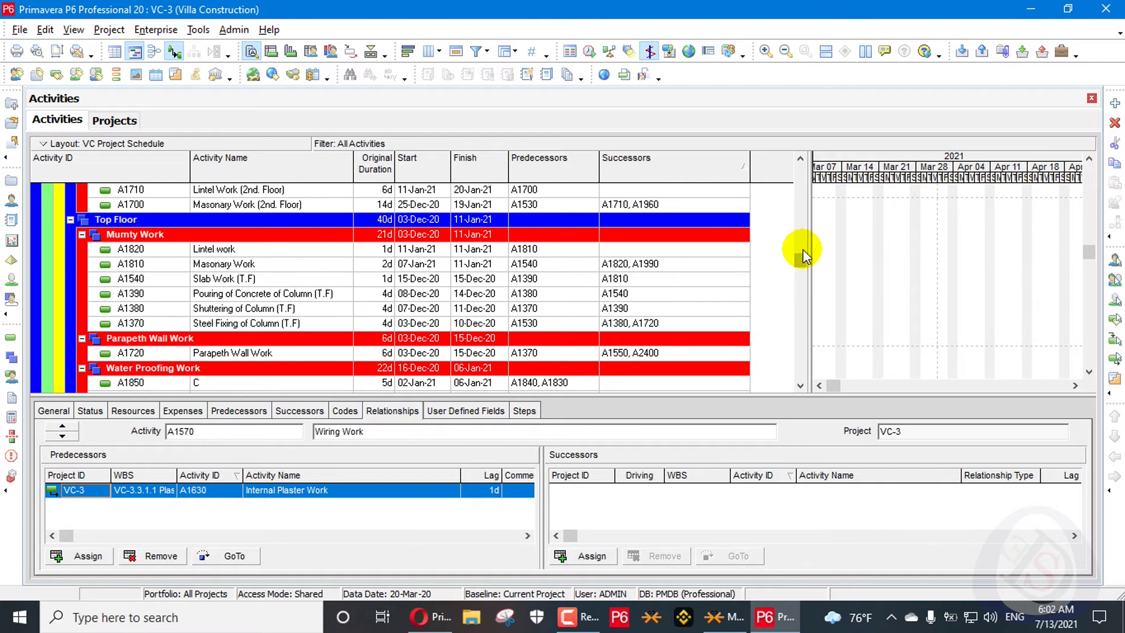
{"action": "left_click_drag", "start_coordinate": [801, 255], "coordinate": [801, 151]}
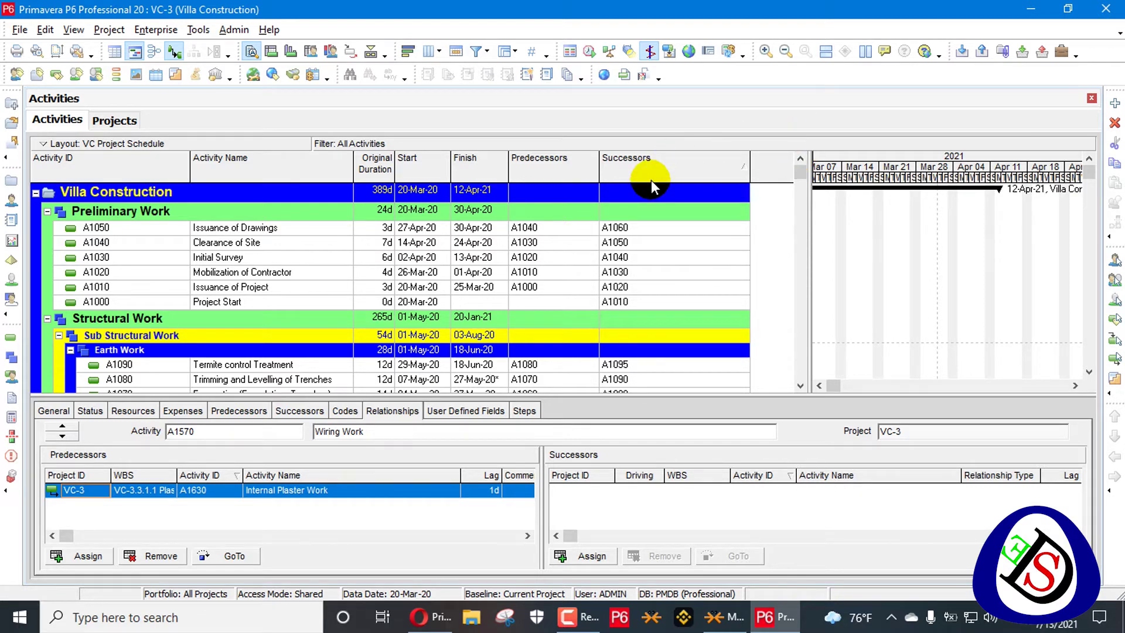
Look through the File and Admin menus for the report and export options
{"action": "left_click", "coordinate": [20, 30]}
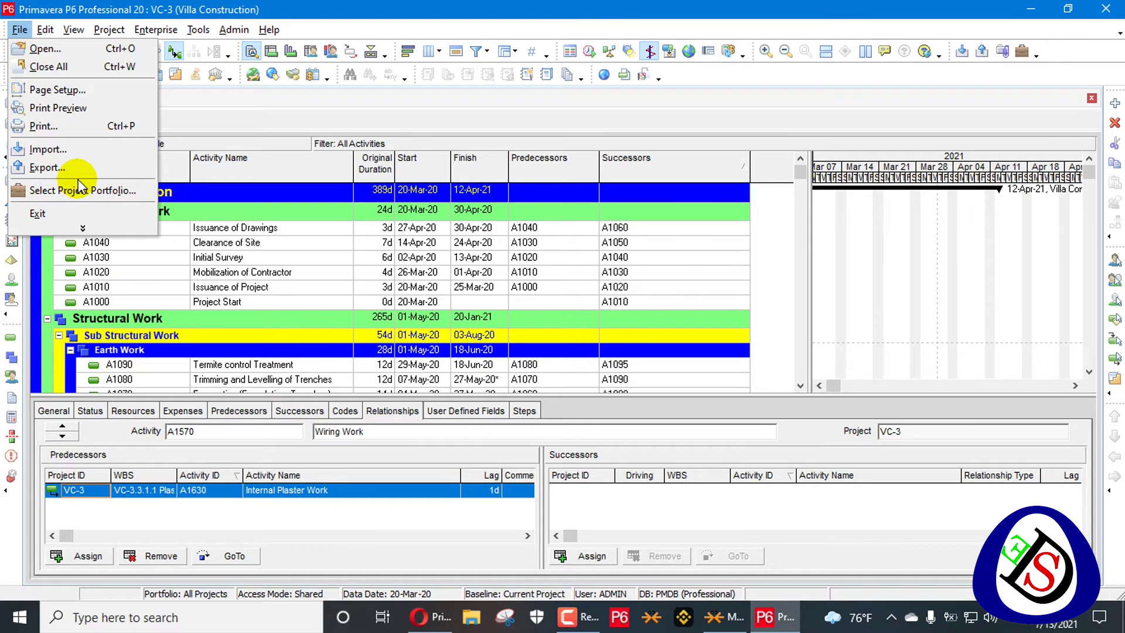
{"action": "left_click", "coordinate": [505, 157]}
{"action": "scroll", "coordinate": [537, 153], "scroll_direction": "down", "scroll_amount": 2}
{"action": "scroll", "coordinate": [536, 154], "scroll_direction": "up", "scroll_amount": 2}
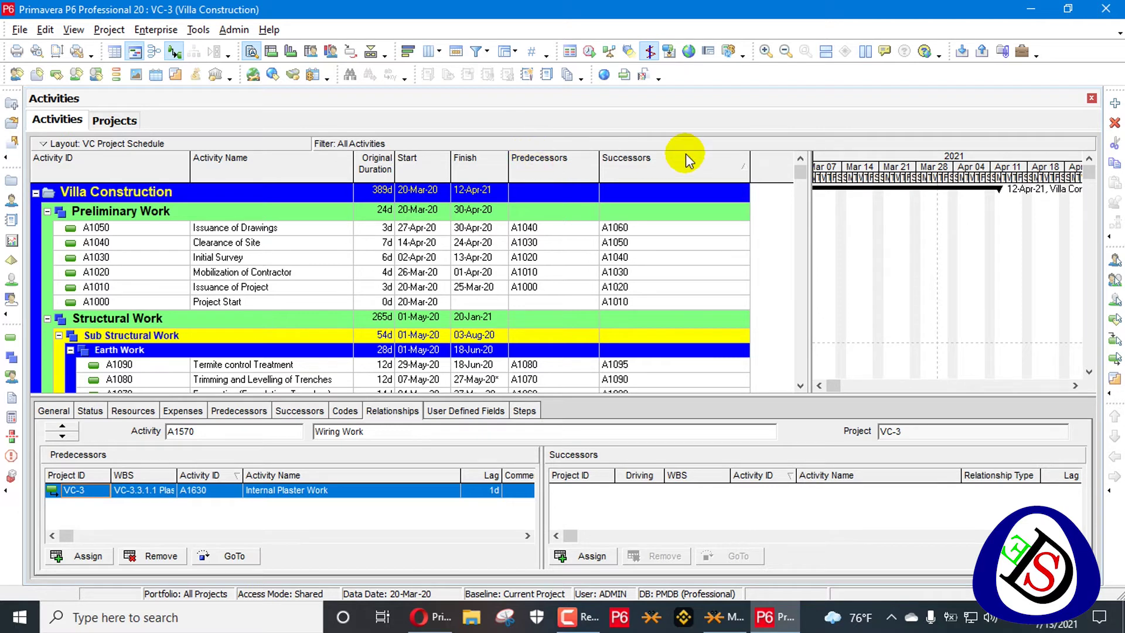
{"action": "left_click", "coordinate": [226, 31]}
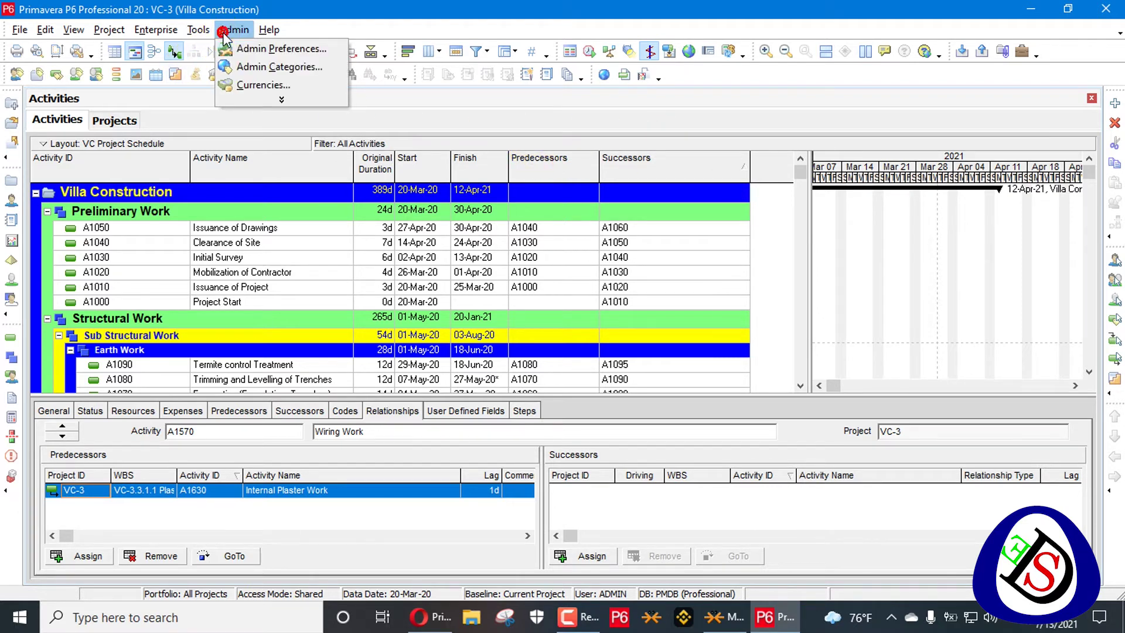
{"action": "mouse_move", "coordinate": [204, 37]}
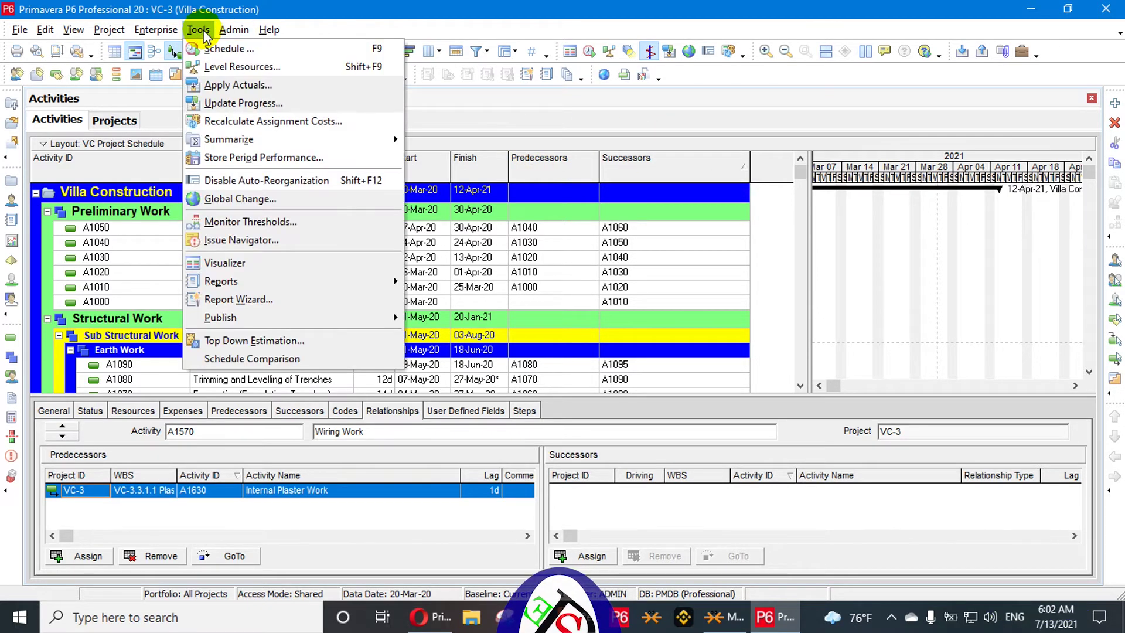
Start a new Report Wizard report on the Activity Relationships subject area, up to its configuration page
{"action": "left_click", "coordinate": [255, 299]}
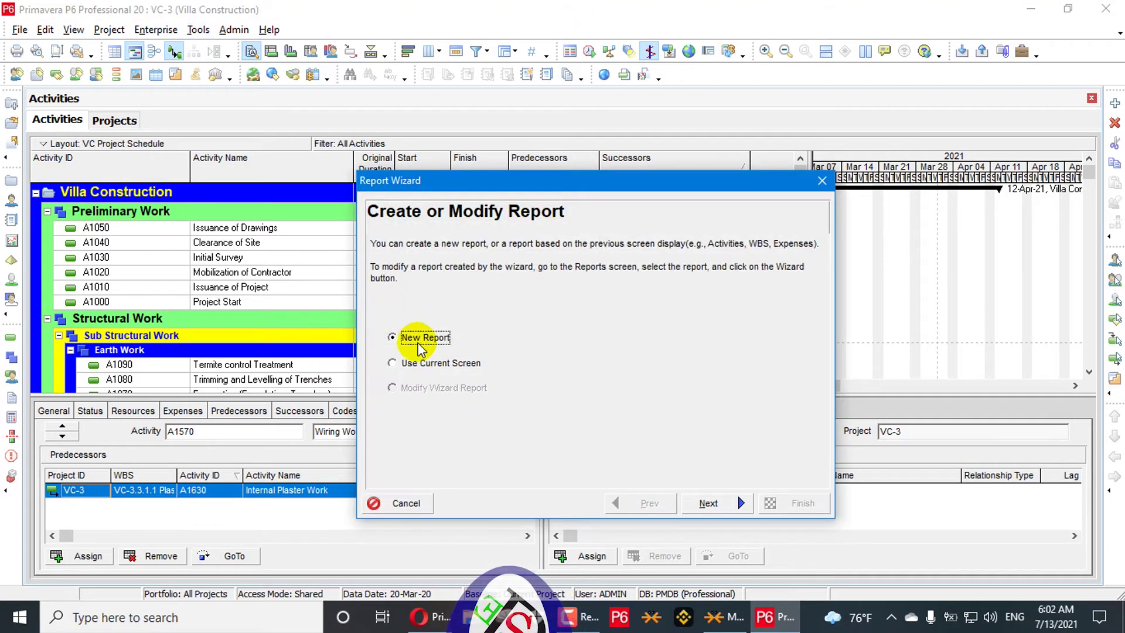
{"action": "left_click", "coordinate": [736, 505]}
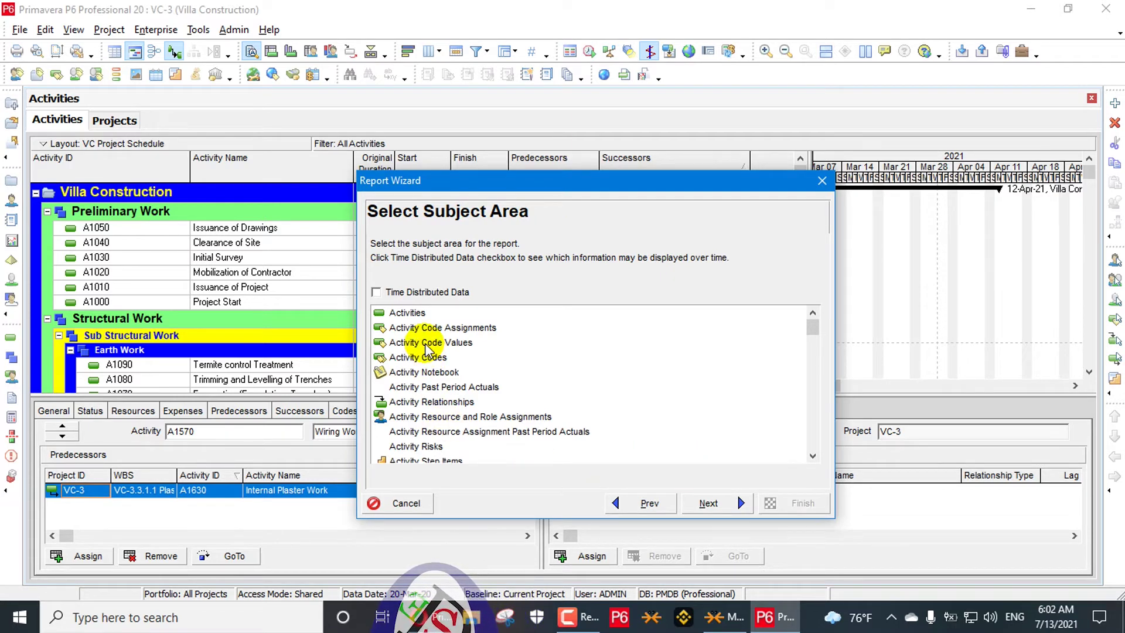
{"action": "scroll", "coordinate": [428, 351], "scroll_direction": "down", "scroll_amount": 2}
{"action": "scroll", "coordinate": [428, 352], "scroll_direction": "up", "scroll_amount": 1}
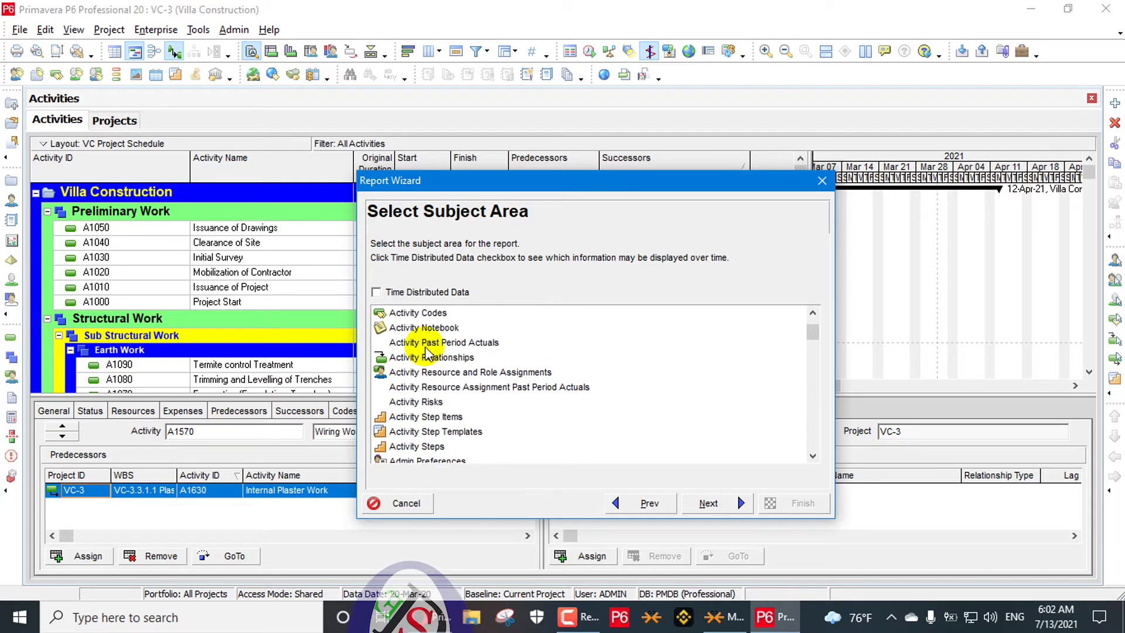
{"action": "left_click", "coordinate": [407, 360]}
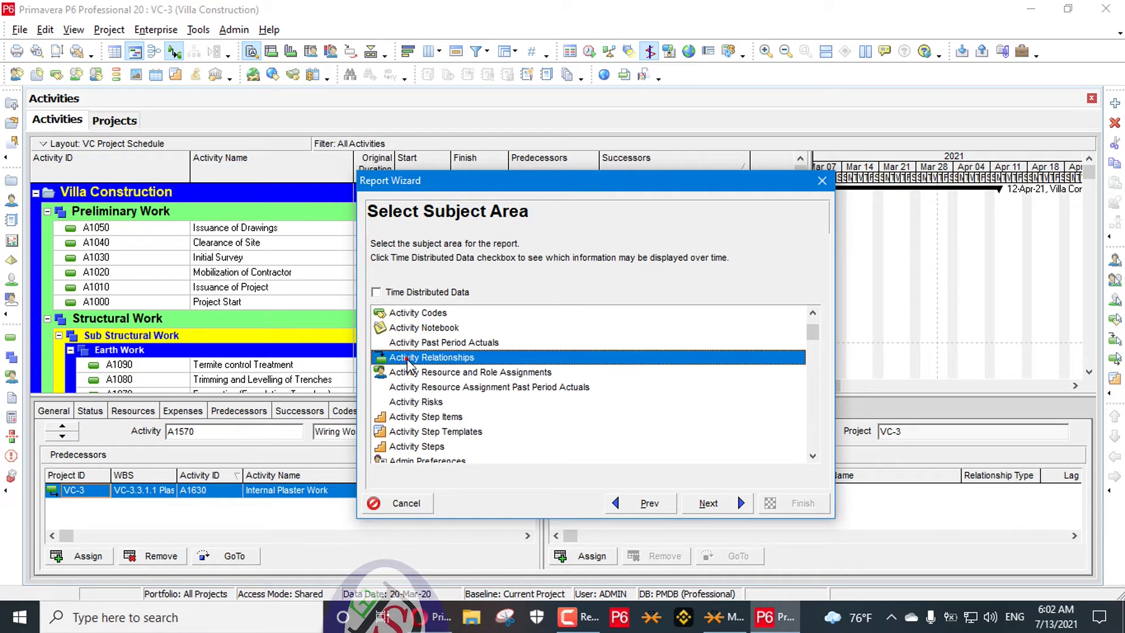
{"action": "left_click", "coordinate": [701, 506]}
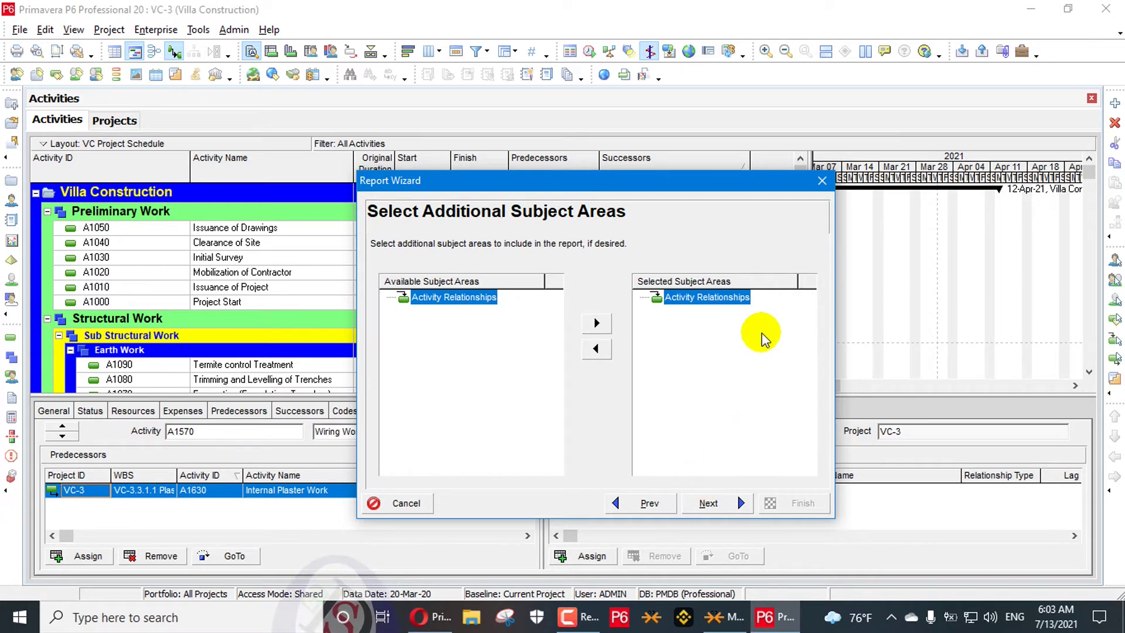
{"action": "left_click", "coordinate": [733, 505]}
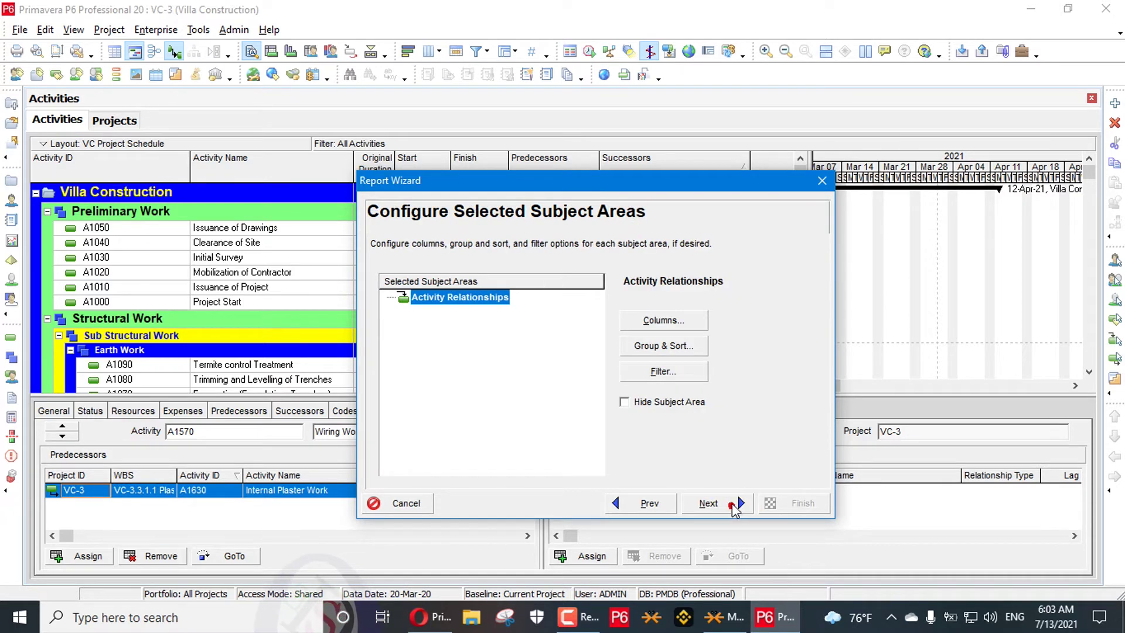
Add Successor Details to the report columns and move it above Free Float
{"action": "left_click", "coordinate": [659, 319]}
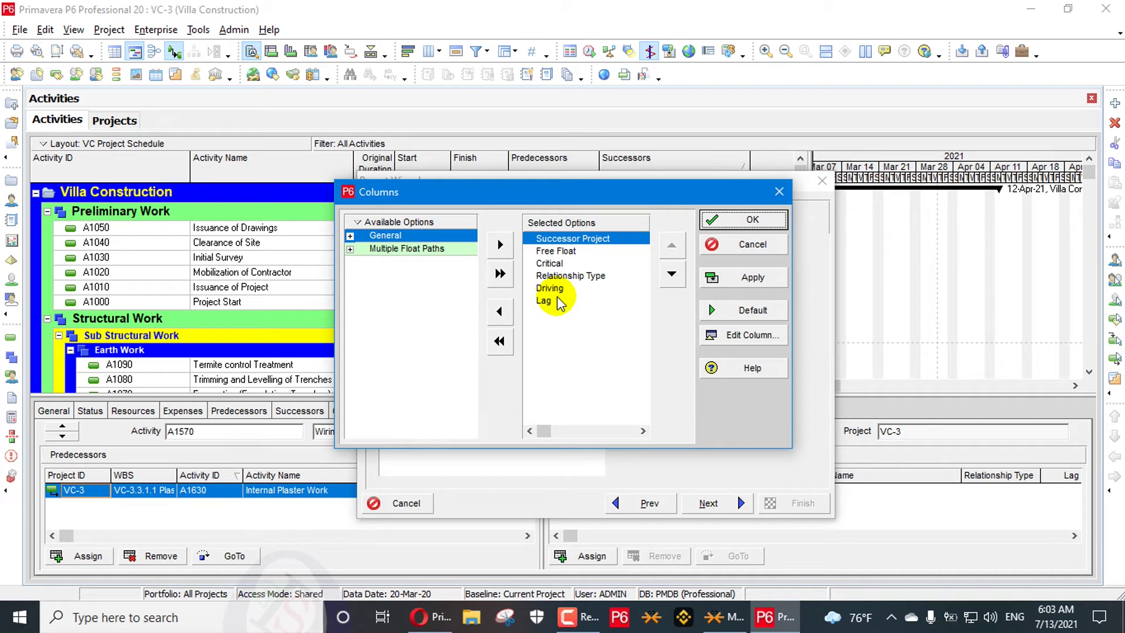
{"action": "left_click", "coordinate": [559, 302]}
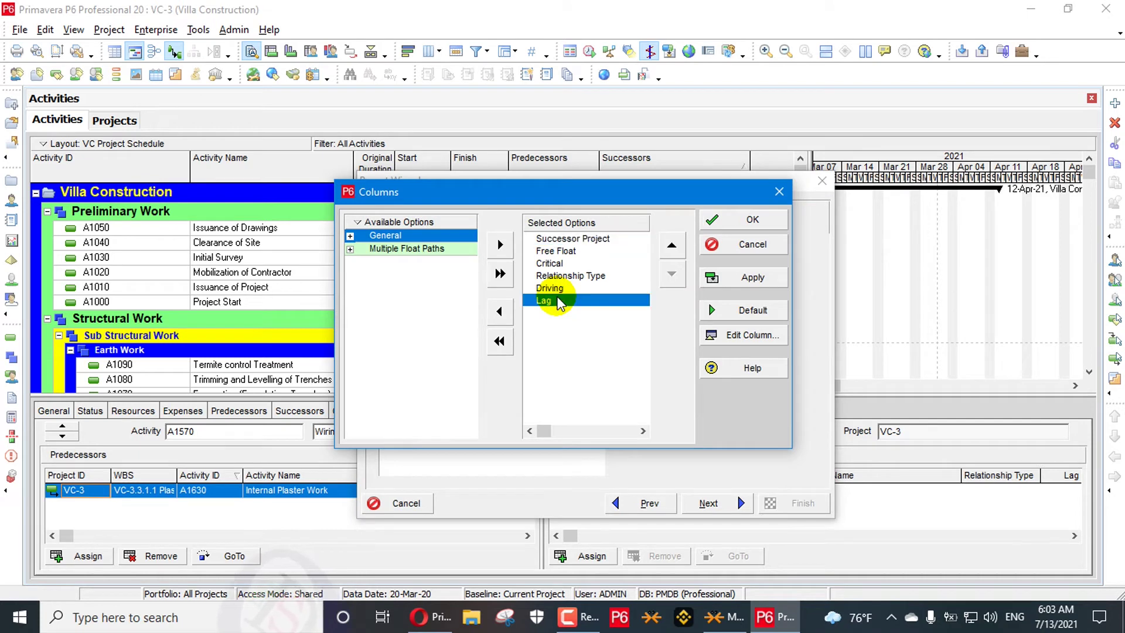
{"action": "left_click", "coordinate": [350, 236]}
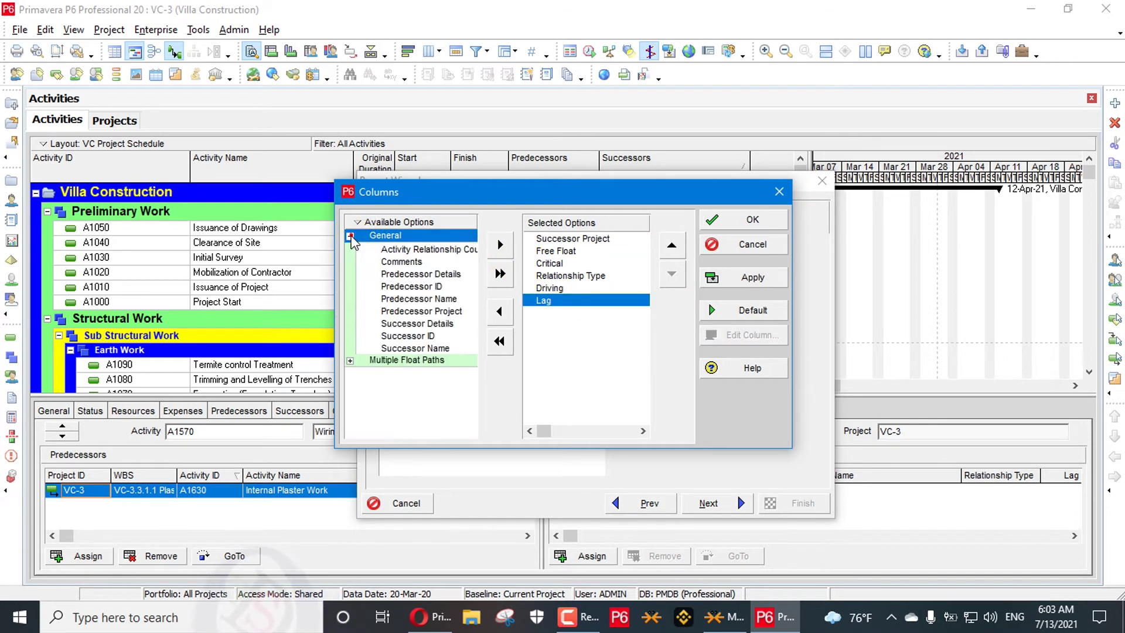
{"action": "left_click", "coordinate": [440, 350]}
{"action": "left_click", "coordinate": [500, 245]}
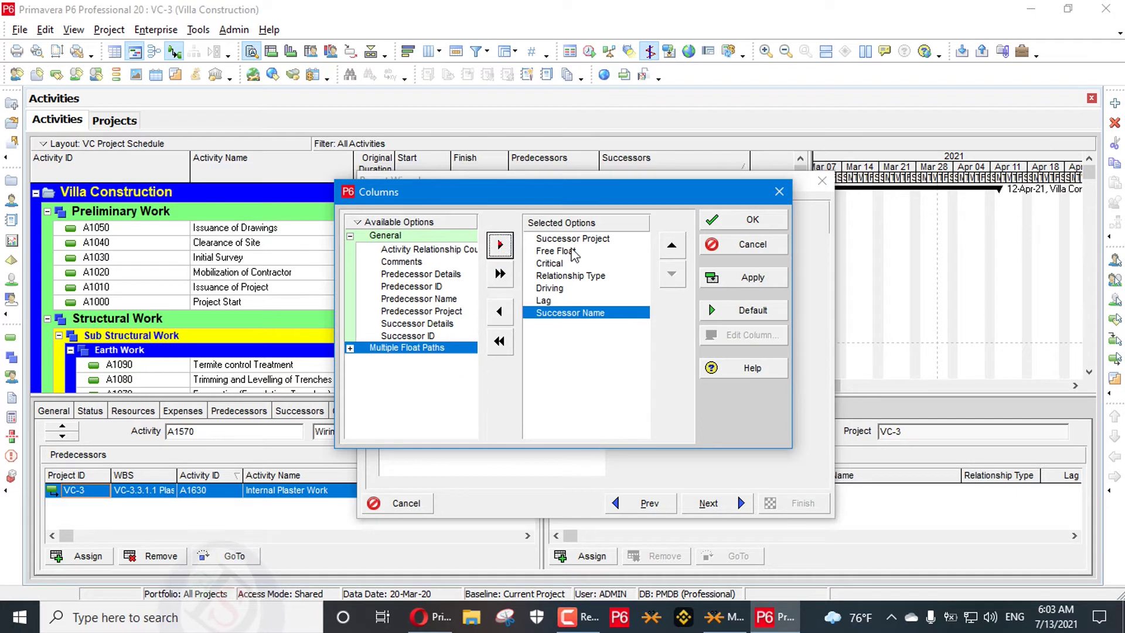
{"action": "left_click", "coordinate": [672, 246]}
{"action": "left_click", "coordinate": [672, 247]}
{"action": "left_click", "coordinate": [672, 246]}
{"action": "left_click", "coordinate": [672, 246]}
{"action": "left_click", "coordinate": [672, 246]}
{"action": "left_click", "coordinate": [672, 246]}
{"action": "left_click", "coordinate": [562, 251]}
{"action": "left_click", "coordinate": [500, 312]}
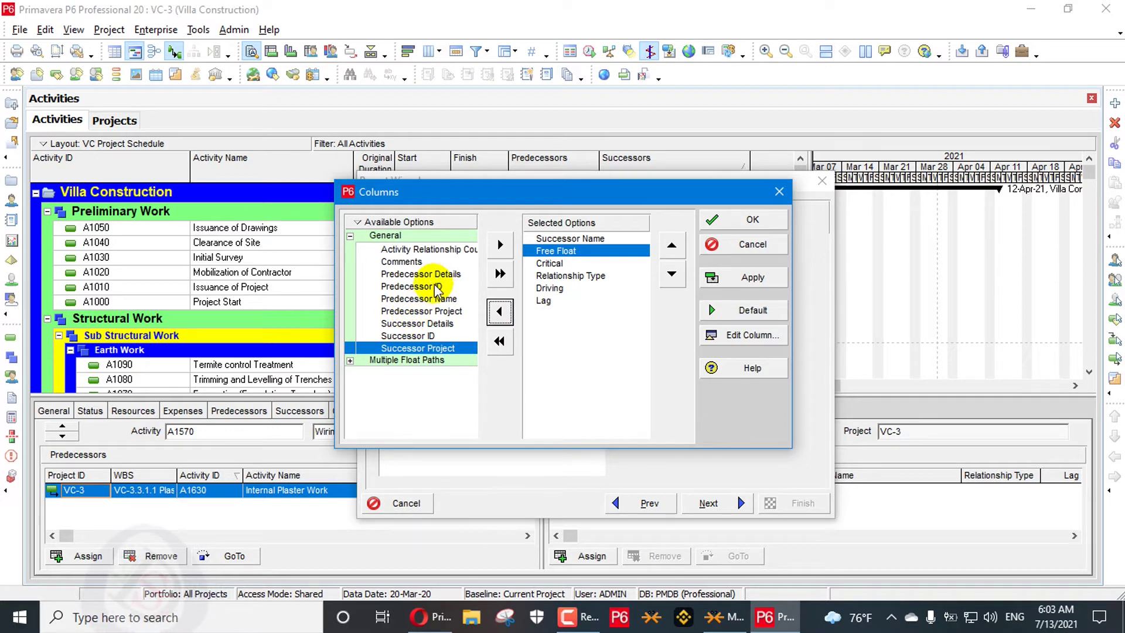
{"action": "left_click", "coordinate": [440, 337]}
{"action": "left_click", "coordinate": [444, 322]}
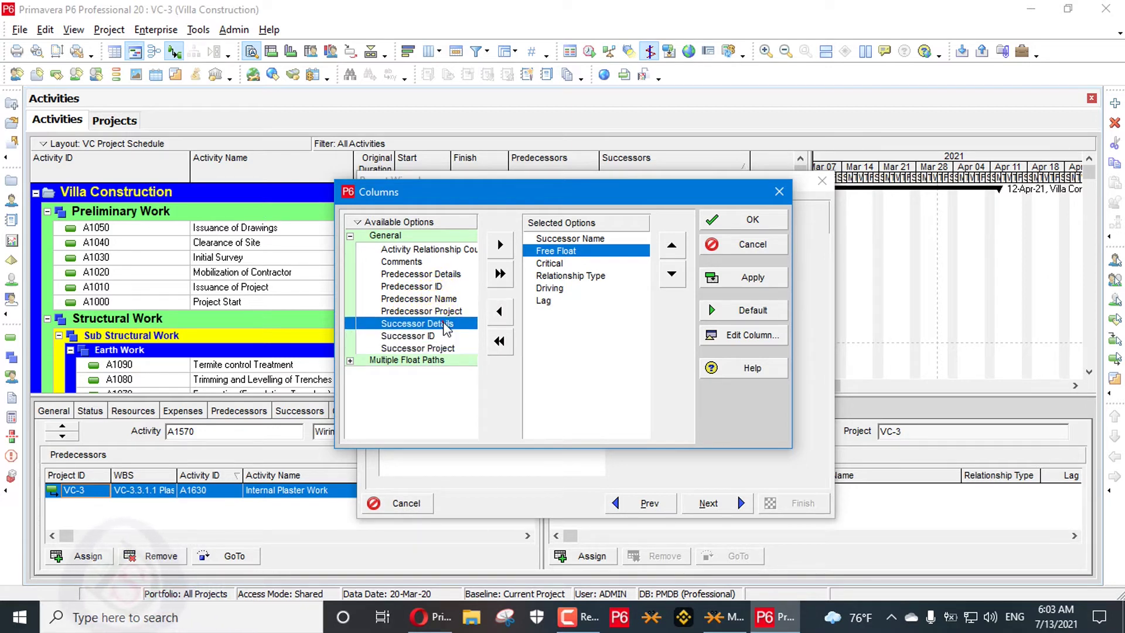
{"action": "left_click", "coordinate": [500, 245]}
{"action": "left_click", "coordinate": [672, 246]}
Reorder the columns to Free Float, Critical, Relationship Type, Lag, then Driving last, and apply them
{"action": "left_click", "coordinate": [572, 264]}
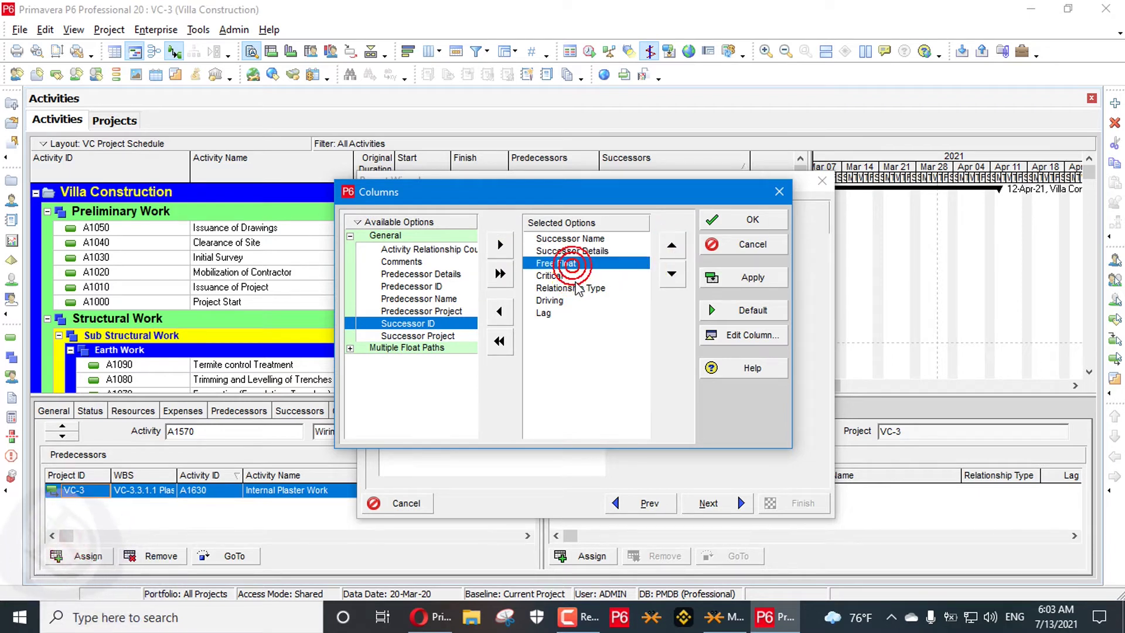
{"action": "left_click", "coordinate": [575, 276]}
{"action": "left_click", "coordinate": [576, 289]}
{"action": "left_click", "coordinate": [572, 301]}
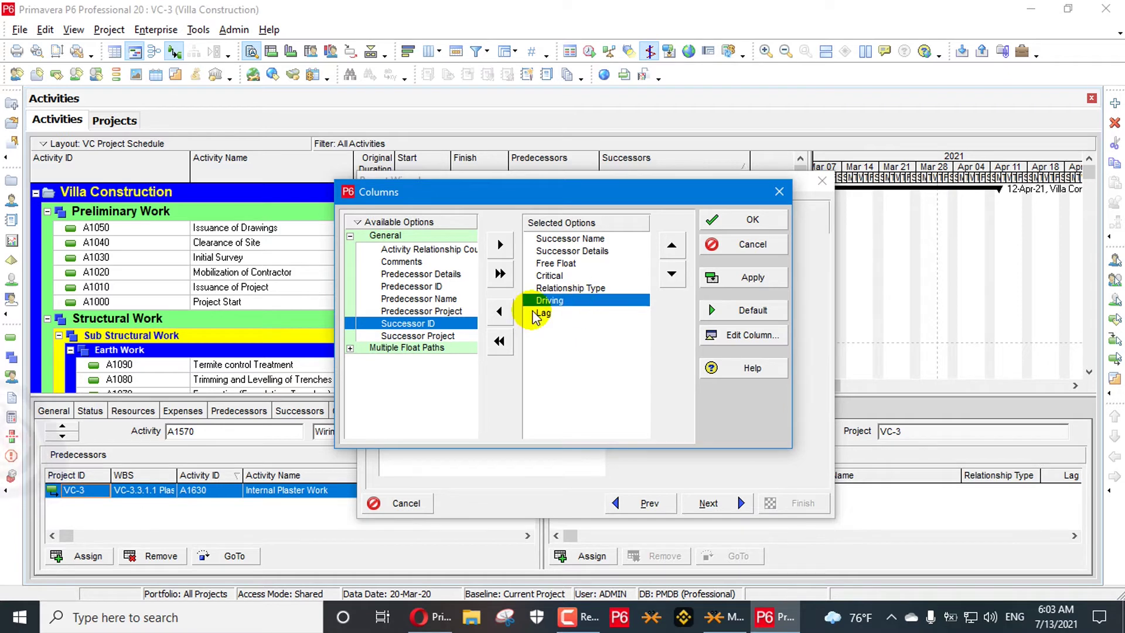
{"action": "left_click", "coordinate": [500, 312]}
{"action": "left_click", "coordinate": [500, 312]}
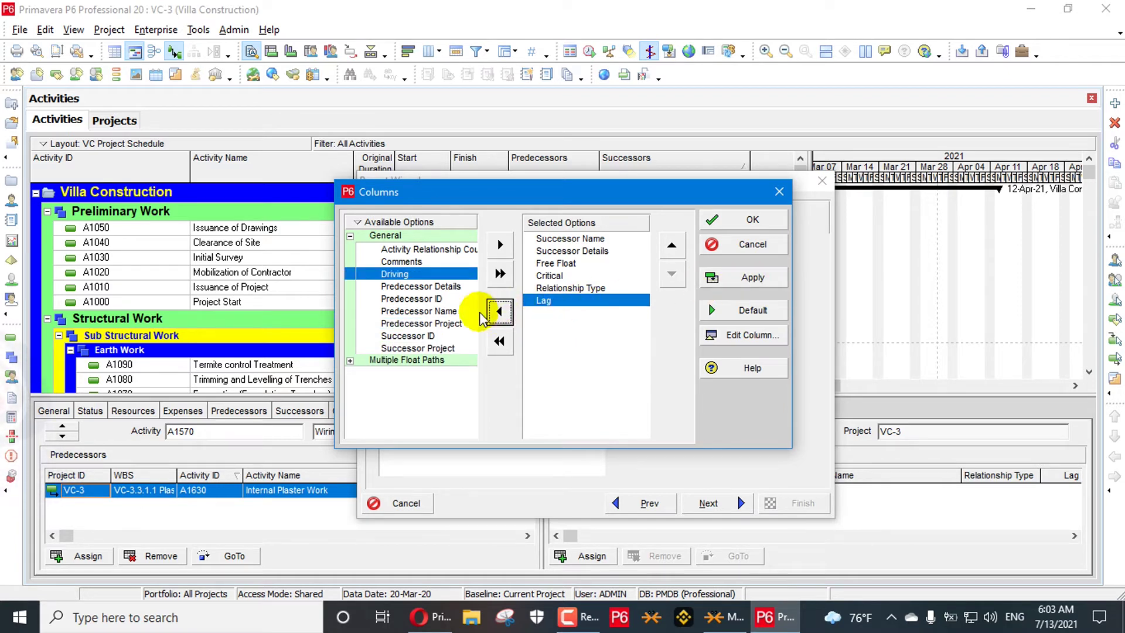
{"action": "left_click", "coordinate": [500, 245]}
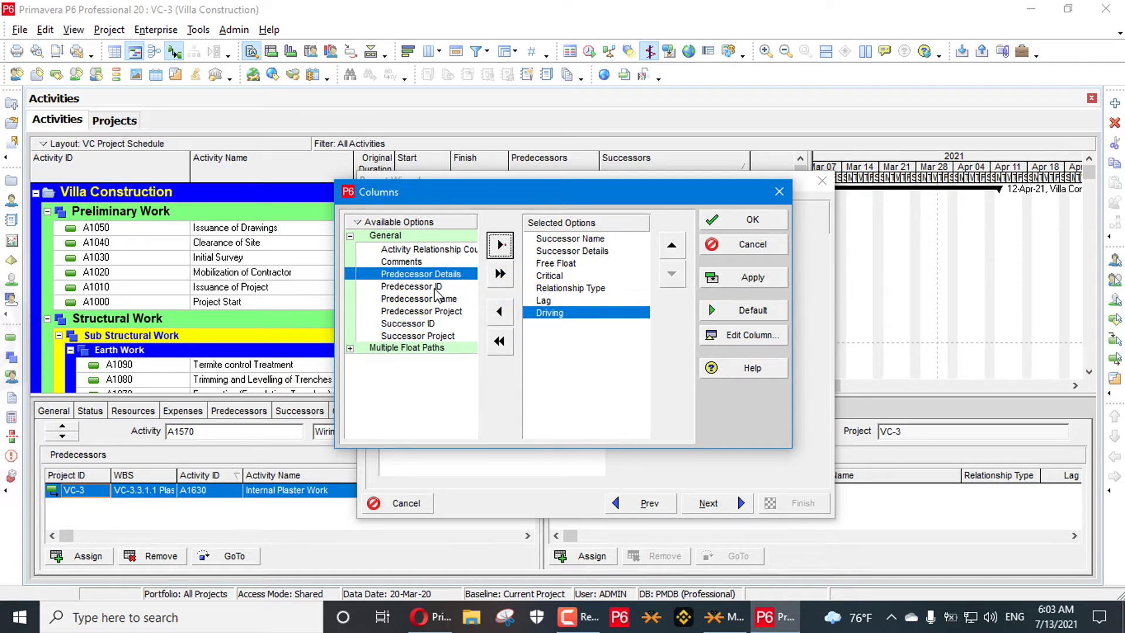
{"action": "left_click", "coordinate": [371, 348]}
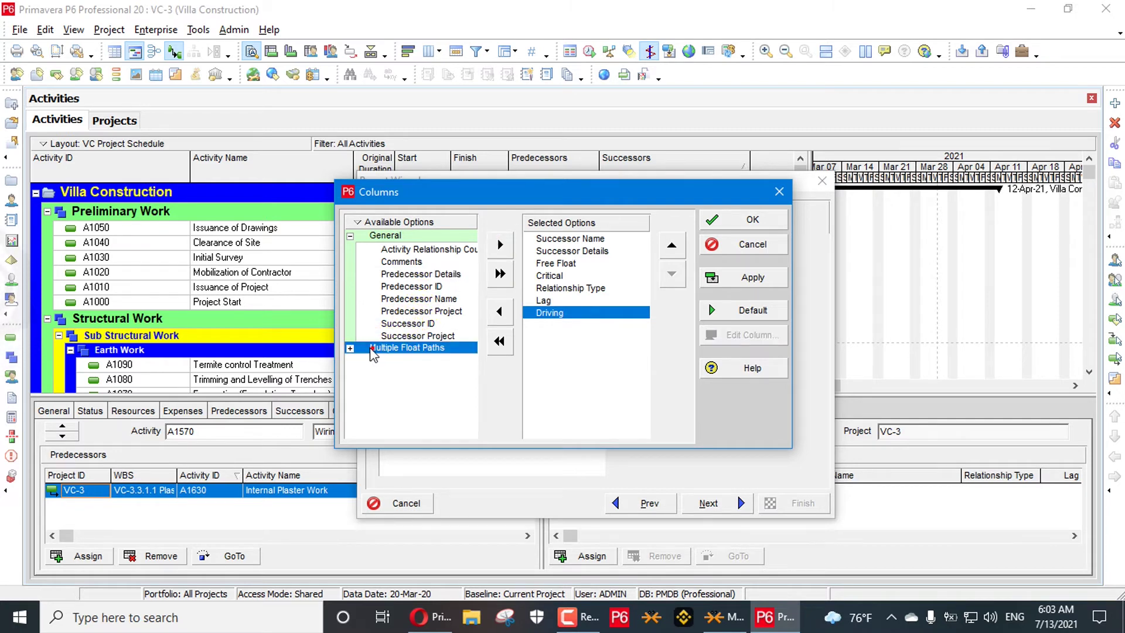
{"action": "left_click", "coordinate": [350, 348]}
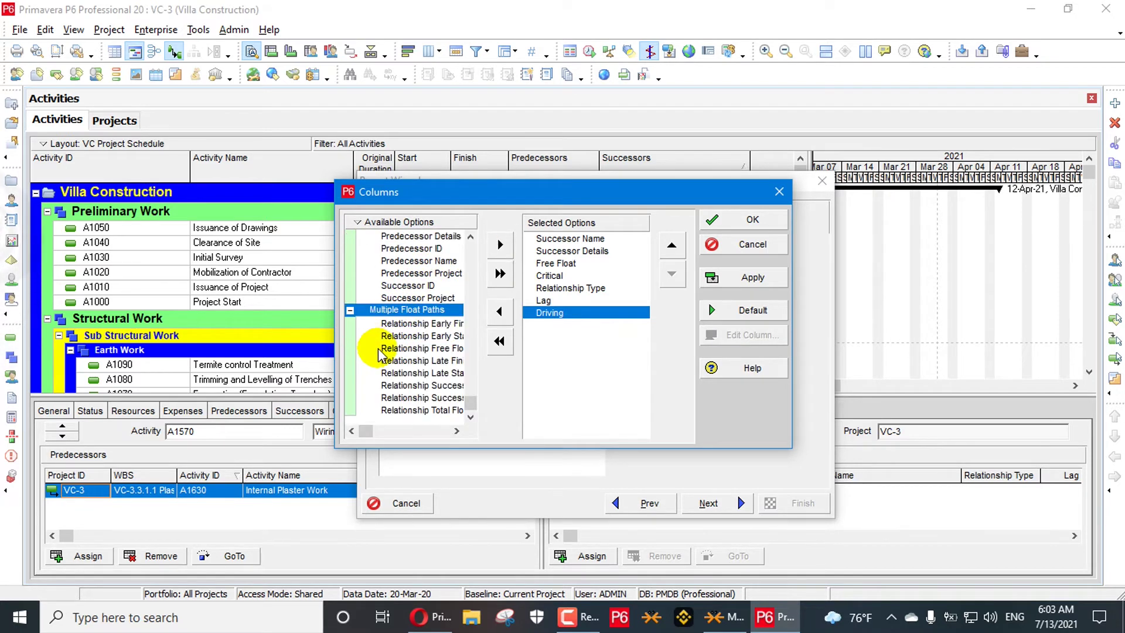
{"action": "scroll", "coordinate": [440, 321], "scroll_direction": "up", "scroll_amount": 1}
{"action": "scroll", "coordinate": [469, 296], "scroll_direction": "down", "scroll_amount": 1}
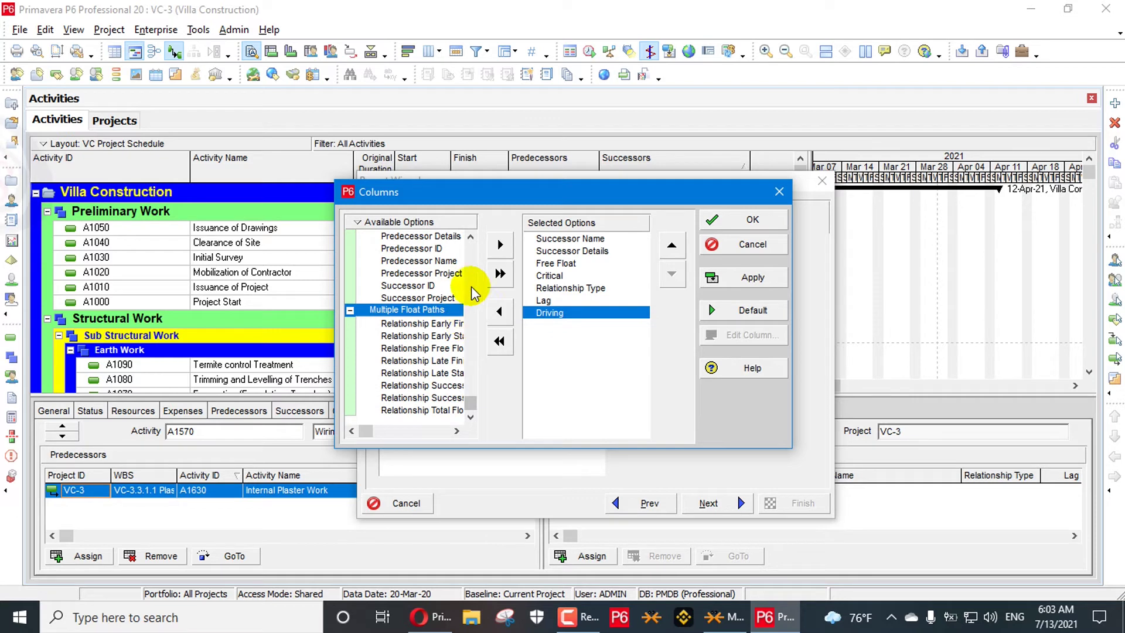
{"action": "left_click_drag", "start_coordinate": [471, 404], "coordinate": [502, 422]}
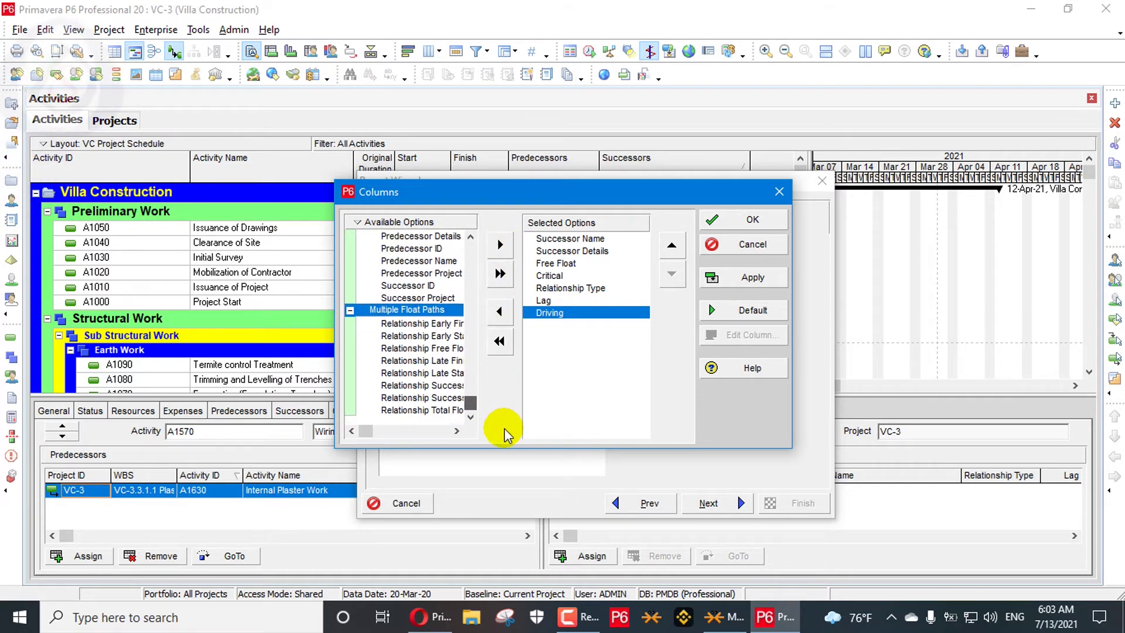
{"action": "left_click", "coordinate": [577, 275]}
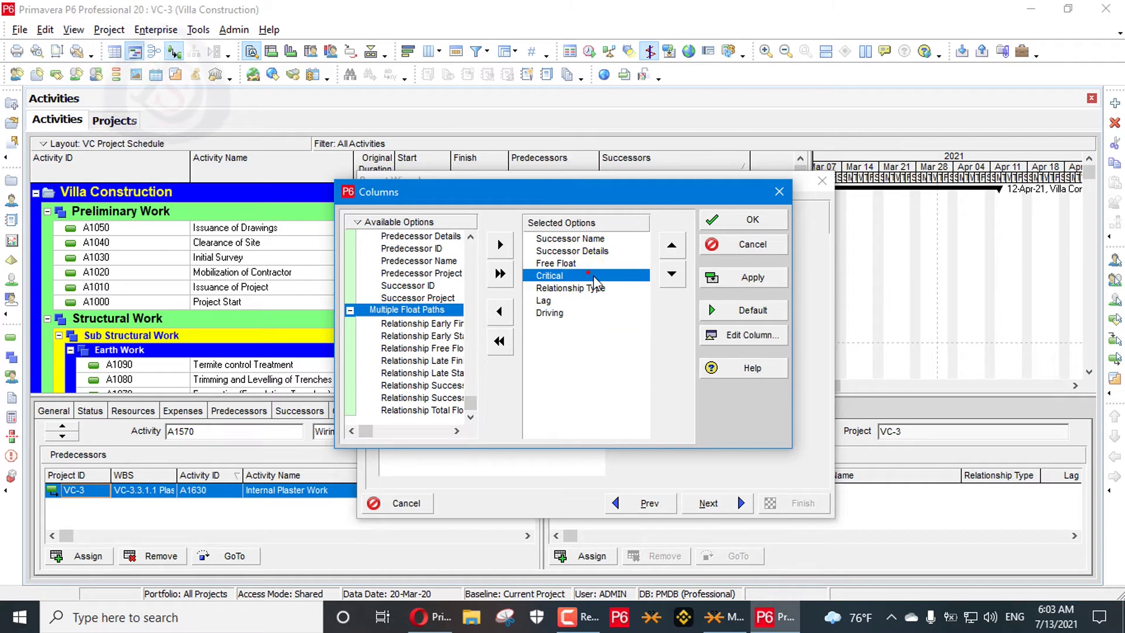
{"action": "left_click", "coordinate": [593, 313]}
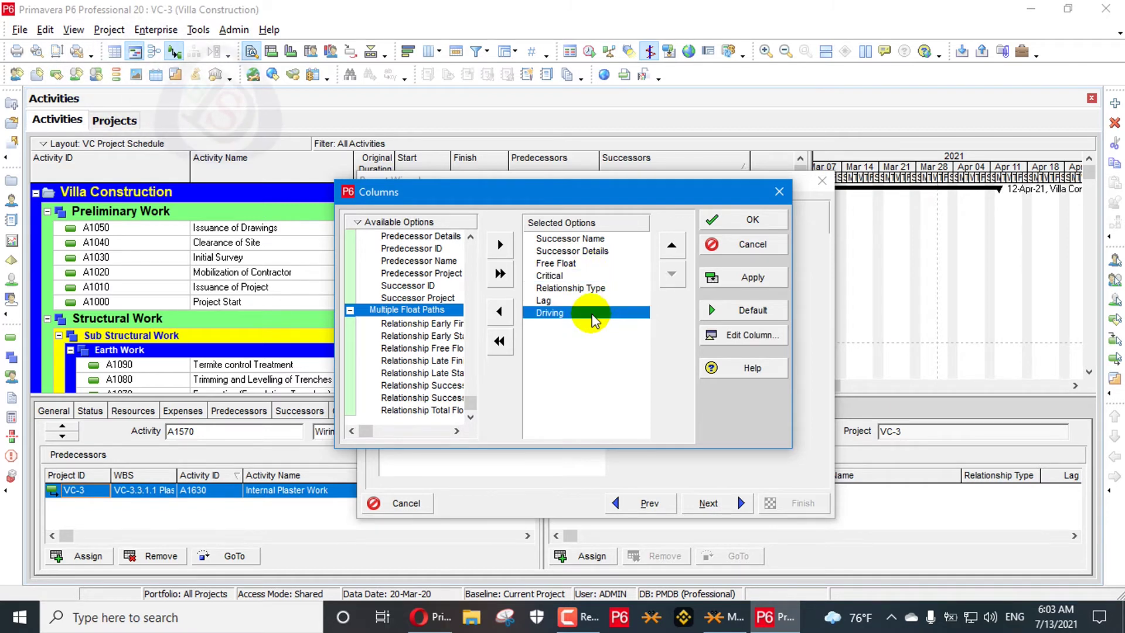
{"action": "left_click", "coordinate": [754, 279]}
{"action": "left_click", "coordinate": [750, 220]}
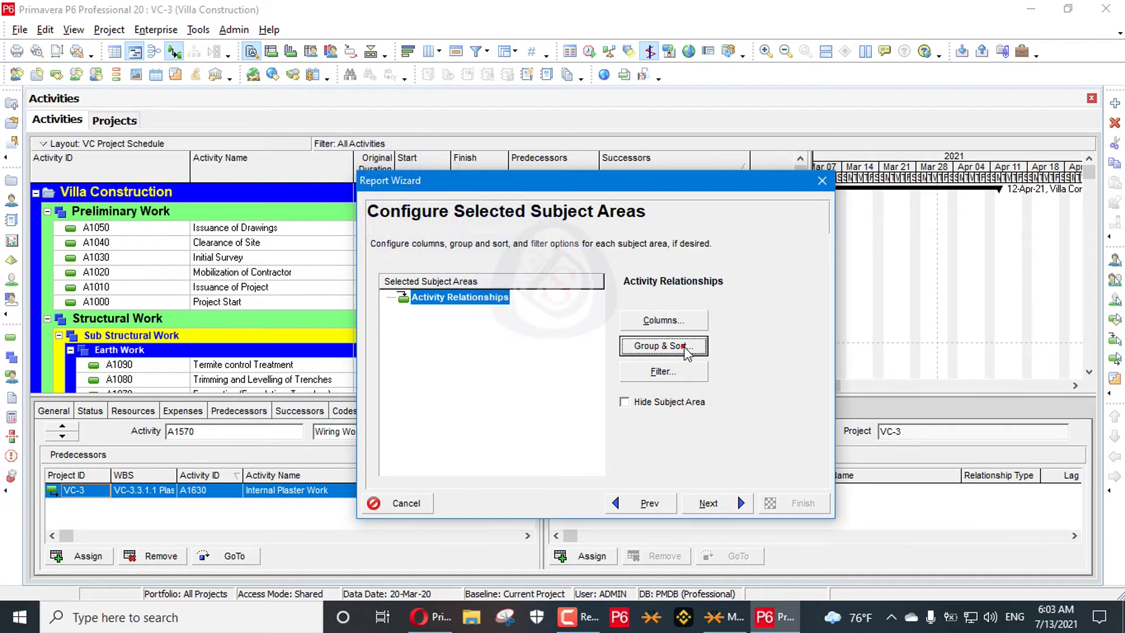
Leave grouping, sorting and filters unchanged, then generate and run the report
{"action": "left_click", "coordinate": [675, 346]}
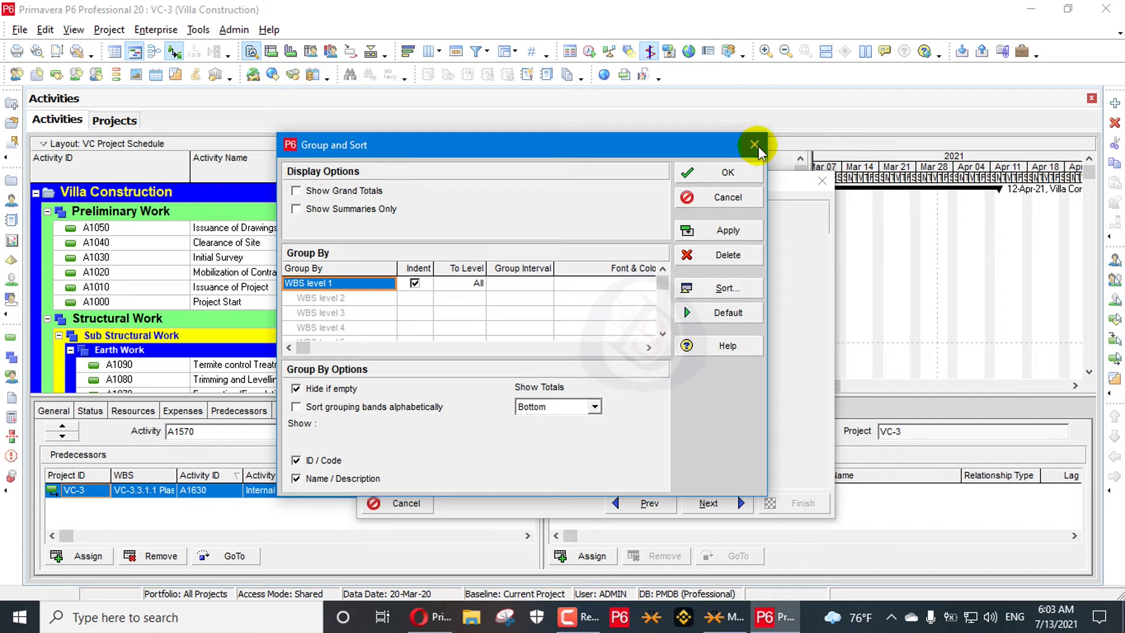
{"action": "left_click", "coordinate": [731, 171]}
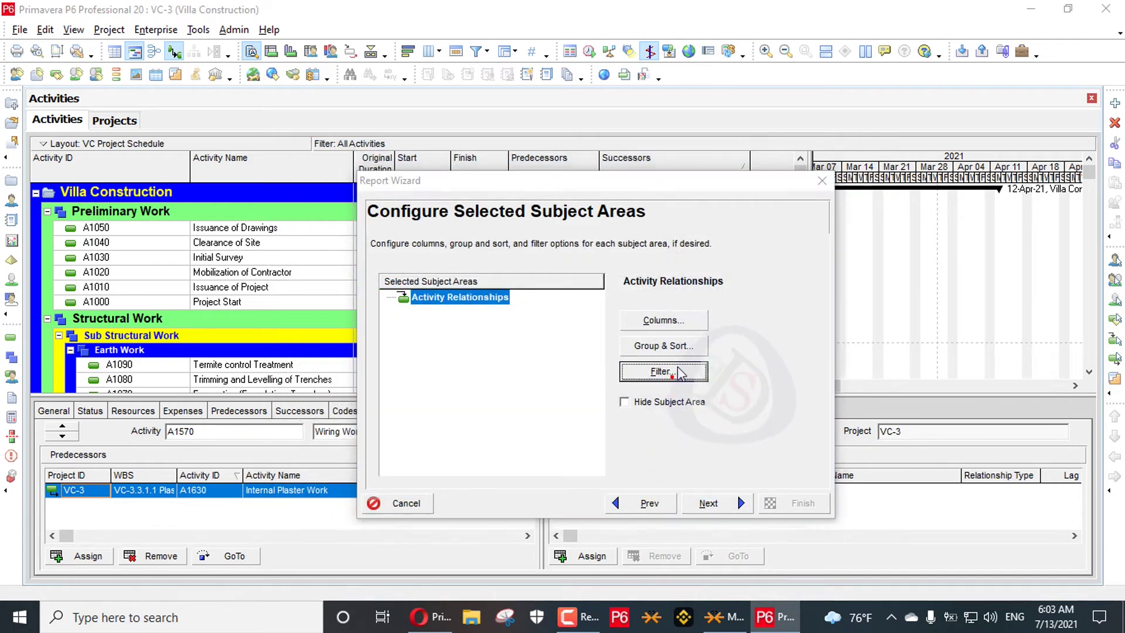
{"action": "left_click", "coordinate": [663, 371]}
{"action": "left_click", "coordinate": [802, 174]}
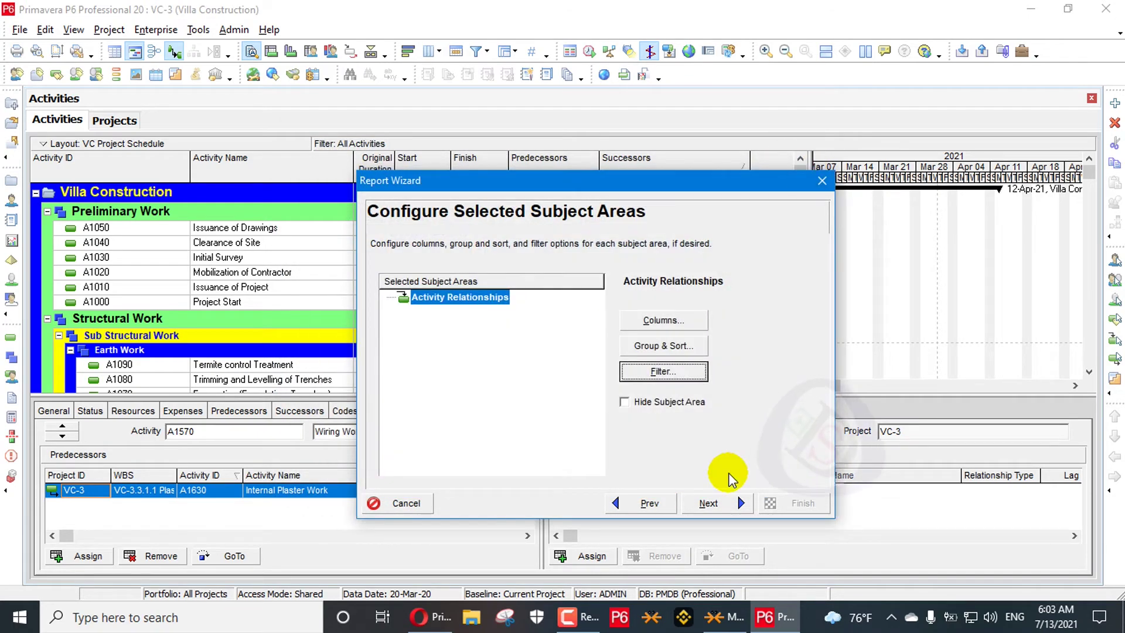
{"action": "left_click", "coordinate": [720, 501]}
{"action": "left_click", "coordinate": [710, 503]}
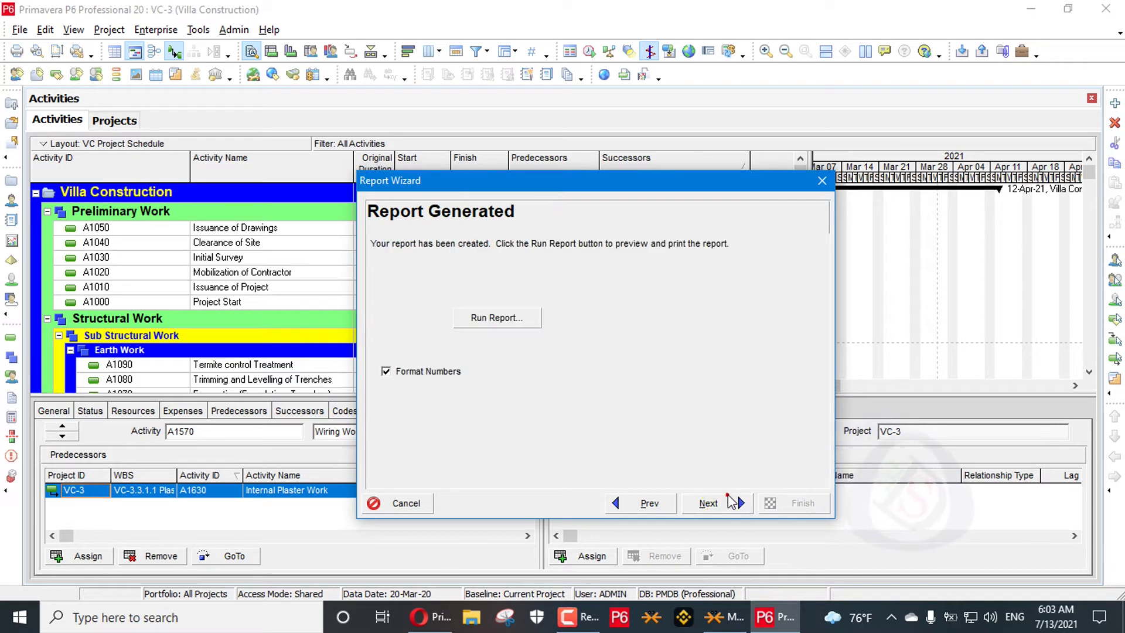
{"action": "left_click", "coordinate": [502, 318]}
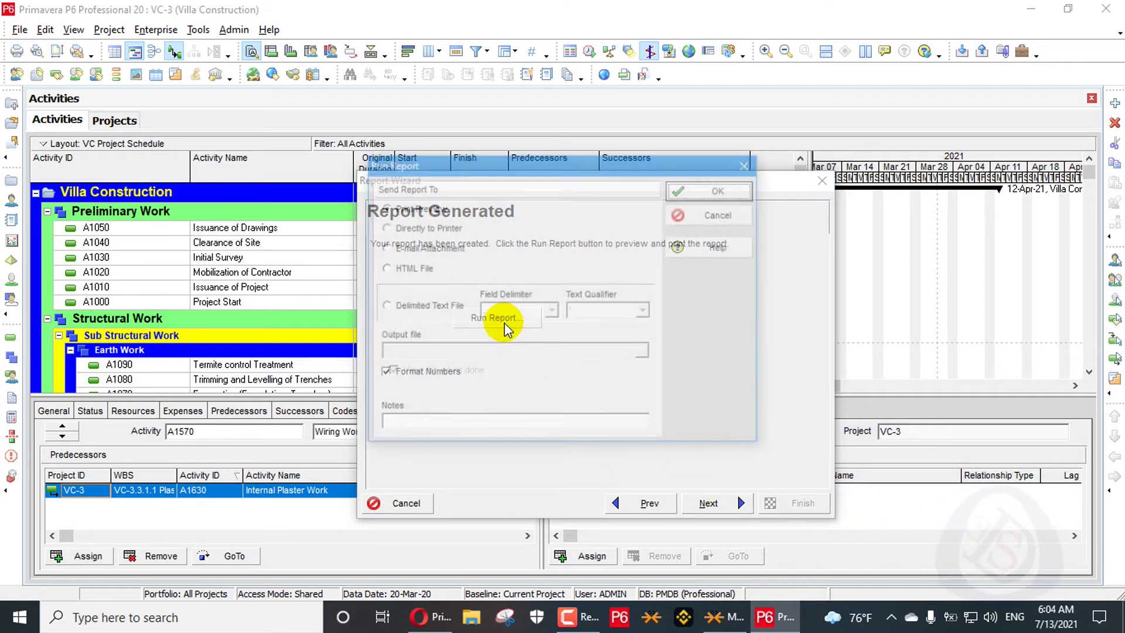
Export the report as a delimited text (.csv) file and view it in Excel
{"action": "left_click", "coordinate": [406, 266]}
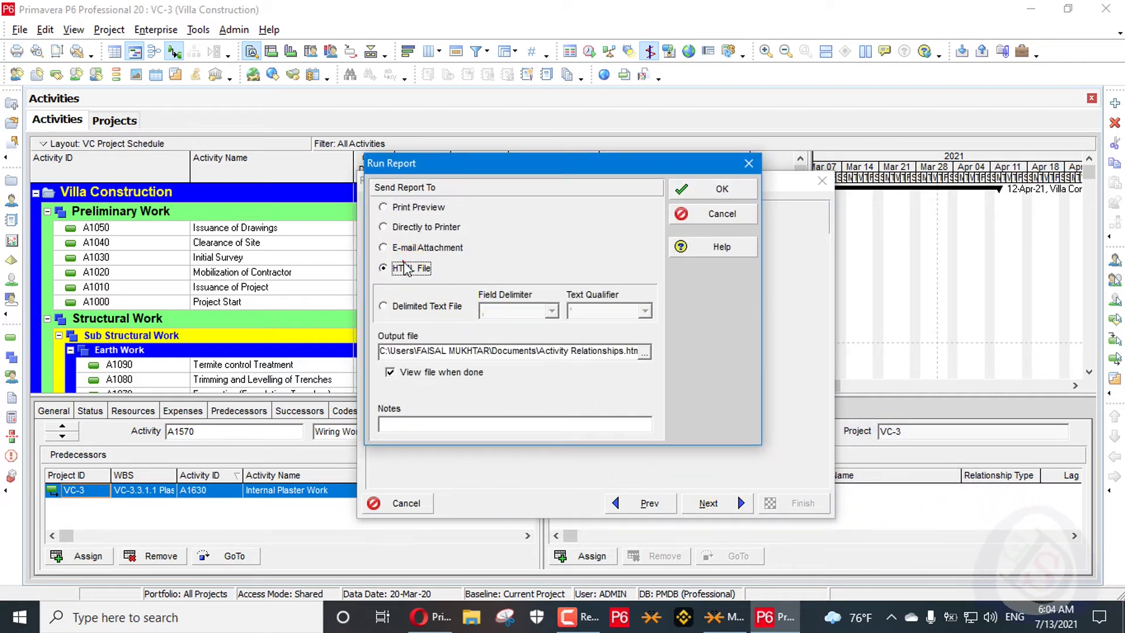
{"action": "left_click", "coordinate": [405, 307]}
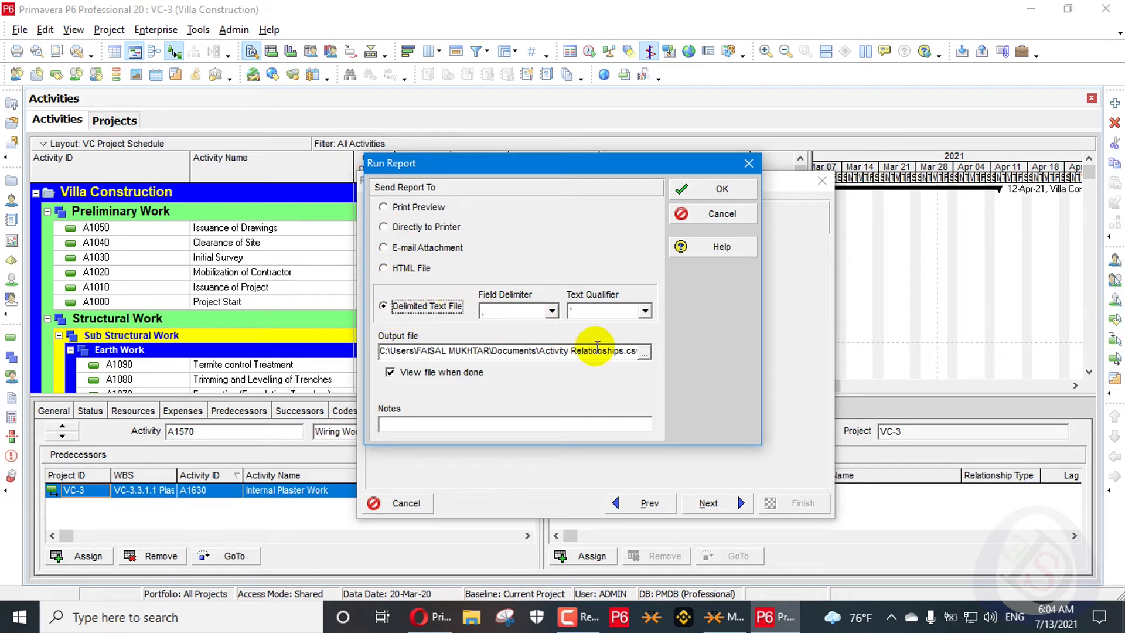
{"action": "left_click", "coordinate": [681, 188]}
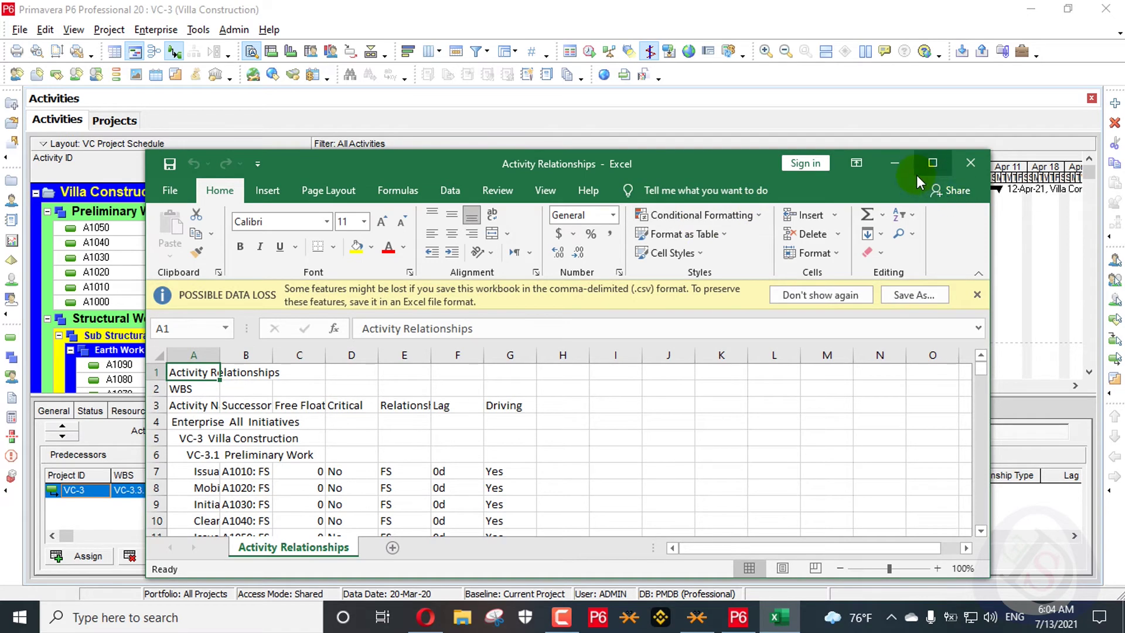
Maximize Excel and dismiss the data loss warning, sign-in and Getting Office ready prompts
{"action": "left_click", "coordinate": [918, 171]}
{"action": "left_click", "coordinate": [464, 259]}
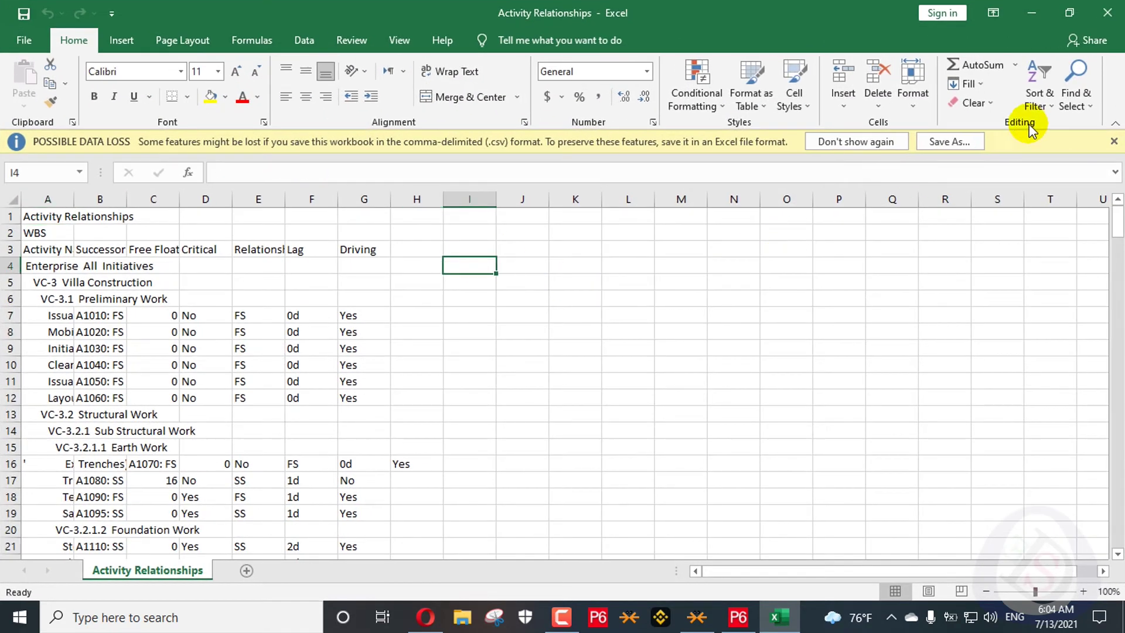
{"action": "left_click", "coordinate": [1114, 142]}
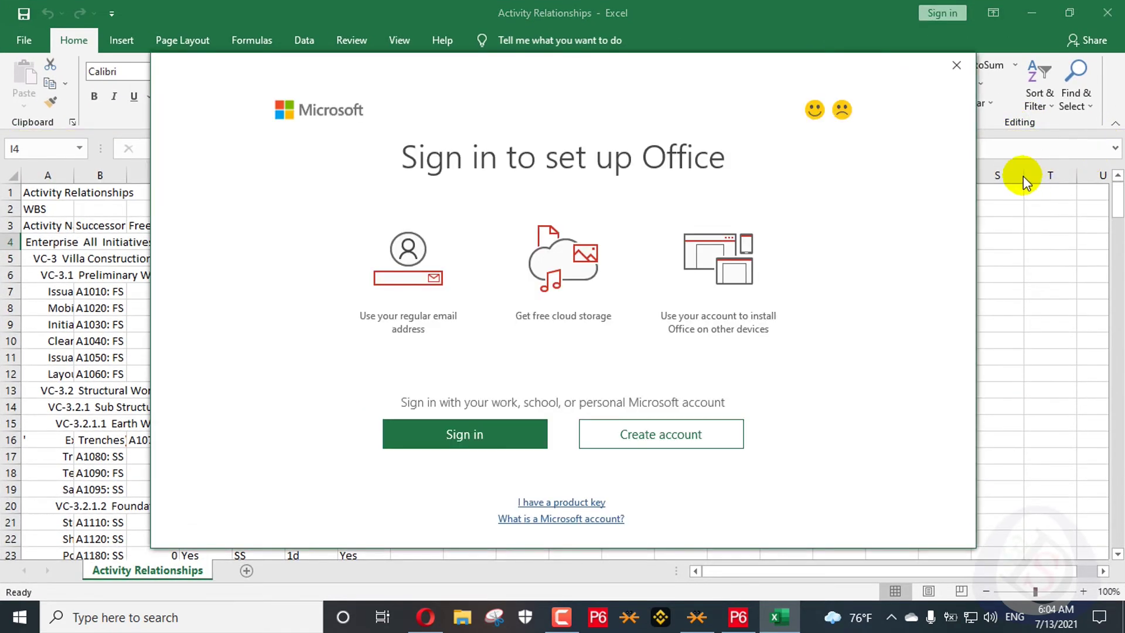
{"action": "left_click", "coordinate": [956, 65]}
{"action": "left_click", "coordinate": [460, 291]}
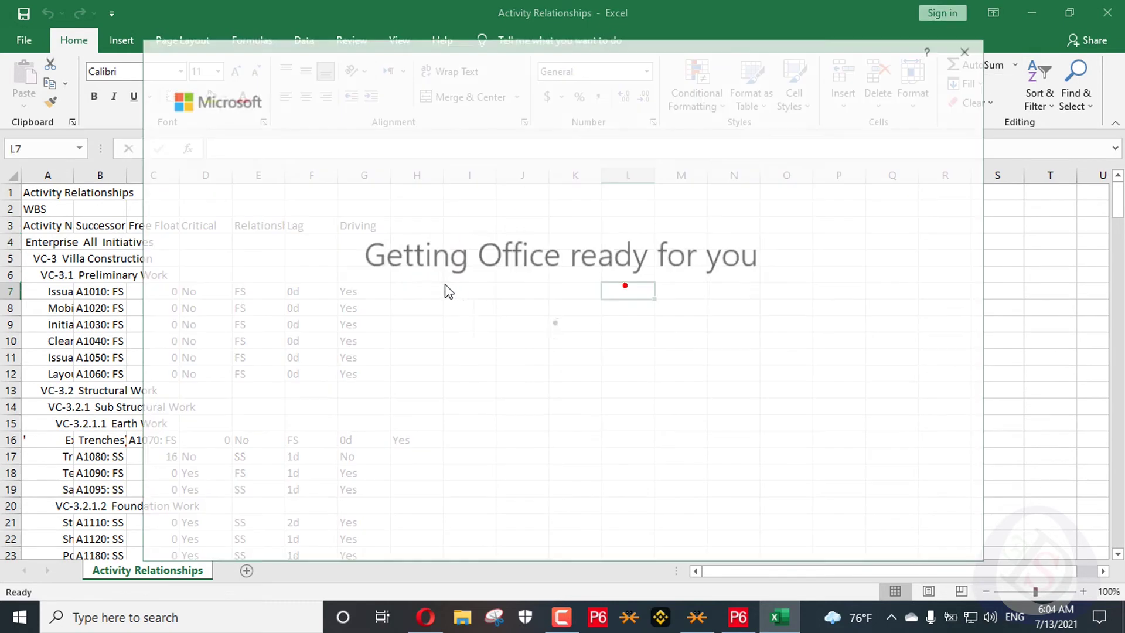
{"action": "left_click", "coordinate": [969, 49]}
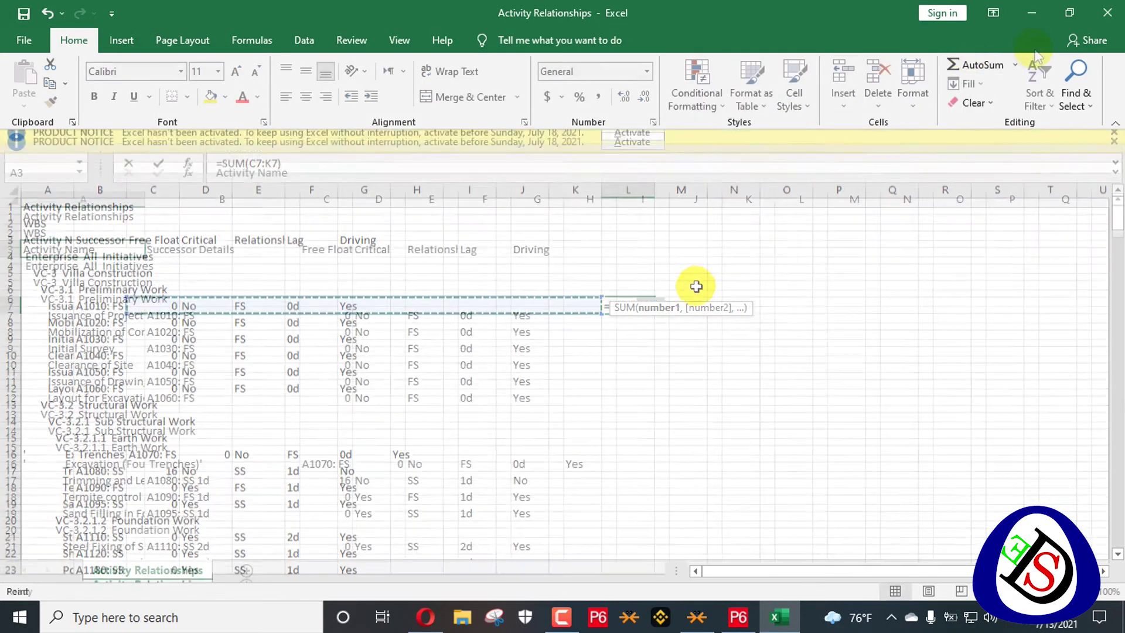
Turn on filters for the A3:G3 header row
{"action": "left_click_drag", "start_coordinate": [66, 249], "coordinate": [516, 244]}
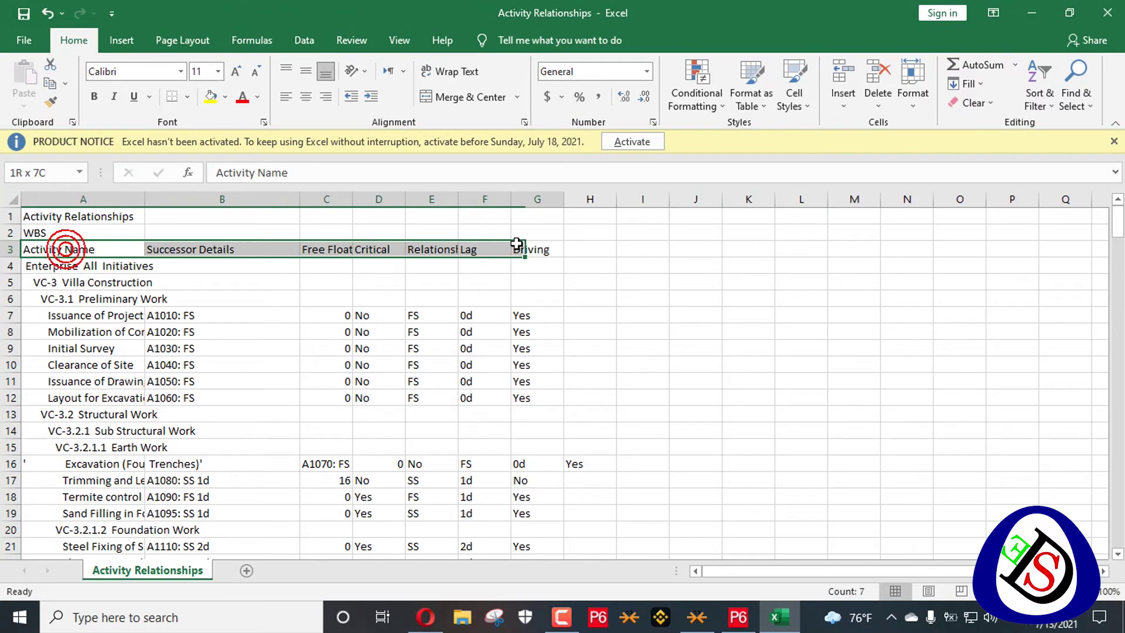
{"action": "left_click", "coordinate": [1038, 88]}
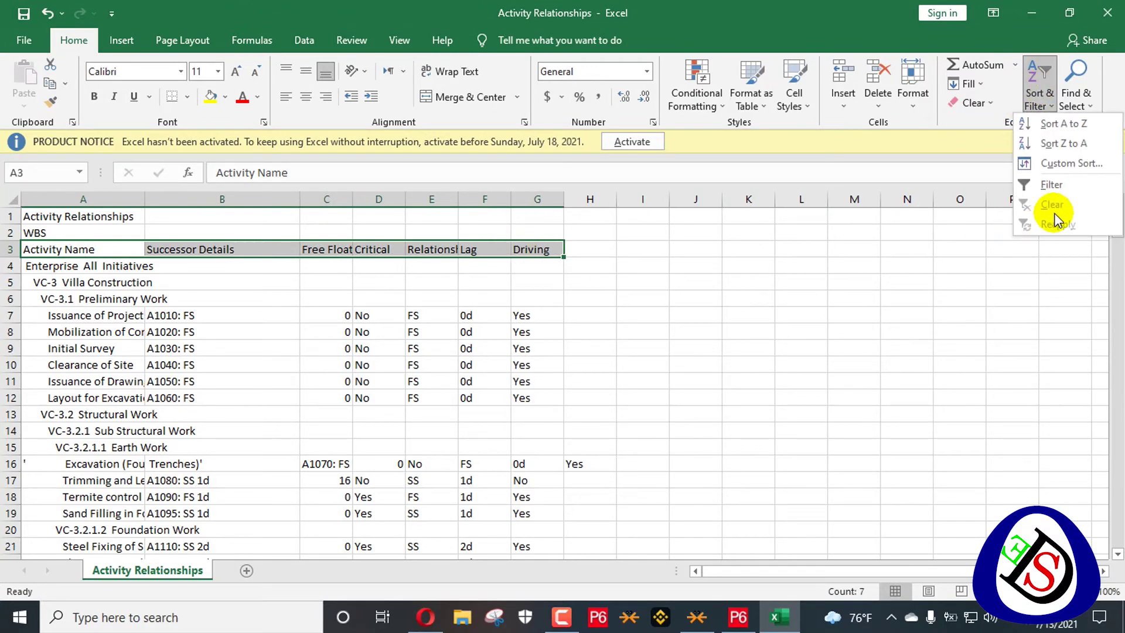
{"action": "left_click", "coordinate": [1055, 185]}
Filter out rows with blank Successor Details, leaving 164 of 219 records
{"action": "left_click", "coordinate": [771, 300]}
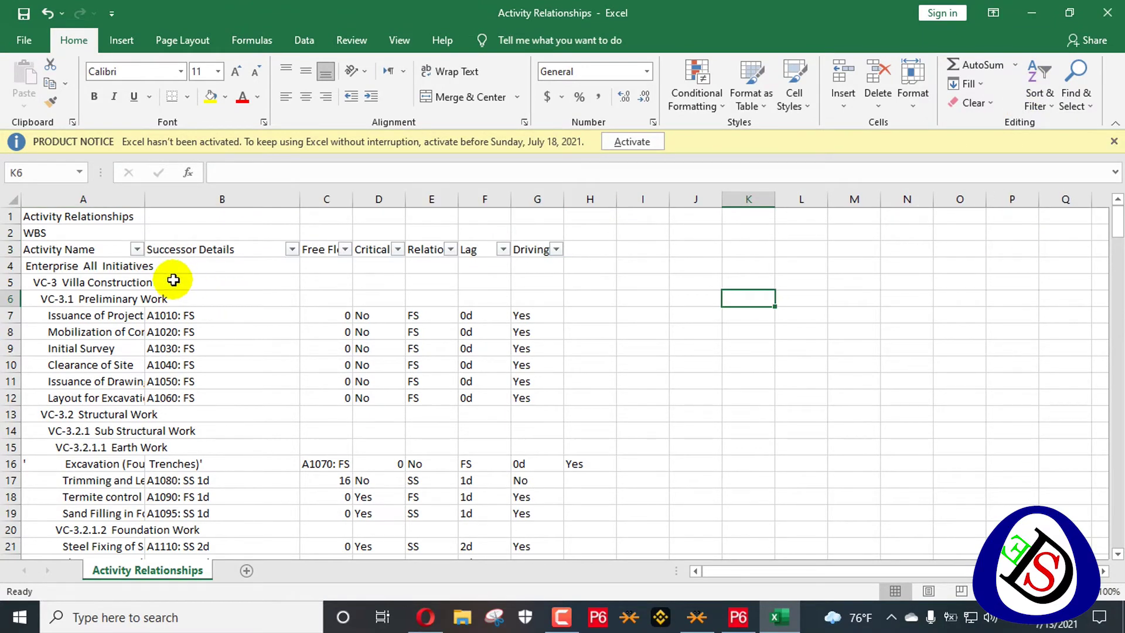
{"action": "left_click", "coordinate": [135, 249]}
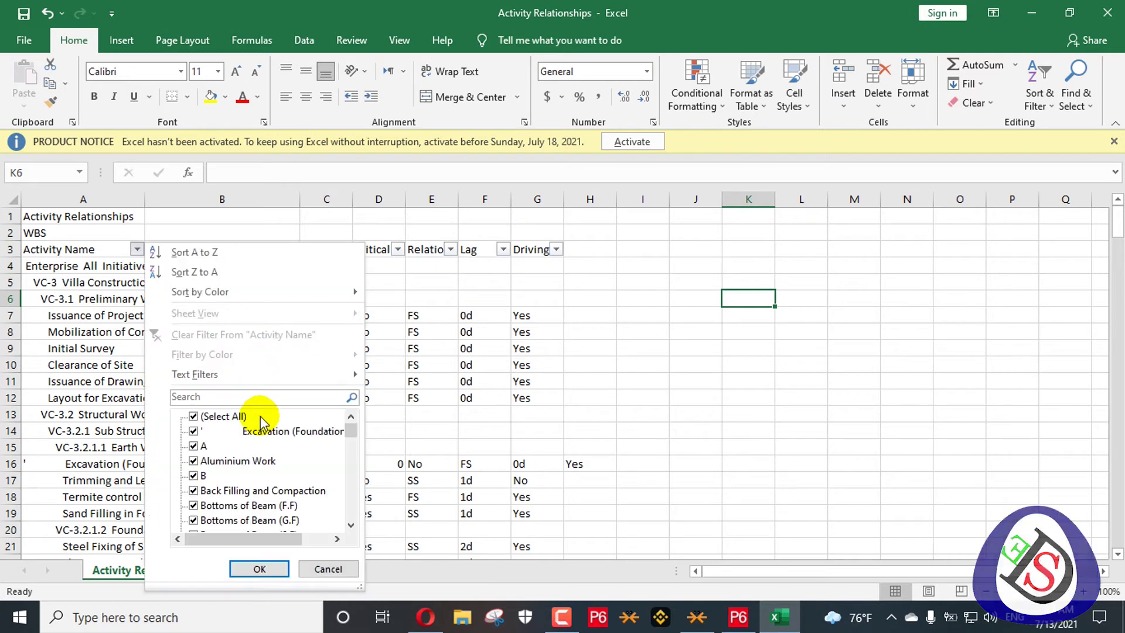
{"action": "left_click_drag", "start_coordinate": [353, 432], "coordinate": [360, 537]}
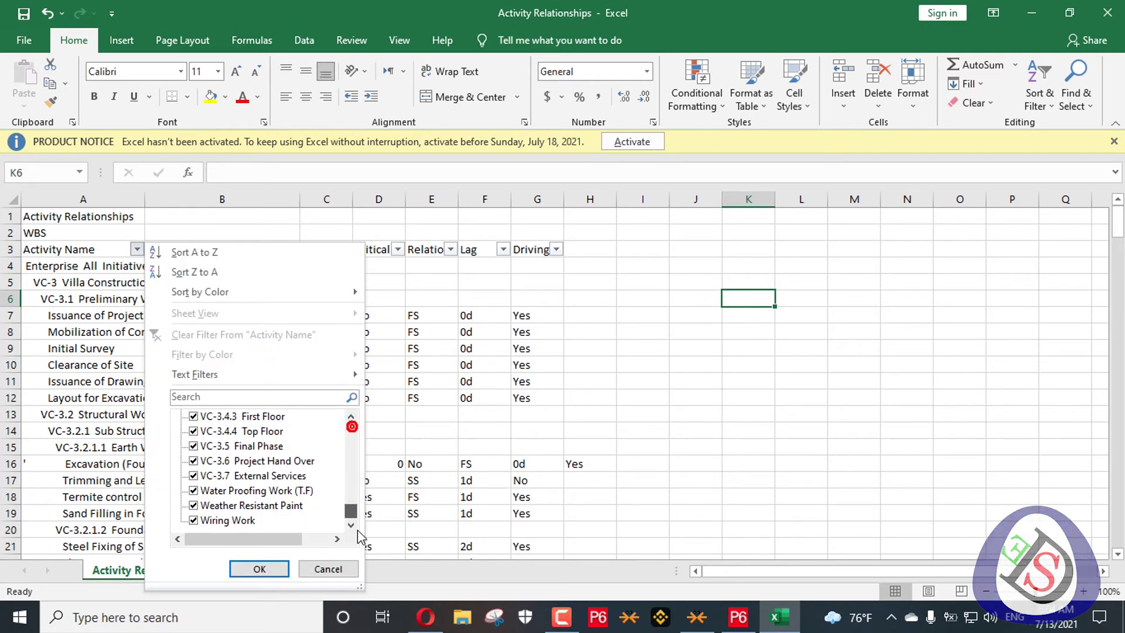
{"action": "left_click", "coordinate": [387, 489]}
{"action": "scroll", "coordinate": [296, 266], "scroll_direction": "down", "scroll_amount": 3}
{"action": "scroll", "coordinate": [297, 265], "scroll_direction": "up", "scroll_amount": 3}
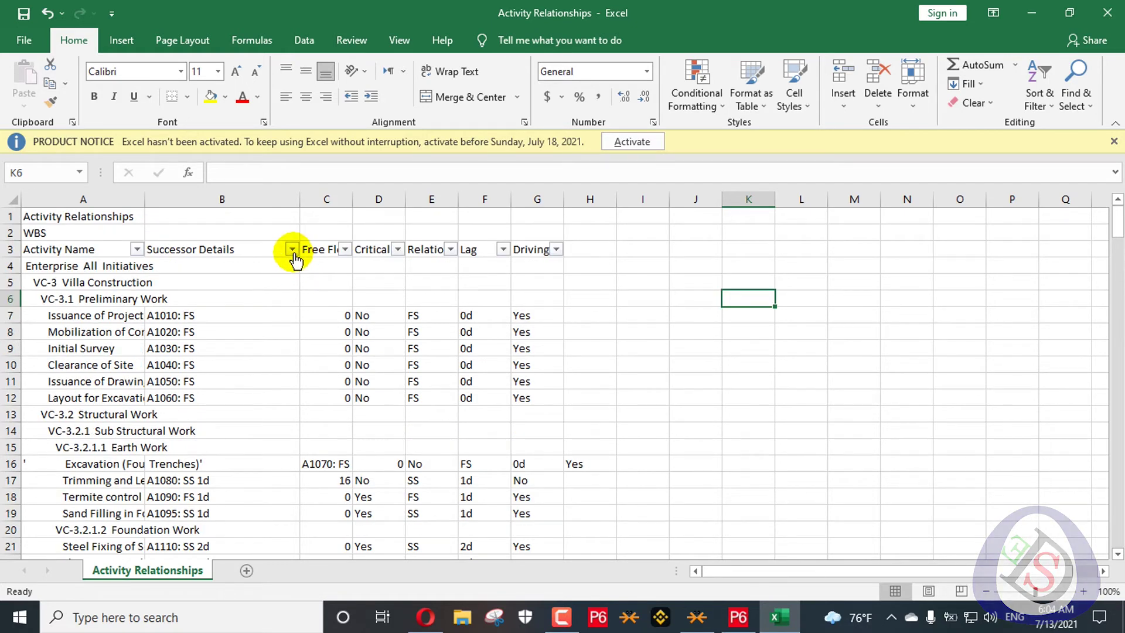
{"action": "left_click", "coordinate": [292, 250]}
{"action": "scroll", "coordinate": [265, 500], "scroll_direction": "down", "scroll_amount": 10}
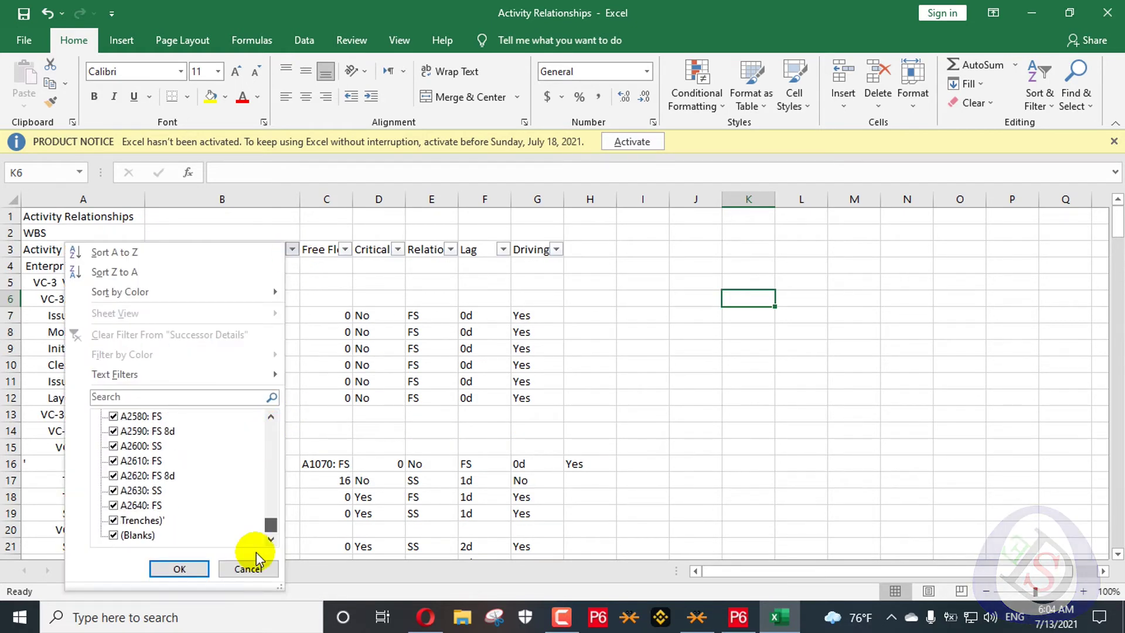
{"action": "left_click", "coordinate": [179, 568]}
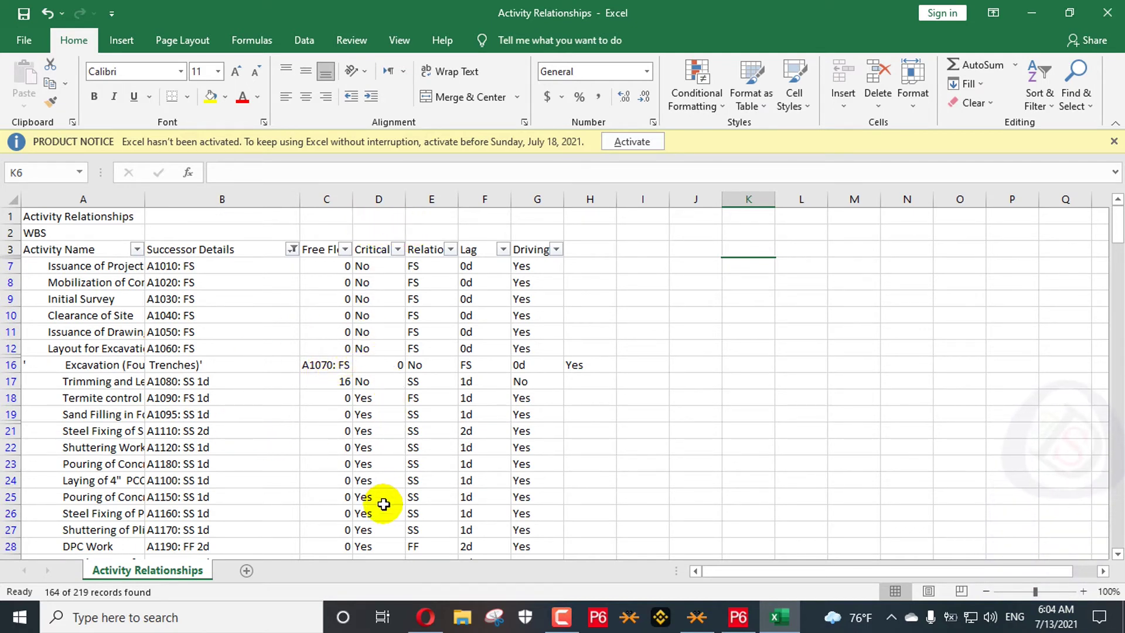
{"action": "scroll", "coordinate": [377, 498], "scroll_direction": "down", "scroll_amount": 4}
{"action": "scroll", "coordinate": [400, 490], "scroll_direction": "up", "scroll_amount": 4}
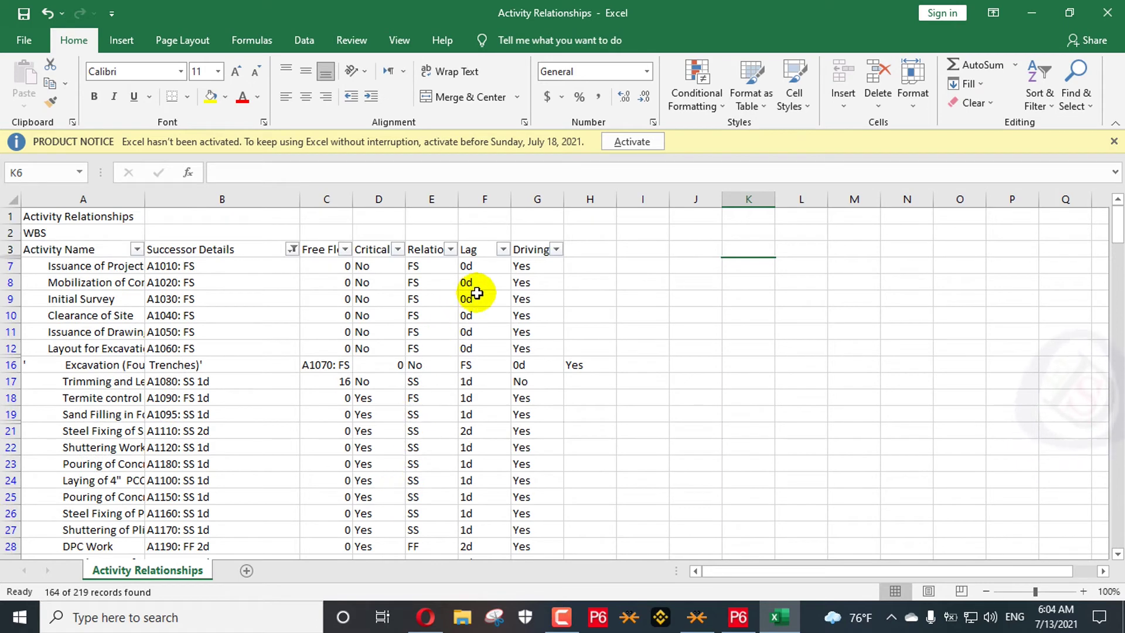
Limit the Lag filter to 12d, 8d and FS, excluding 0d, 1d, -1d, 4d and -4d
{"action": "left_click", "coordinate": [503, 249]}
{"action": "left_click_drag", "start_coordinate": [482, 447], "coordinate": [482, 468]}
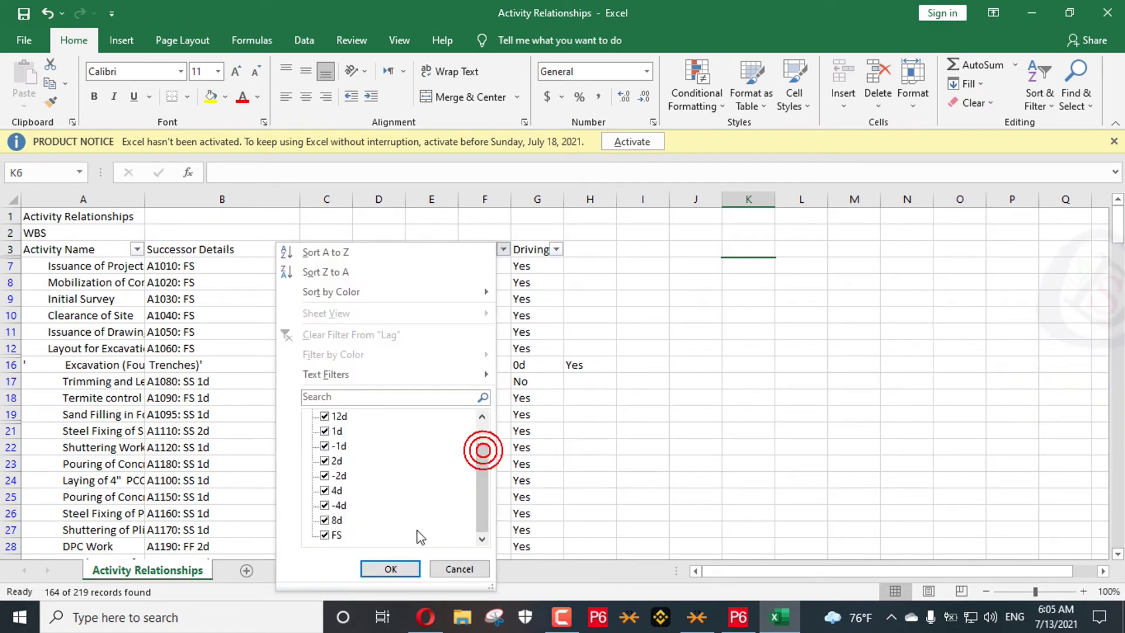
{"action": "scroll", "coordinate": [367, 515], "scroll_direction": "up", "scroll_amount": 1}
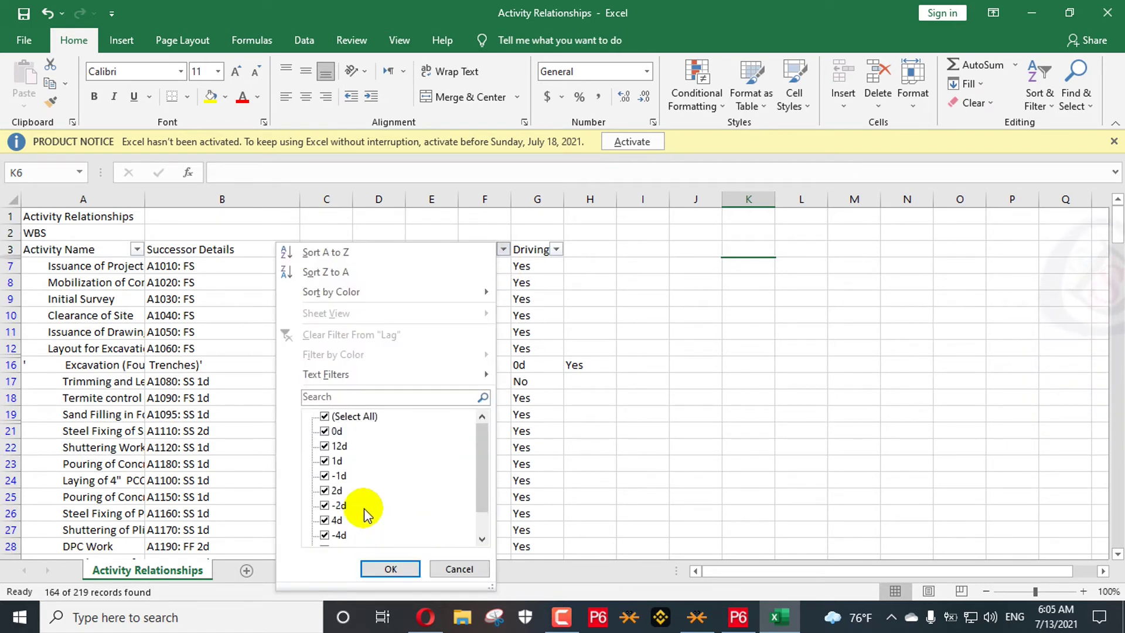
{"action": "left_click", "coordinate": [324, 431]}
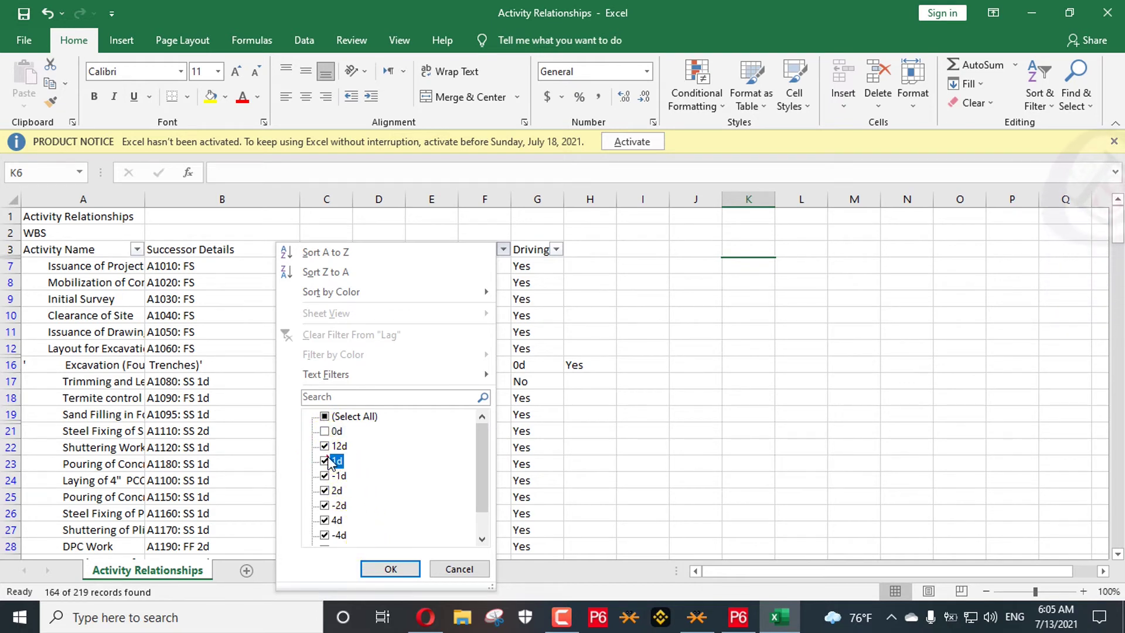
{"action": "left_click", "coordinate": [323, 505]}
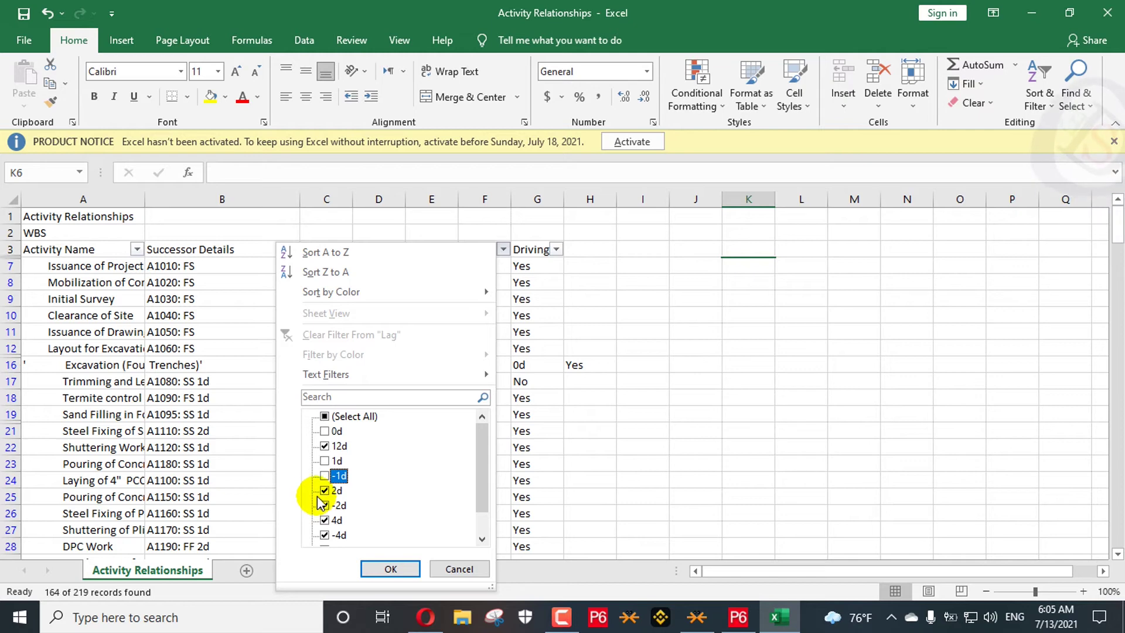
{"action": "left_click", "coordinate": [324, 520]}
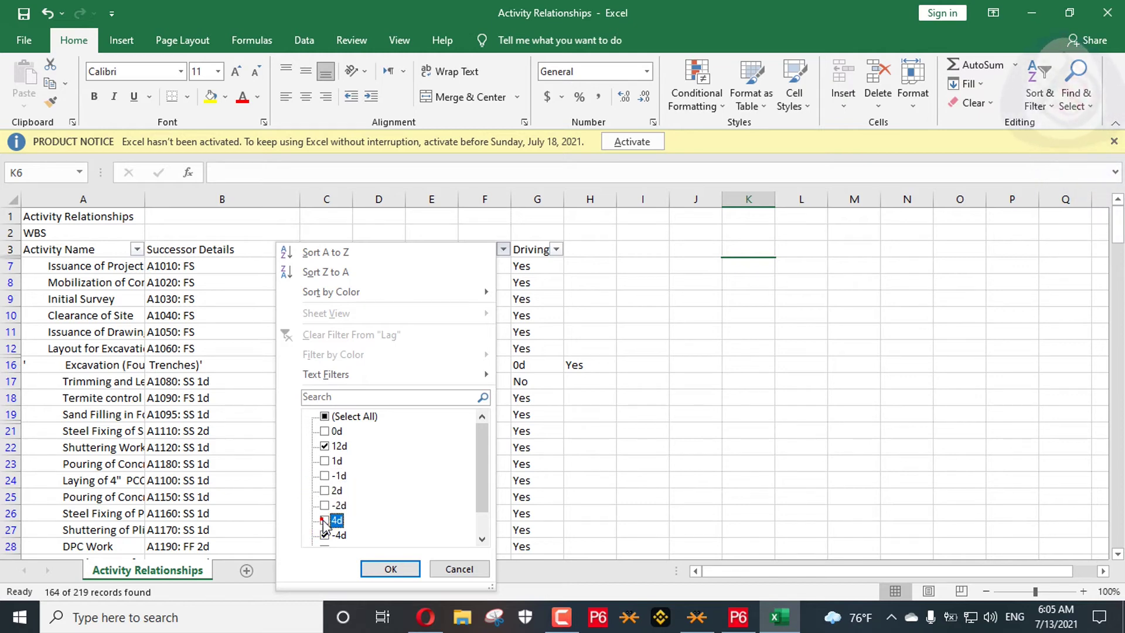
{"action": "left_click", "coordinate": [325, 536]}
{"action": "scroll", "coordinate": [324, 530], "scroll_direction": "down", "scroll_amount": 2}
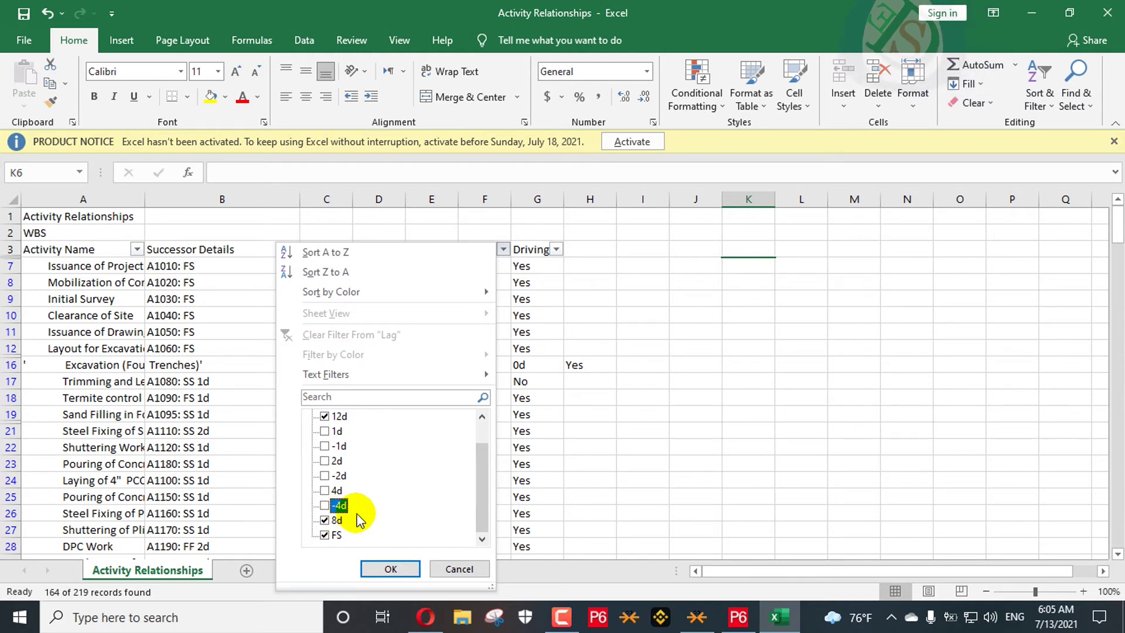
{"action": "left_click", "coordinate": [382, 570]}
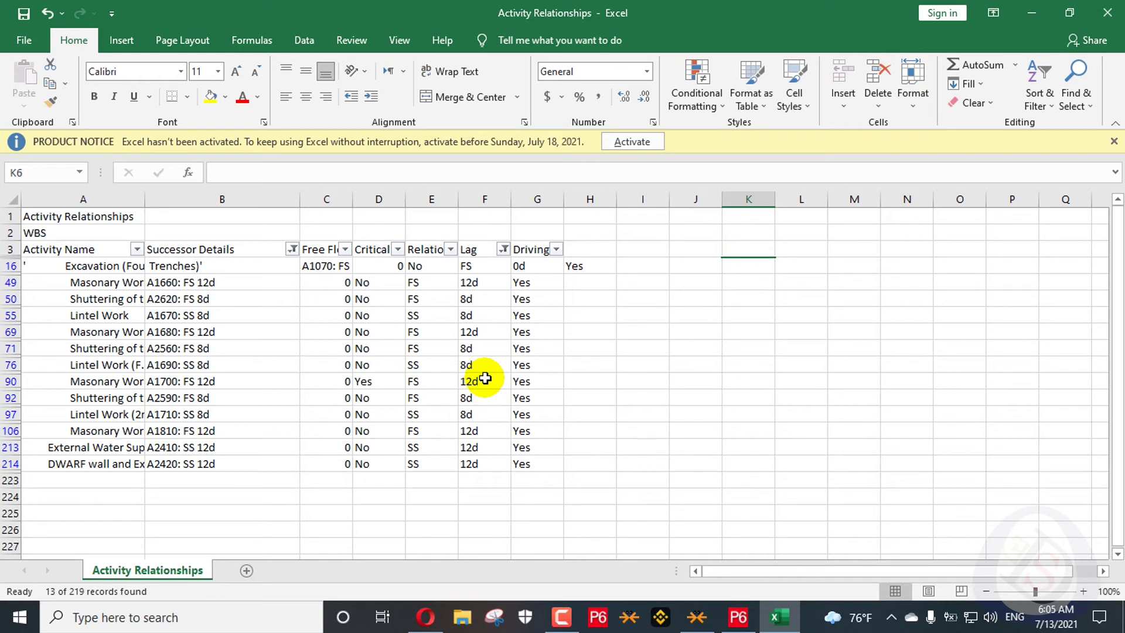
{"action": "left_click_drag", "start_coordinate": [661, 253], "coordinate": [59, 479]}
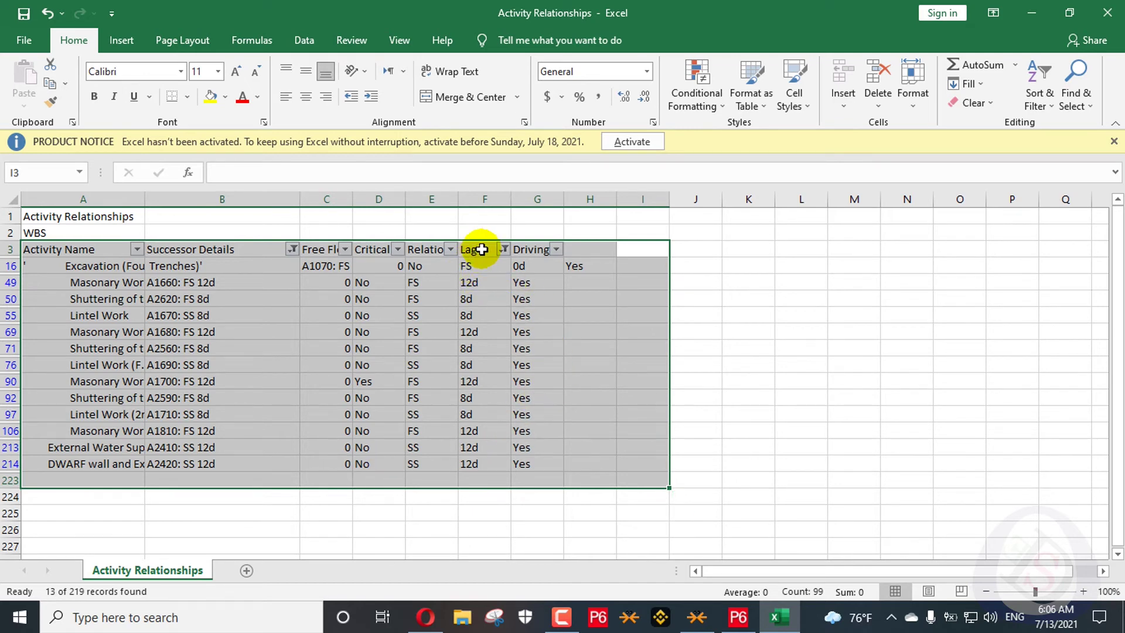
{"action": "left_click", "coordinate": [650, 378]}
{"action": "left_click_drag", "start_coordinate": [618, 275], "coordinate": [158, 466]}
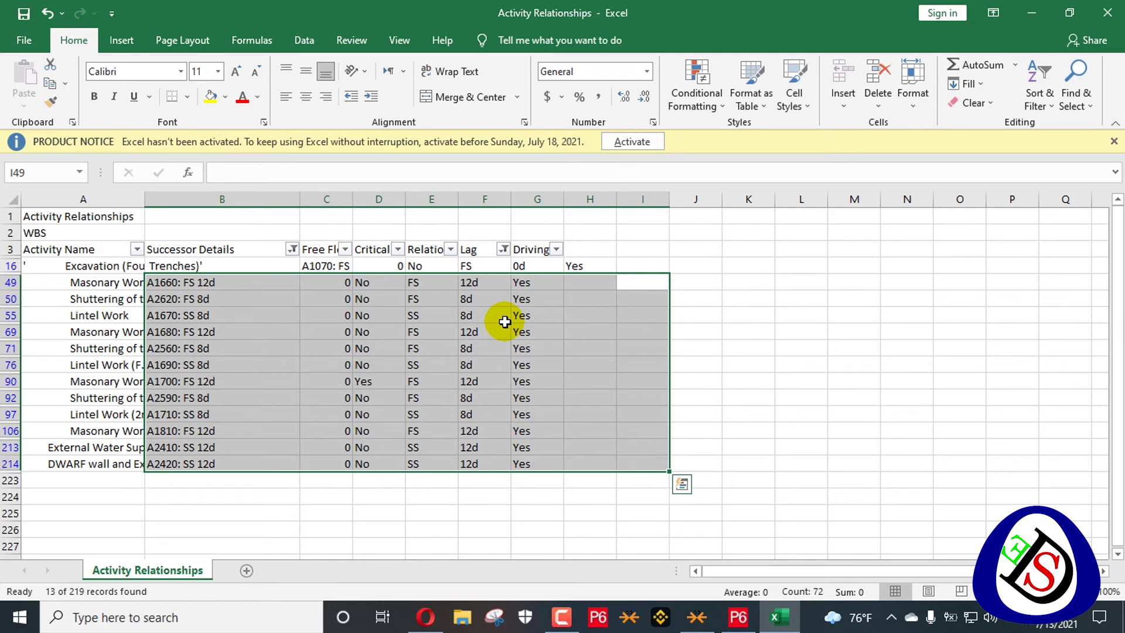
{"action": "left_click", "coordinate": [779, 234]}
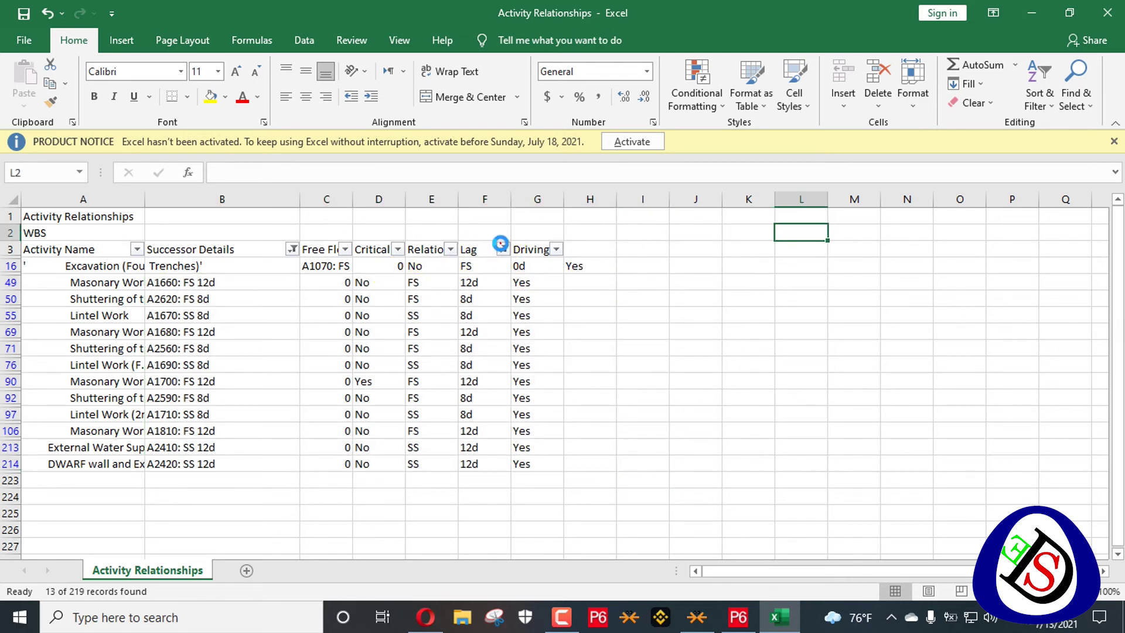
Clear the Lag filter and show only SS relationship types
{"action": "left_click", "coordinate": [503, 249]}
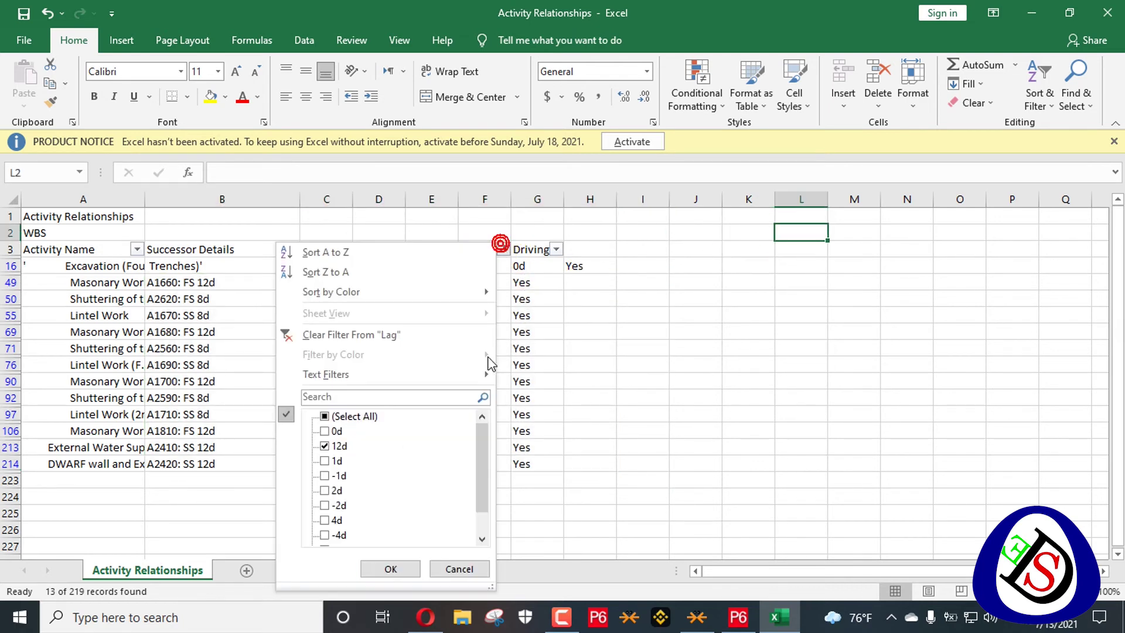
{"action": "left_click", "coordinate": [390, 568]}
{"action": "left_click", "coordinate": [450, 250]}
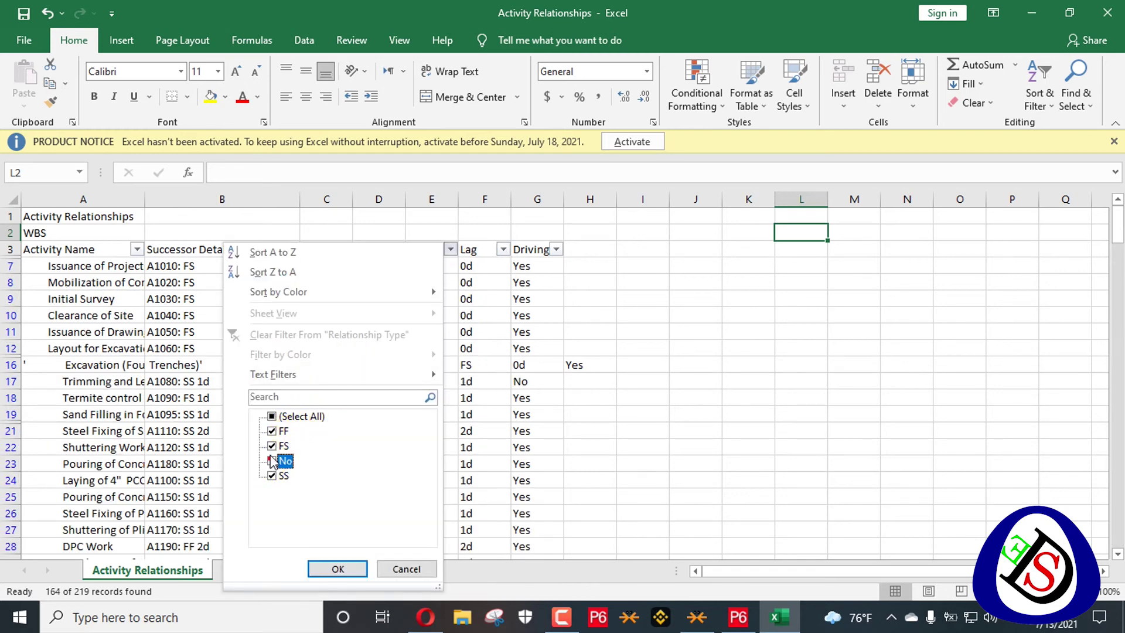
{"action": "left_click", "coordinate": [338, 569]}
{"action": "scroll", "coordinate": [422, 322], "scroll_direction": "down", "scroll_amount": 6}
{"action": "scroll", "coordinate": [422, 328], "scroll_direction": "down", "scroll_amount": 15}
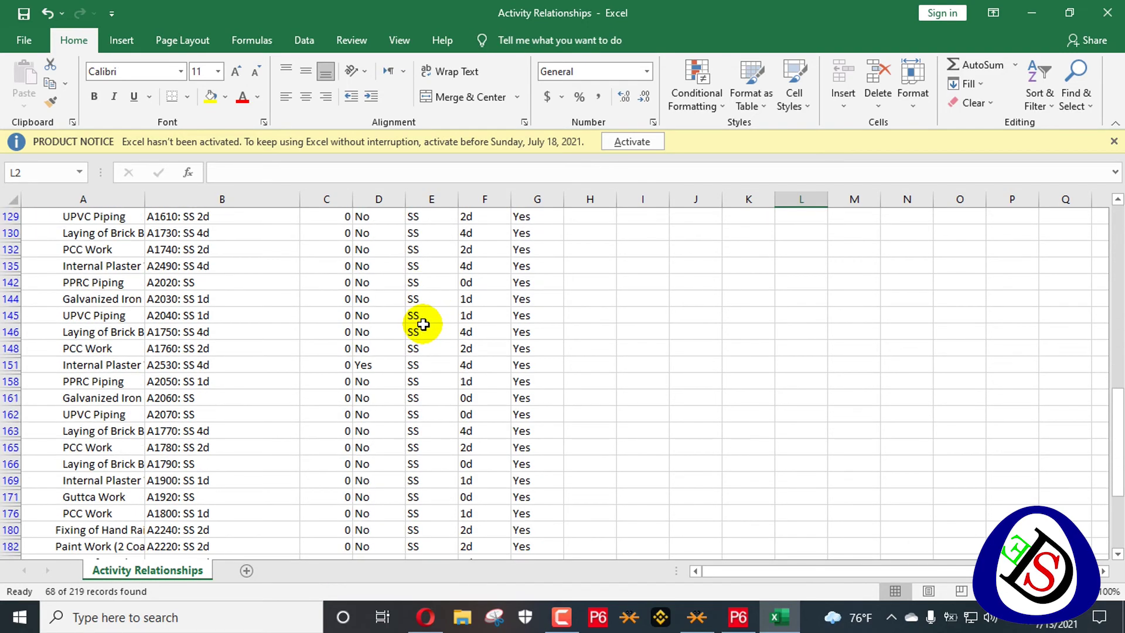
{"action": "scroll", "coordinate": [433, 315], "scroll_direction": "up", "scroll_amount": 5}
{"action": "scroll", "coordinate": [434, 315], "scroll_direction": "up", "scroll_amount": 15}
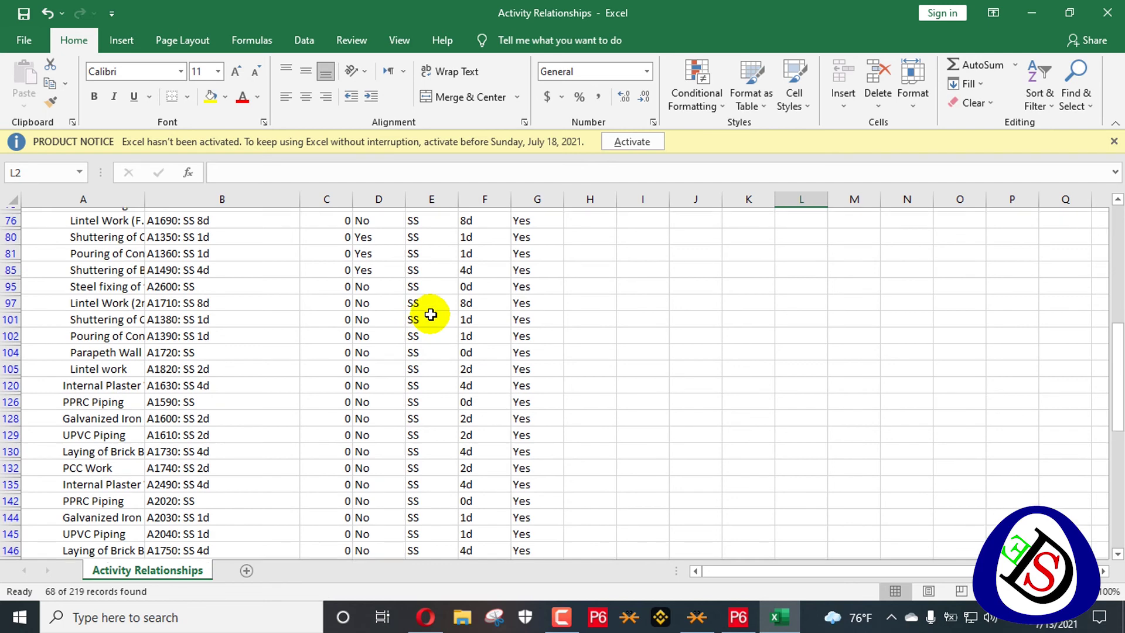
{"action": "scroll", "coordinate": [246, 351], "scroll_direction": "down", "scroll_amount": 7}
{"action": "scroll", "coordinate": [251, 354], "scroll_direction": "up", "scroll_amount": 8}
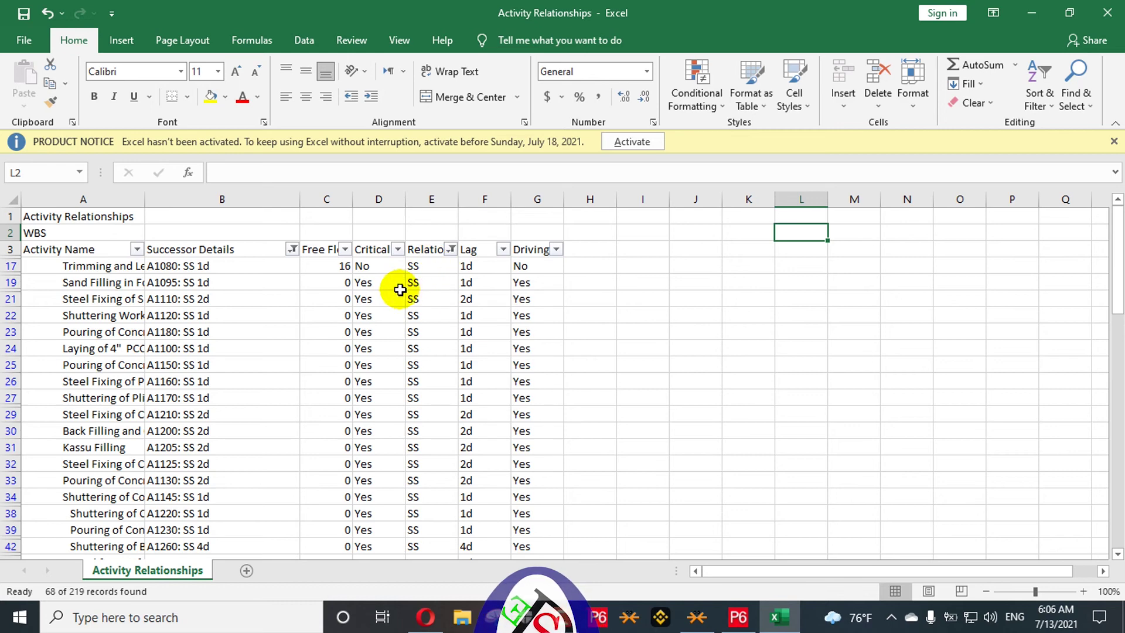
{"action": "scroll", "coordinate": [305, 331], "scroll_direction": "down", "scroll_amount": 6}
{"action": "scroll", "coordinate": [339, 304], "scroll_direction": "up", "scroll_amount": 6}
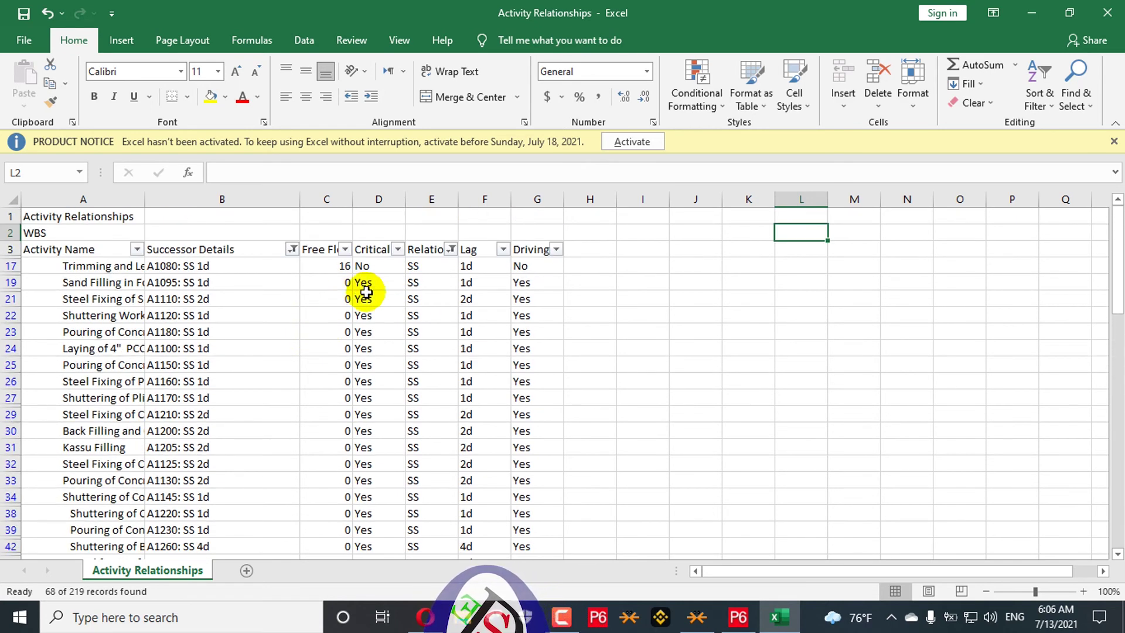
Switch the Relationship Type filter to show only FF relationships
{"action": "left_click", "coordinate": [452, 249]}
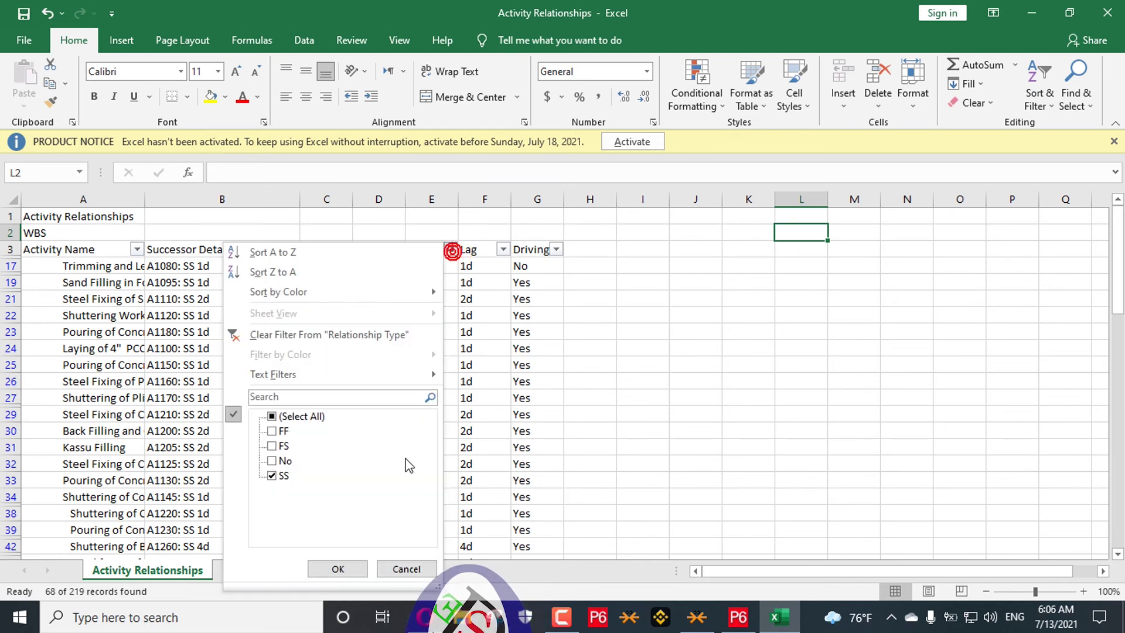
{"action": "left_click", "coordinate": [271, 477]}
{"action": "left_click", "coordinate": [272, 447]}
{"action": "left_click", "coordinate": [272, 446]}
{"action": "left_click", "coordinate": [272, 432]}
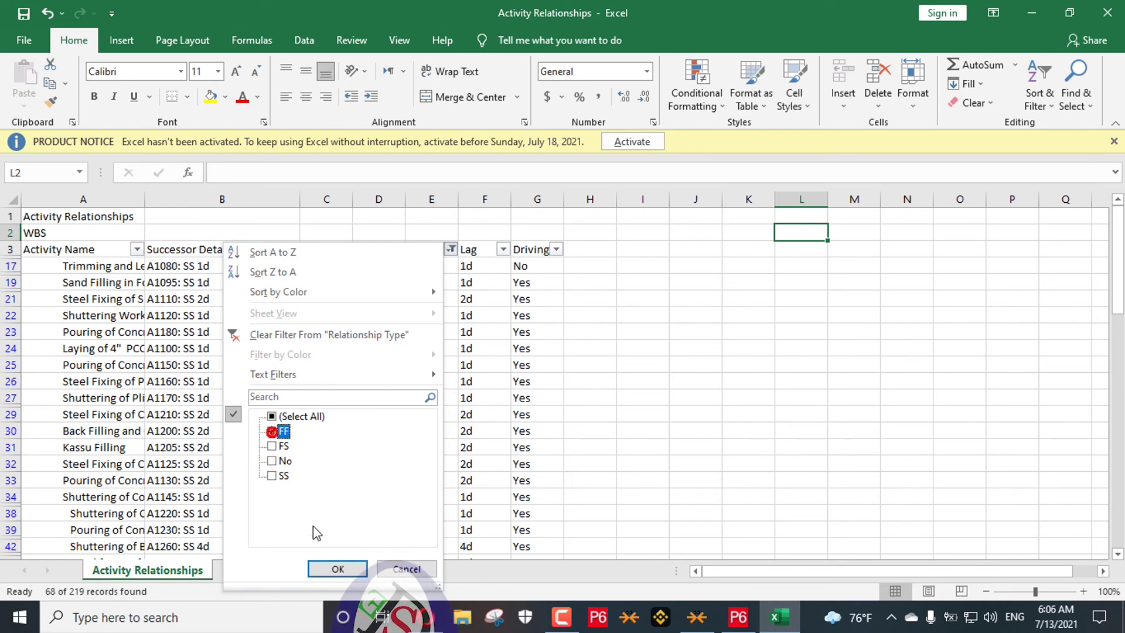
{"action": "left_click", "coordinate": [337, 568]}
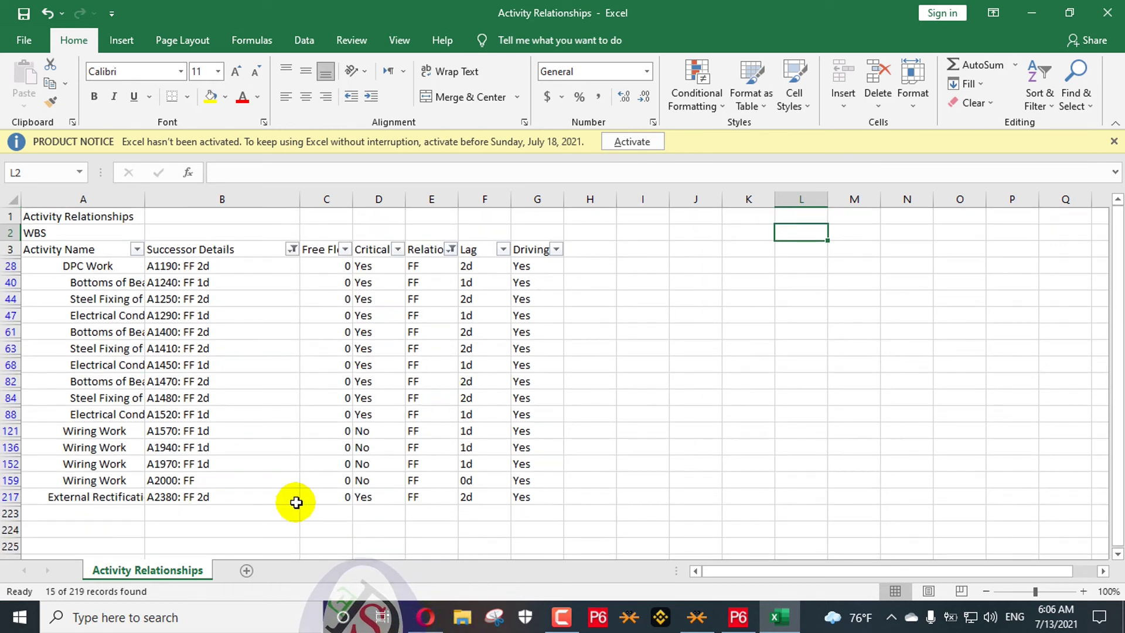
Add No to the Relationship Type filter, leaving one Excavation row
{"action": "left_click", "coordinate": [452, 249]}
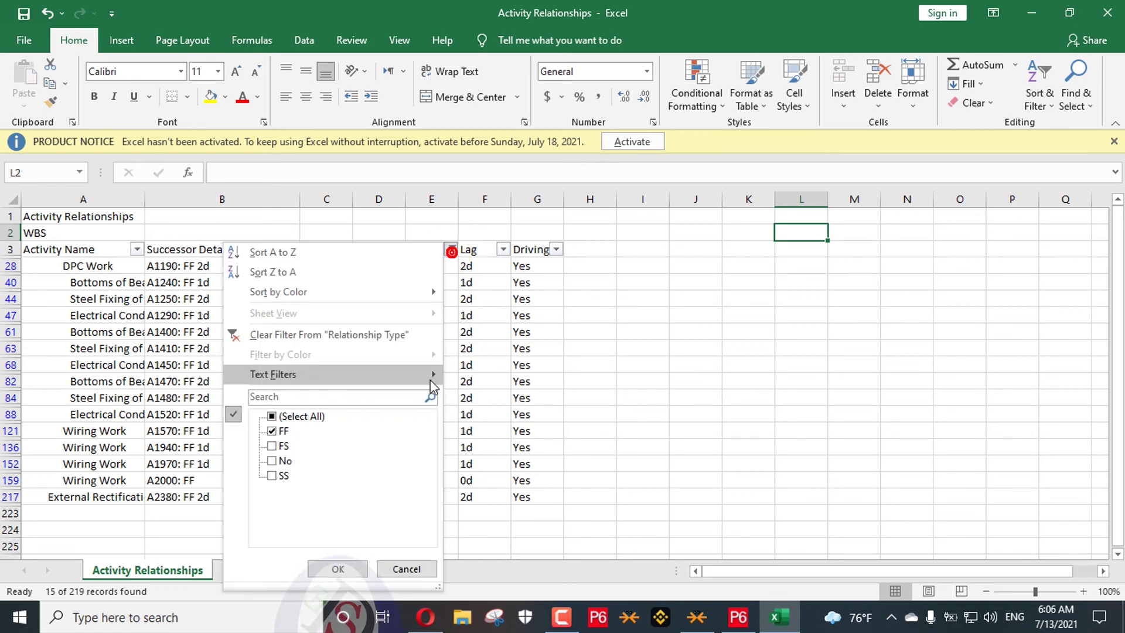
{"action": "left_click", "coordinate": [272, 461]}
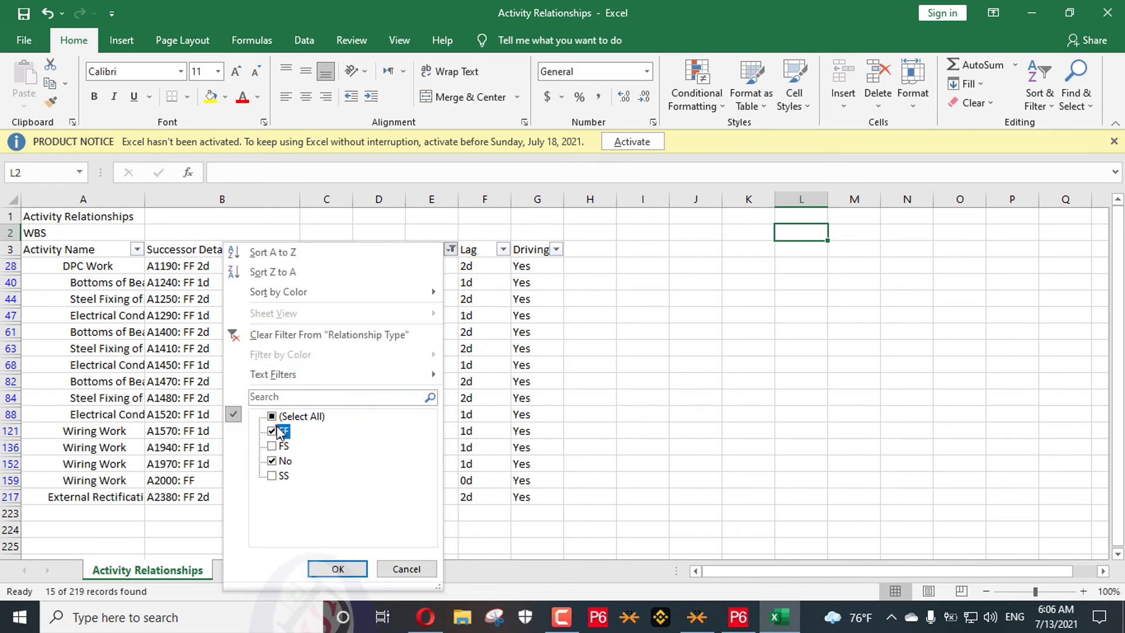
{"action": "left_click", "coordinate": [334, 567]}
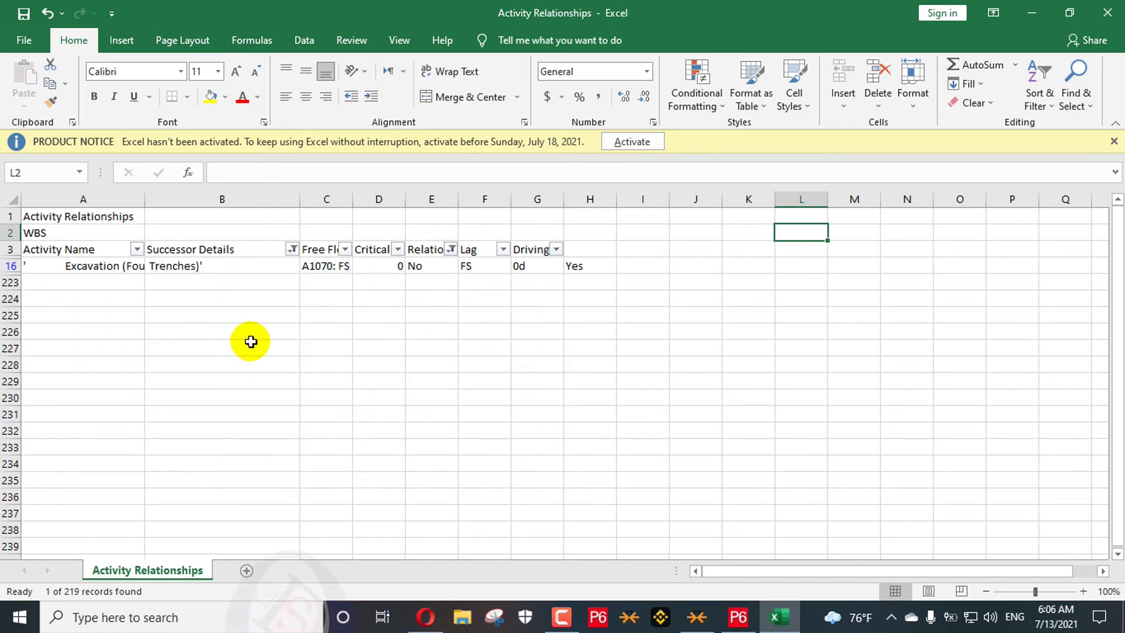
Minimize Excel to return to the Primavera P6 Report Wizard
{"action": "left_click", "coordinate": [1032, 11]}
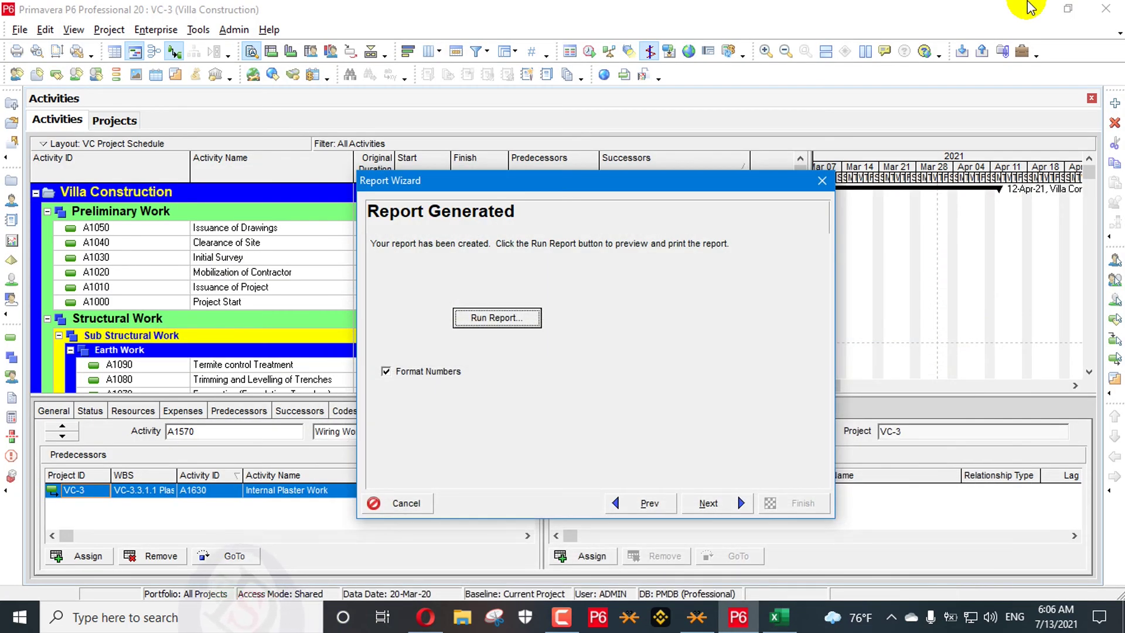